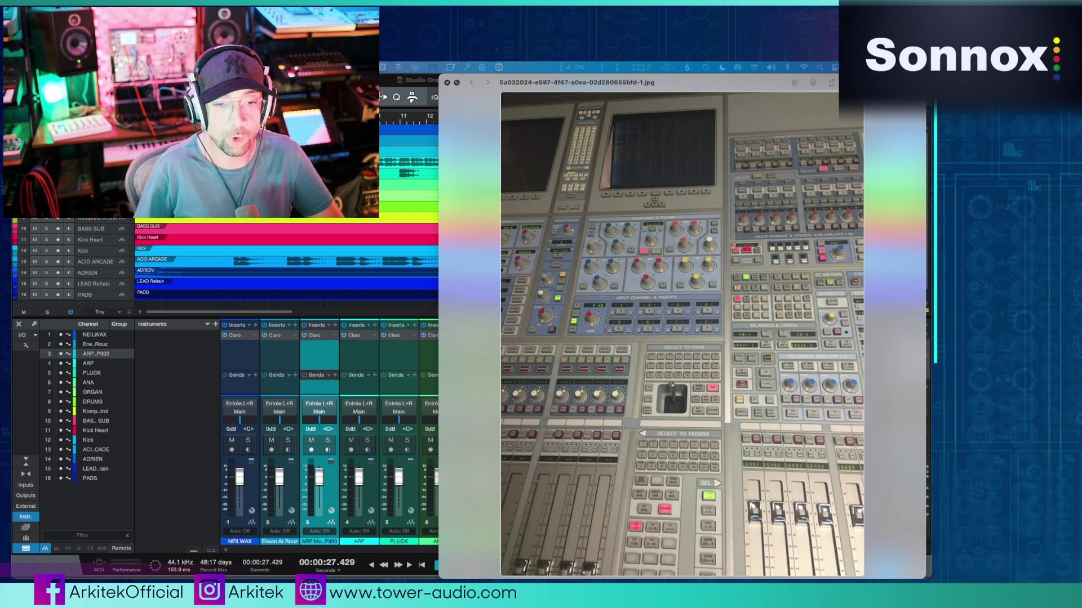
Step: Look through the mixing console photos and close the image preview
key(Right)
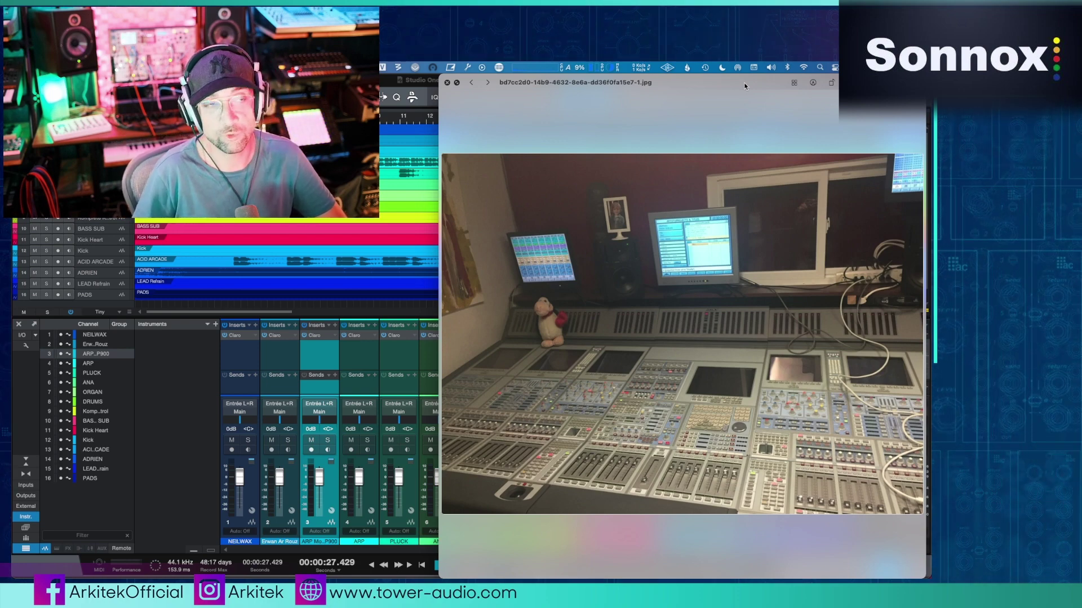
key(Right)
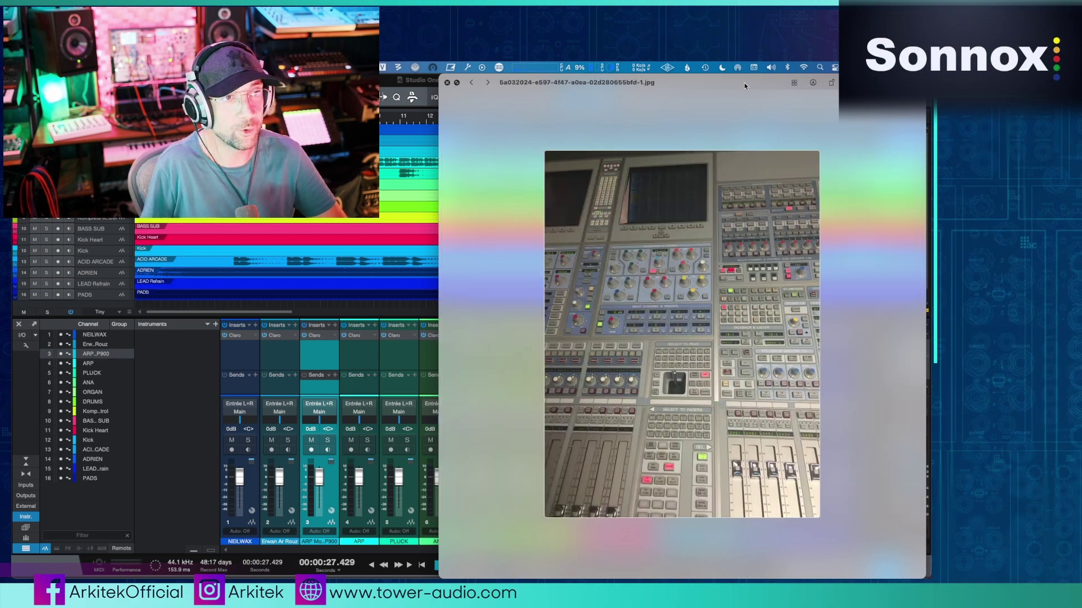
key(space)
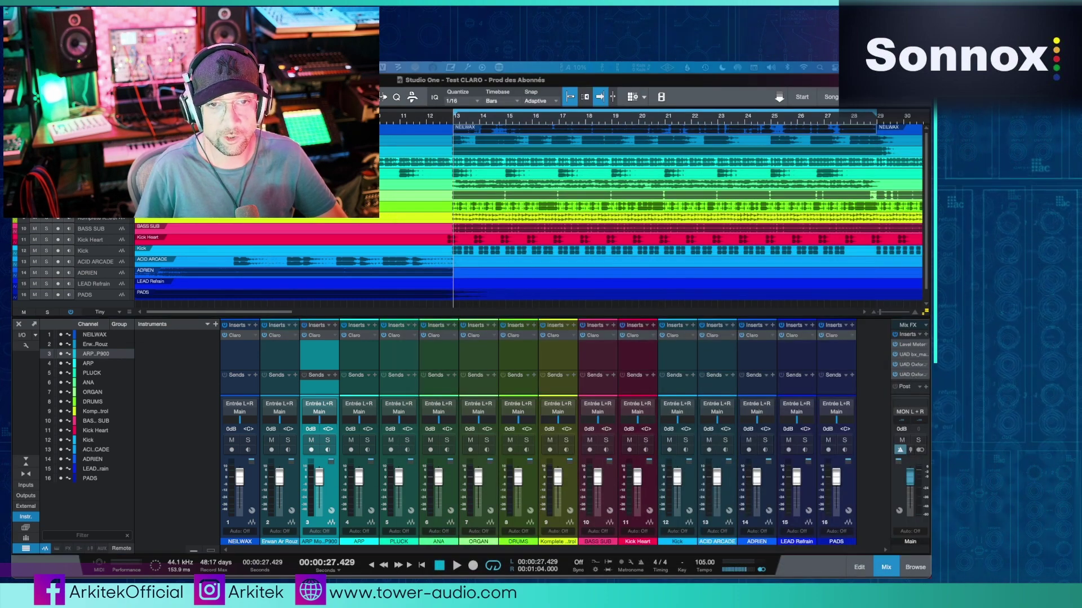
Step: Bring up the Oxford Limiter and the UAD Oxford EQ from the Main channel's inserts, and place the EQ window above the mixer
drag(924, 269, 552, 257)
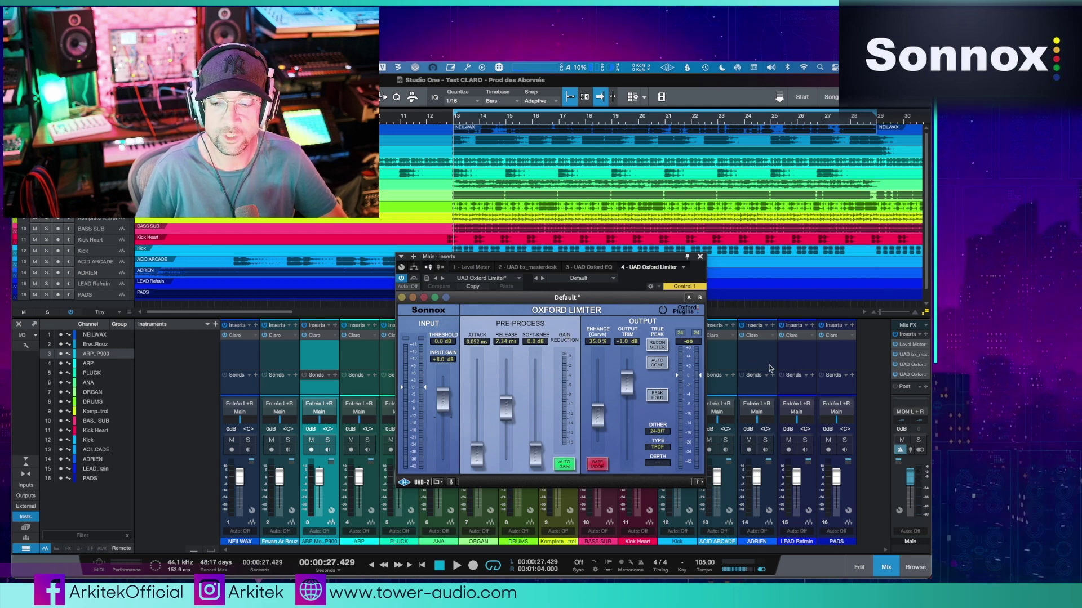
double_click(911, 364)
drag(555, 256, 622, 195)
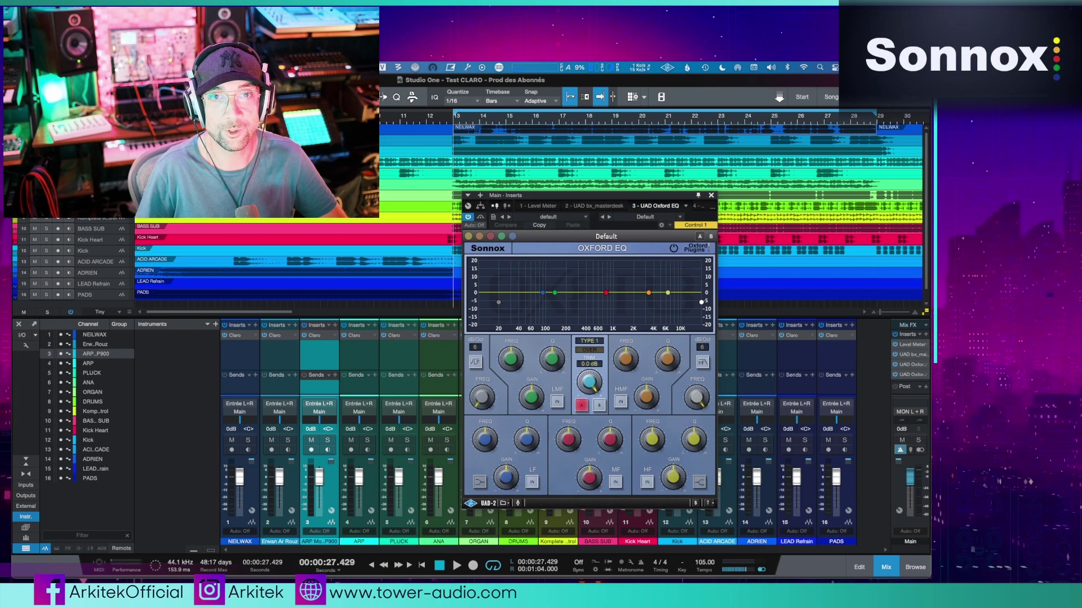
Step: Compare the Oxford EQ with the console photo, return to Studio One and close the EQ window
key(super+Tab)
drag(449, 206, 708, 284)
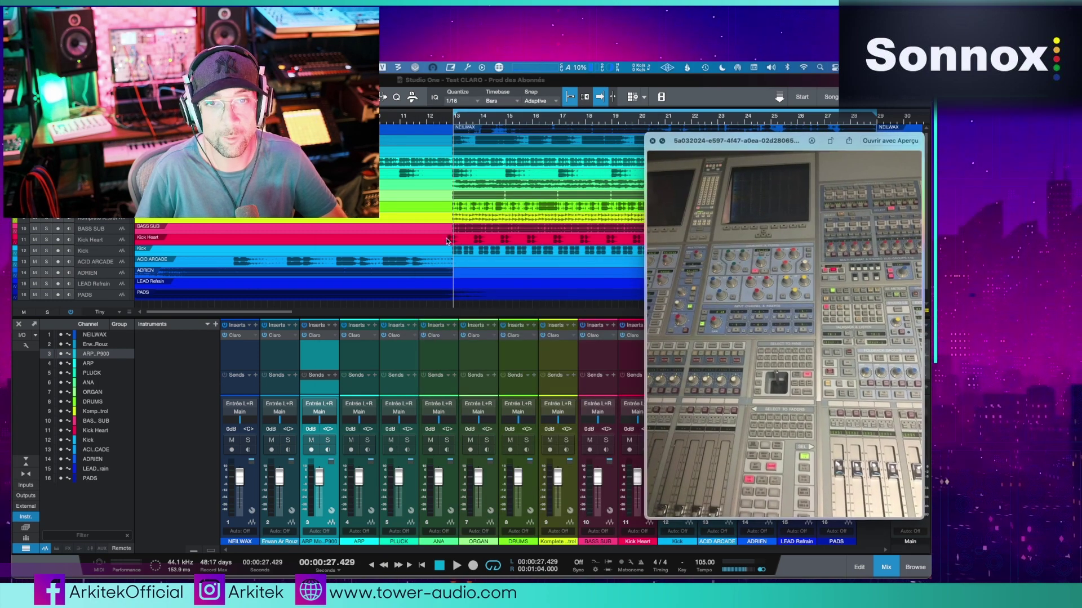
key(space)
click(755, 80)
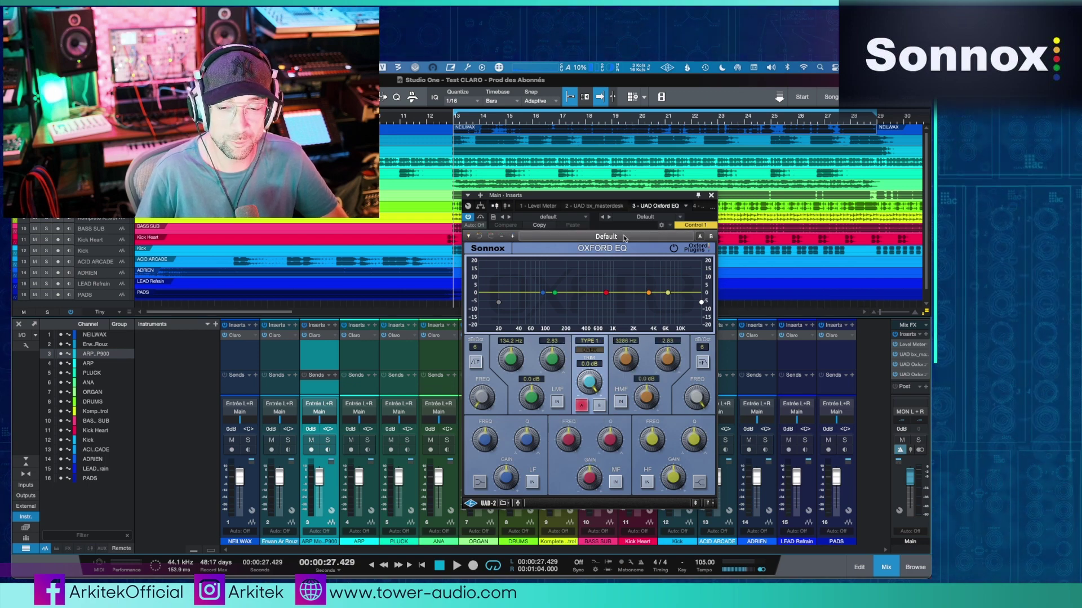
click(711, 196)
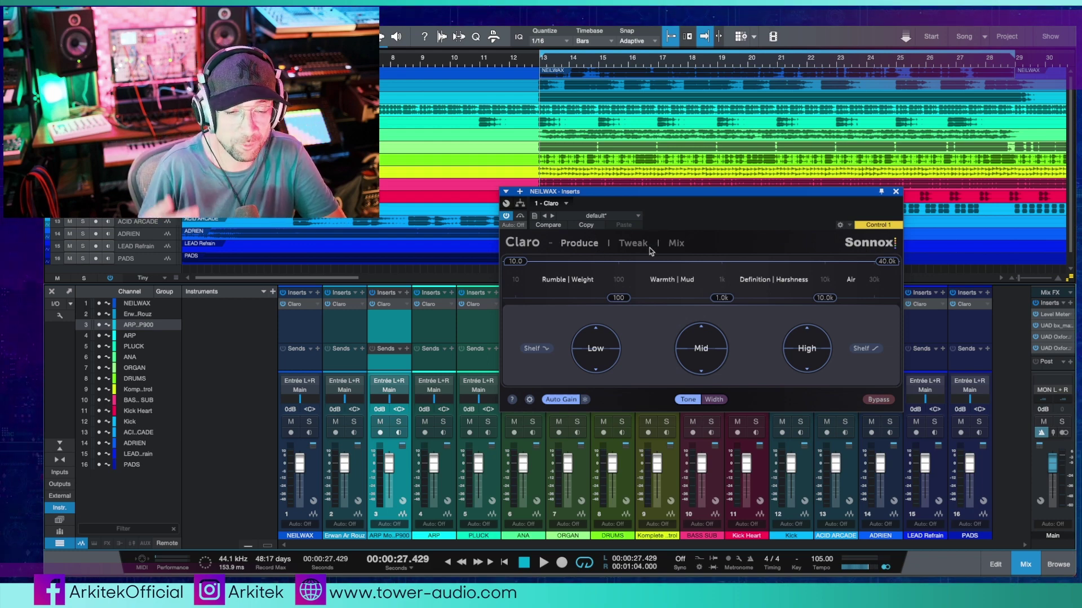
Step: Switch Claro on the NEILWAX track to its Mix view and enlarge the plug-in window over the mixer
drag(746, 195, 733, 196)
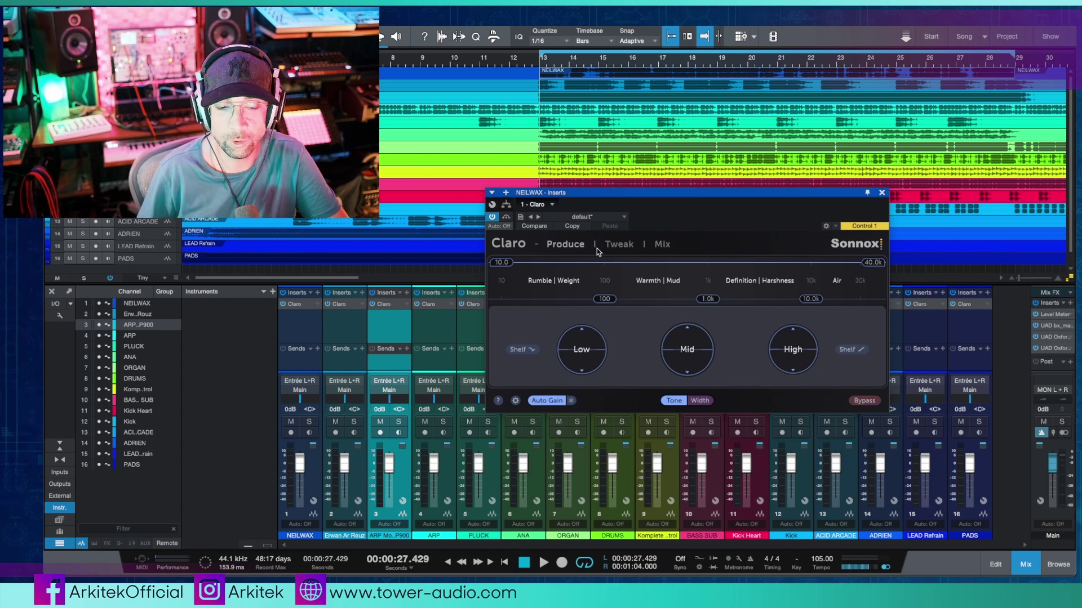
click(663, 246)
drag(664, 192, 657, 145)
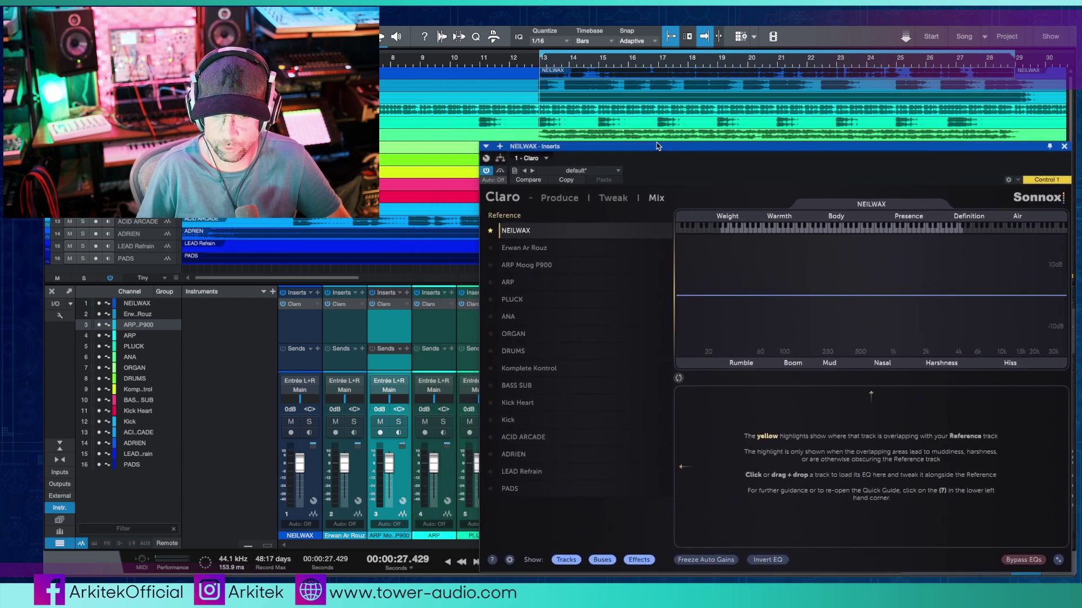
drag(544, 152, 459, 97)
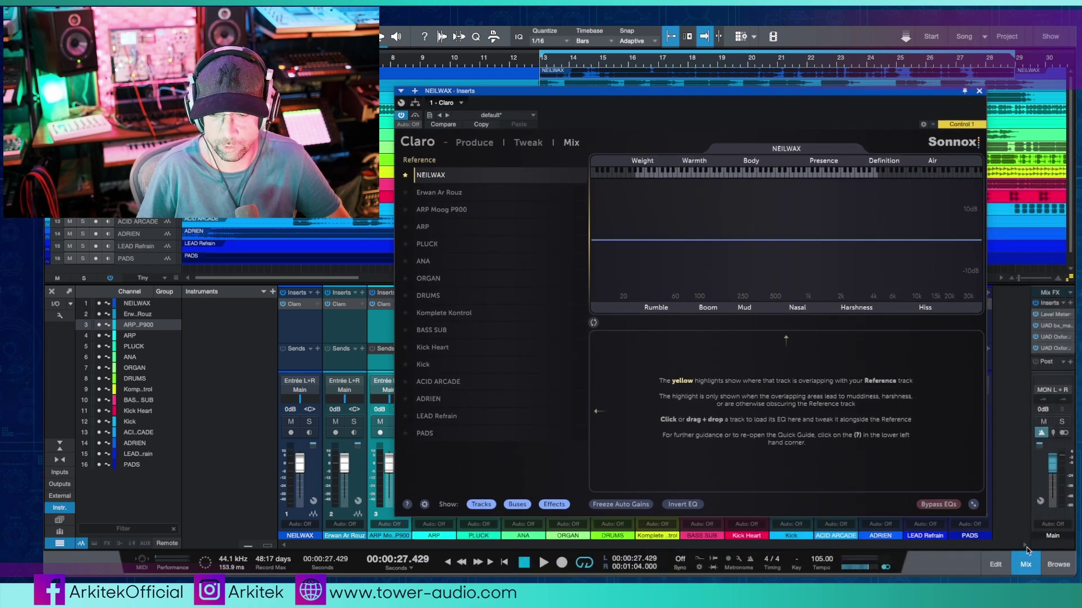
drag(982, 517, 986, 563)
drag(769, 558, 1067, 567)
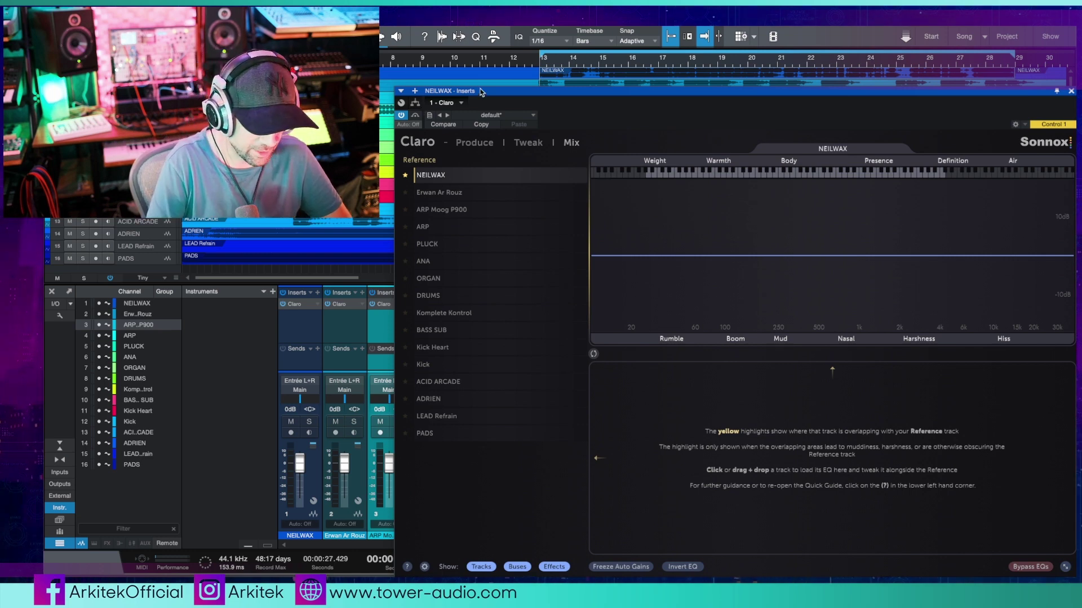
Step: Examine the CPU load and latency of the Claro instances in the performance monitor, and close it
click(172, 565)
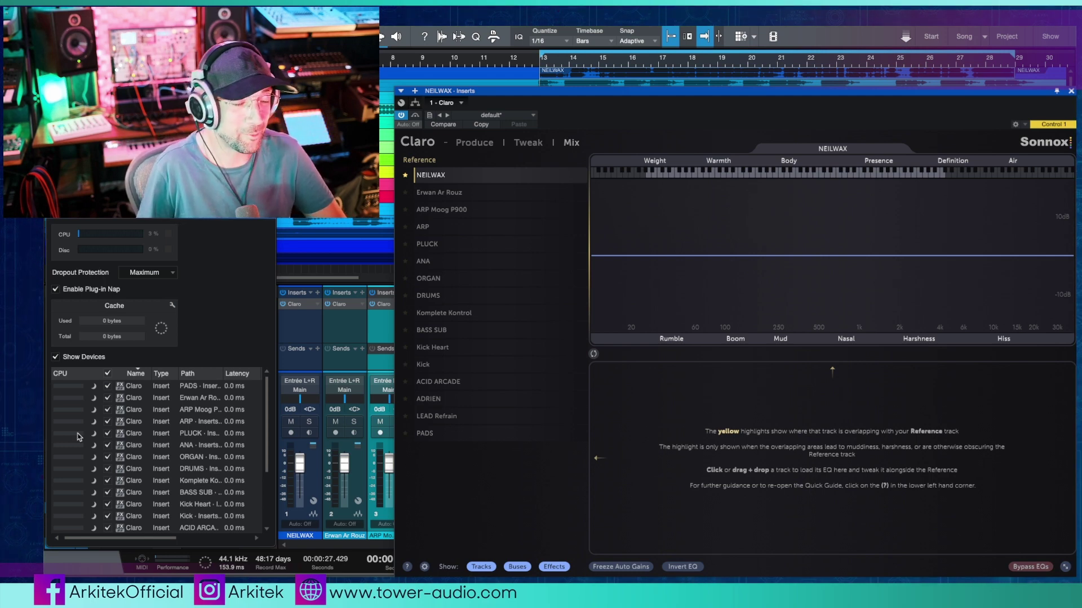
key(Escape)
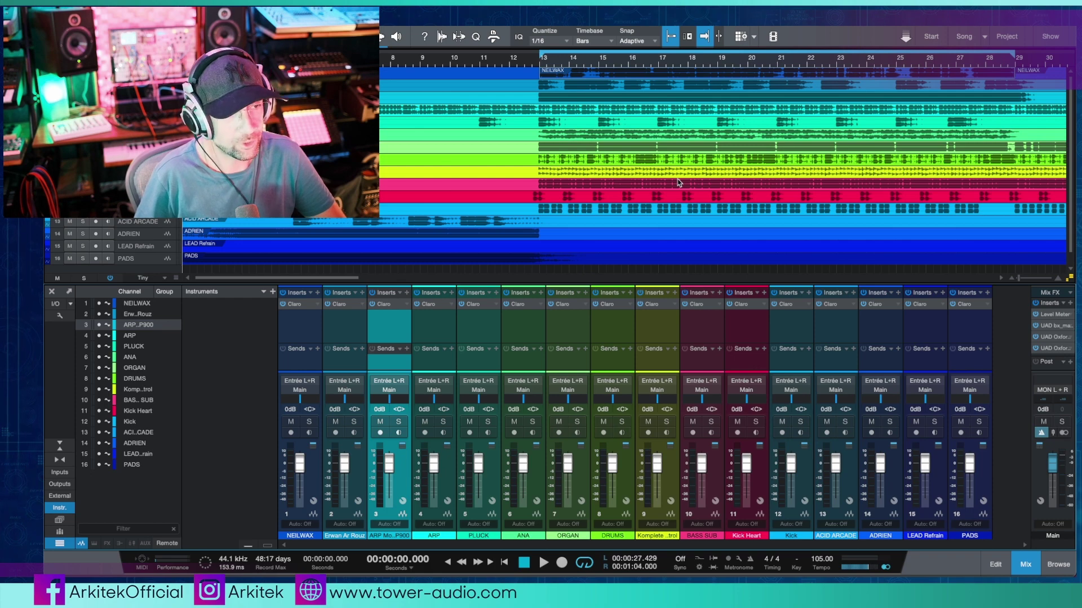
Step: Play the song with Claro's Mix view open on ARP Moog P900 and check the Claro instances' CPU load in the performance monitor
key(space)
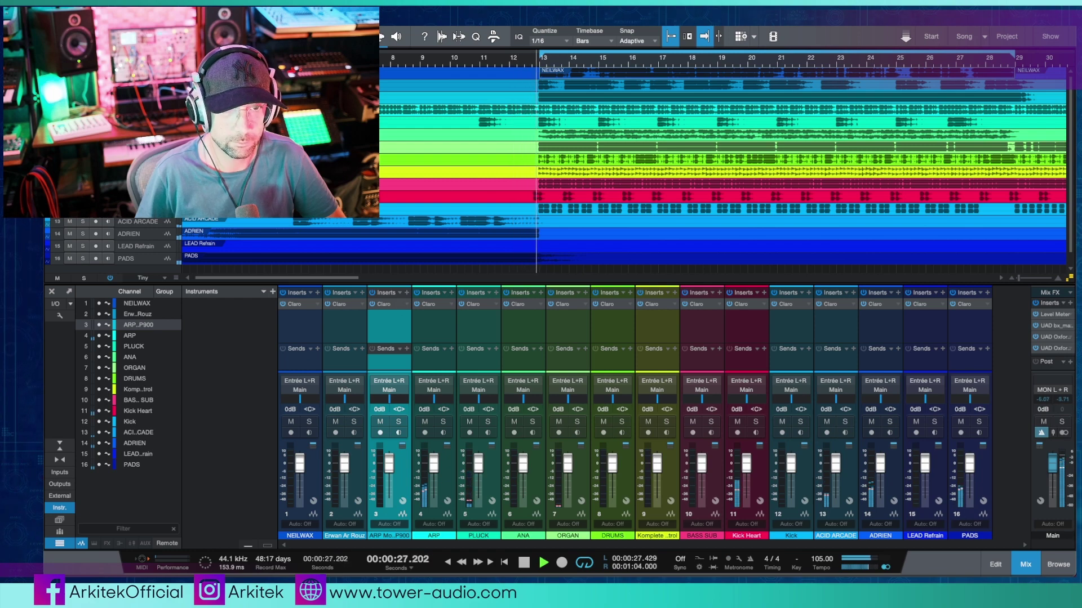
drag(48, 51, 594, 45)
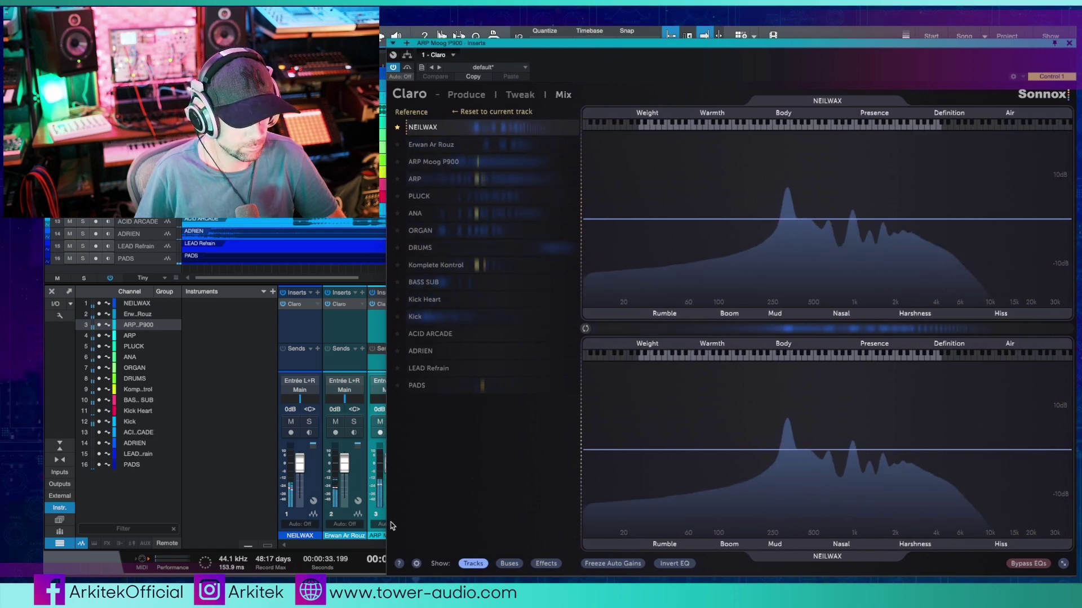
click(173, 563)
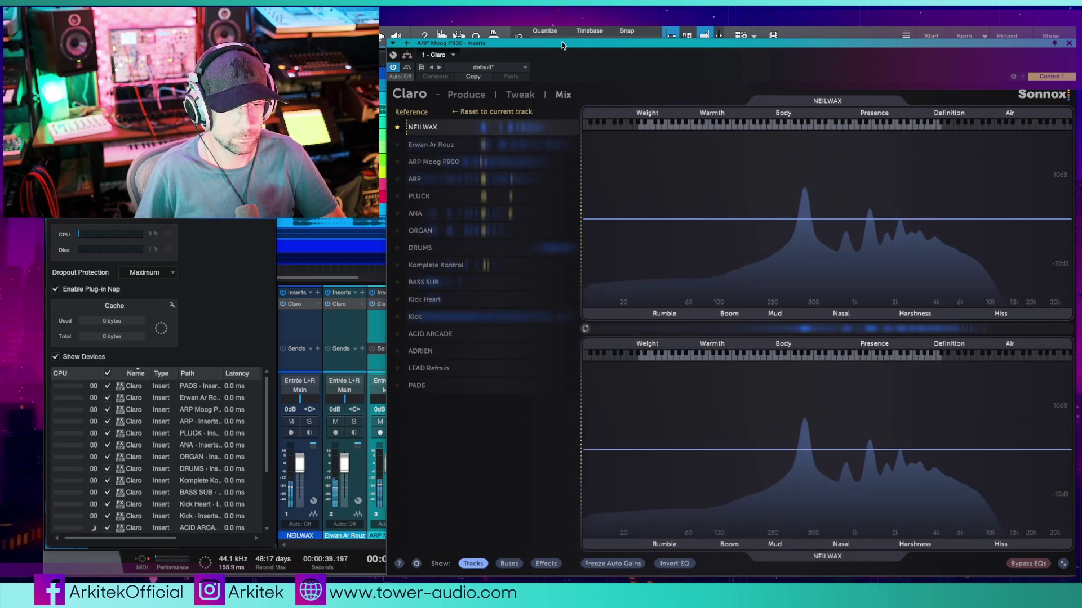
drag(565, 47, 568, 80)
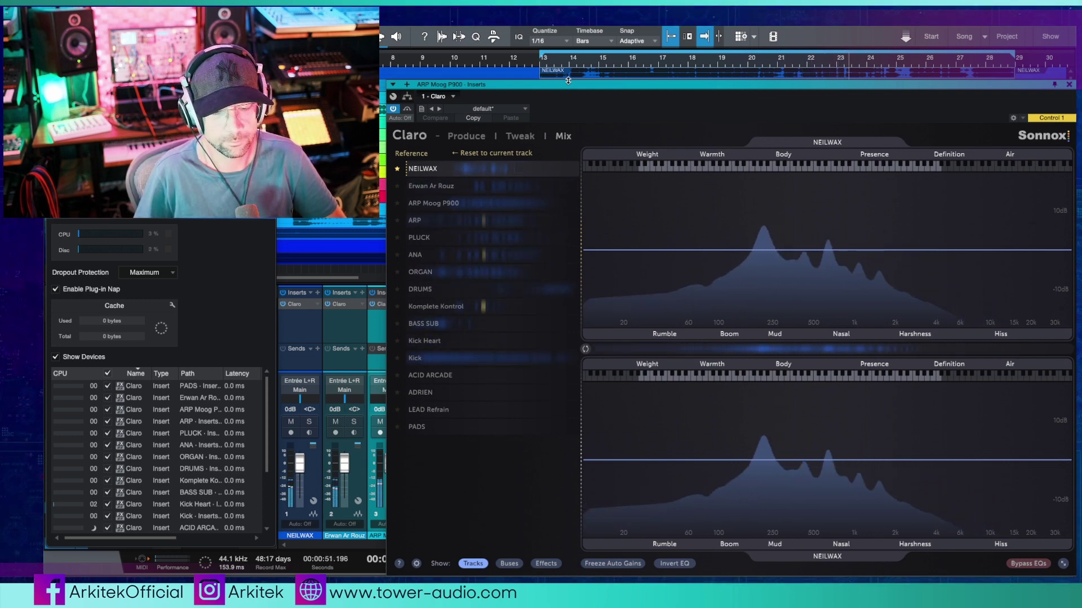
key(space)
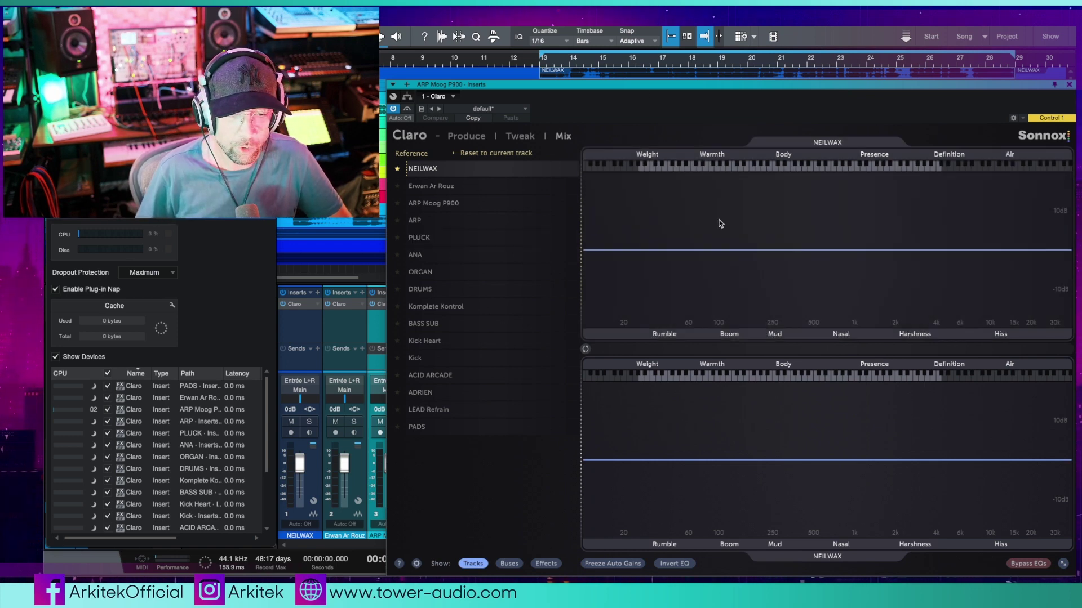
Step: Play the section starting at bar 13 and examine the frequency overlaps between tracks in Claro's Mix view, ending with playback stopped
drag(577, 86, 590, 412)
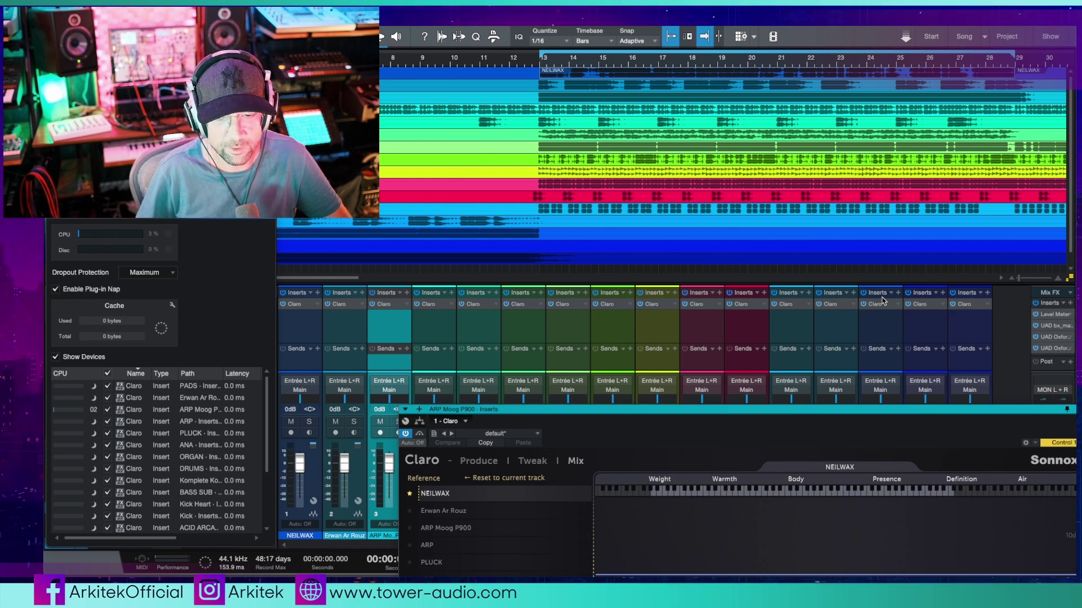
drag(552, 412, 536, 82)
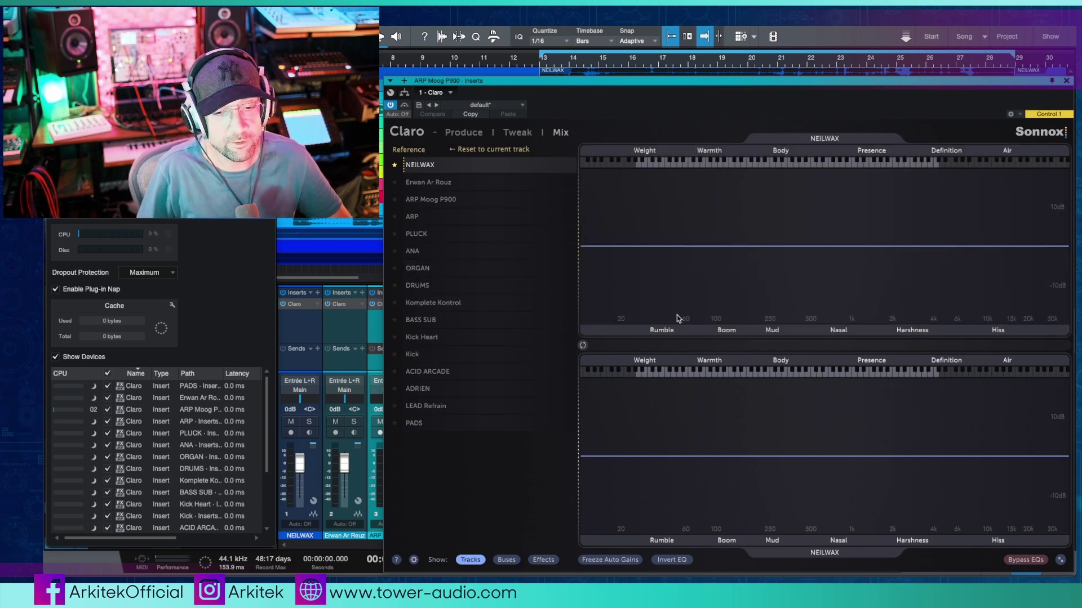
drag(634, 84, 635, 85)
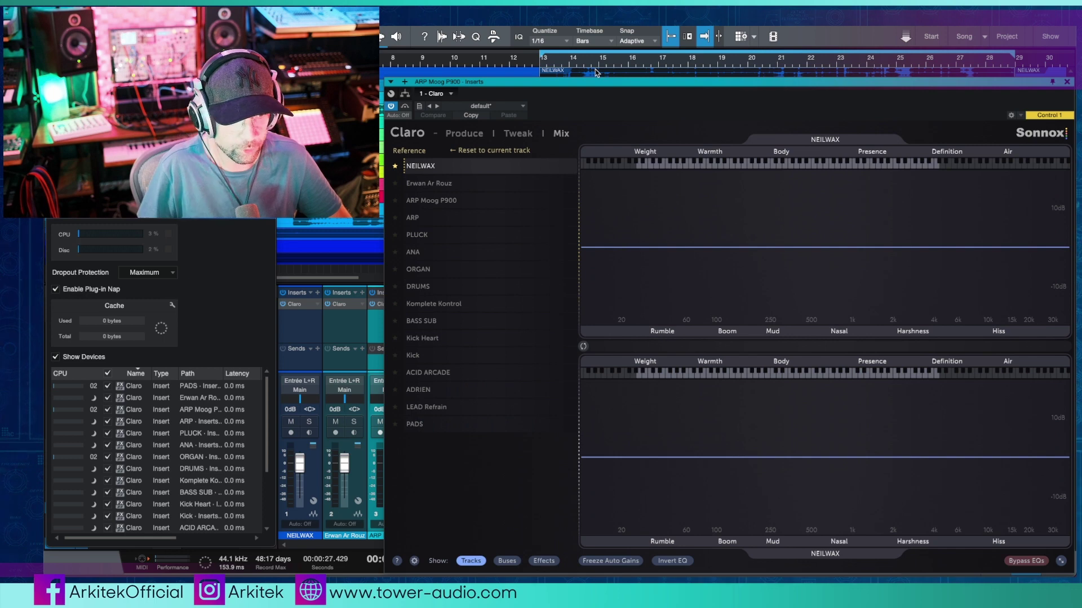
key(space)
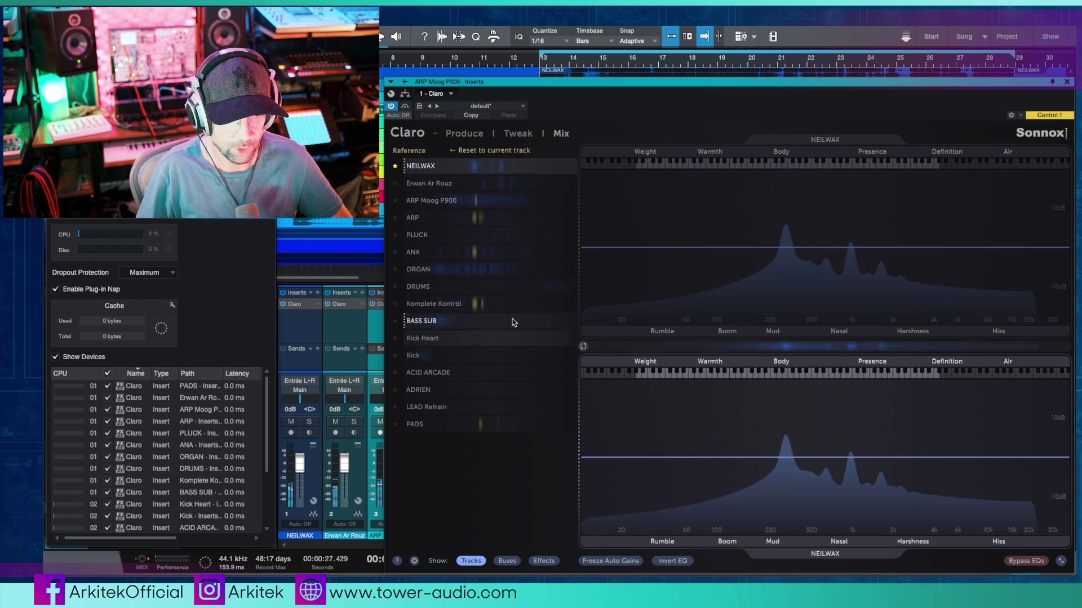
key(space)
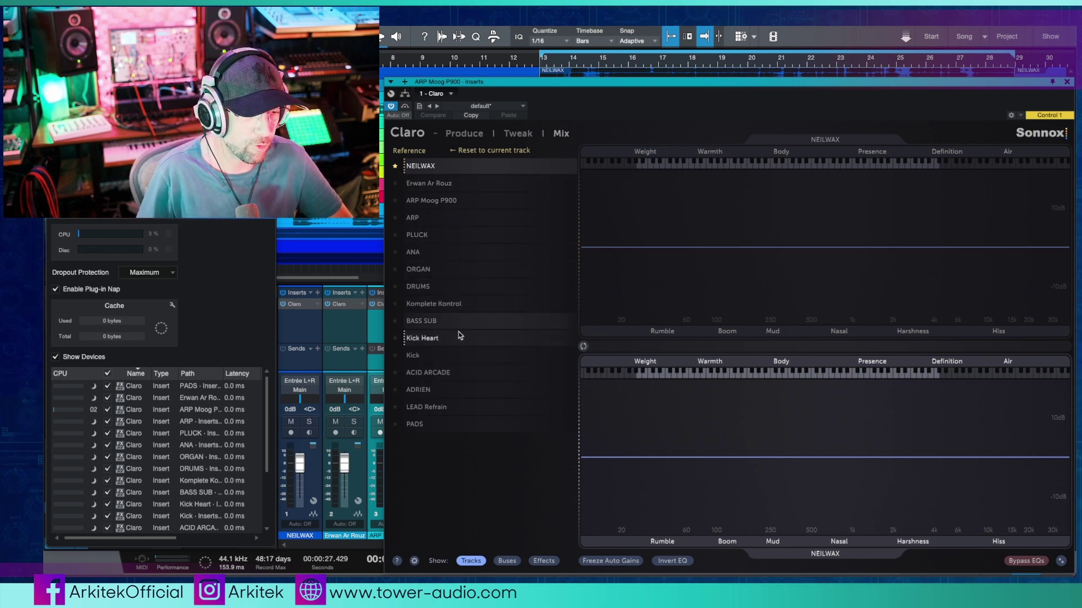
Step: Load Kick into the upper EQ display as the Reference track and BASS SUB into the lower display
drag(470, 356, 669, 256)
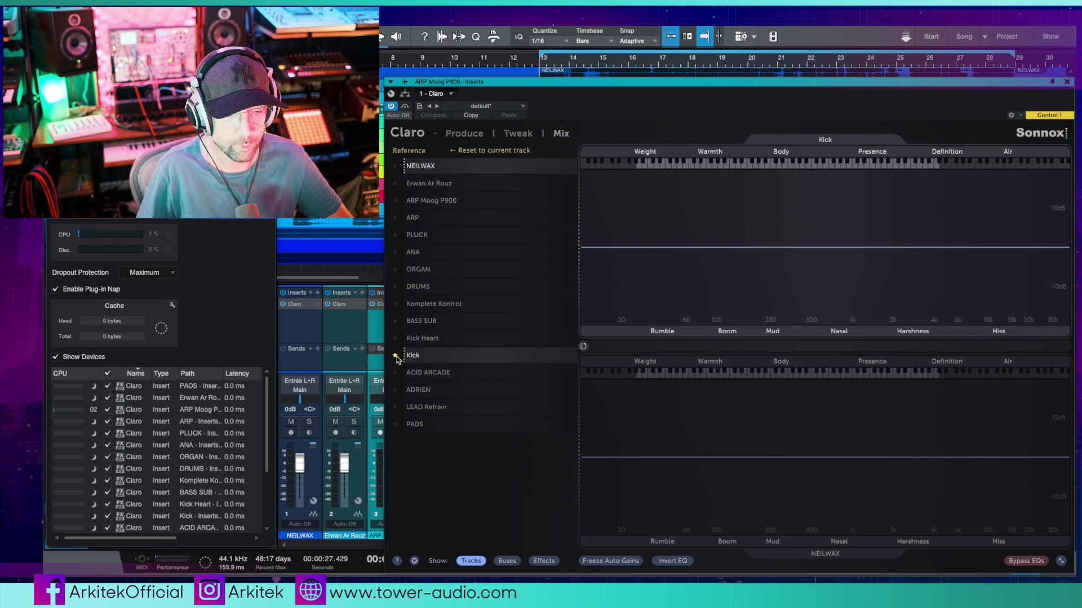
click(395, 356)
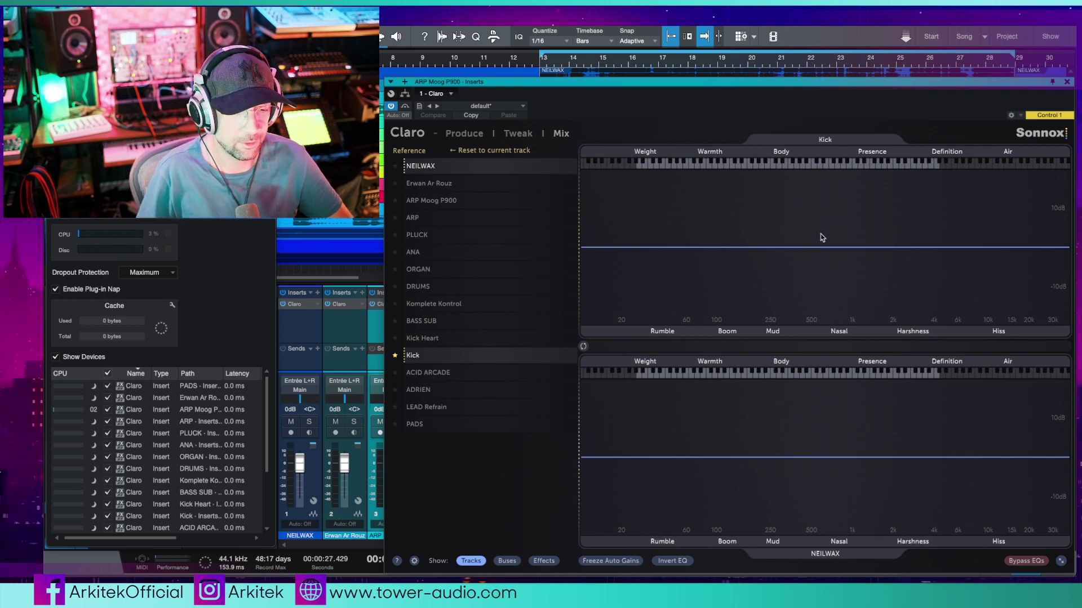
drag(445, 323, 776, 445)
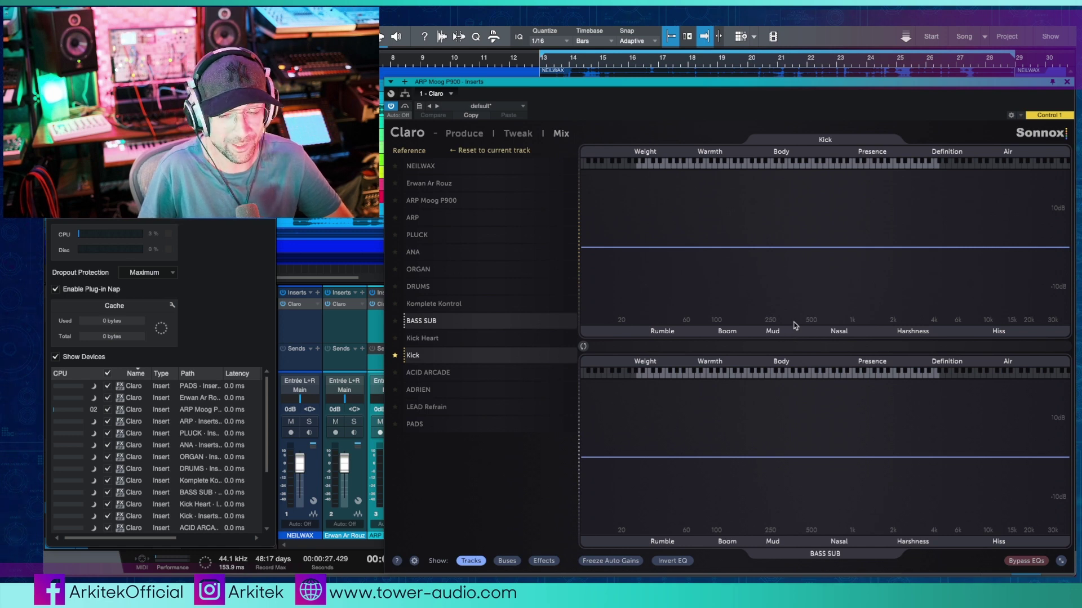
Step: Try a cut of about 5.2 dB near 45 Hz on BASS SUB against the Kick, and delete that EQ band
key(space)
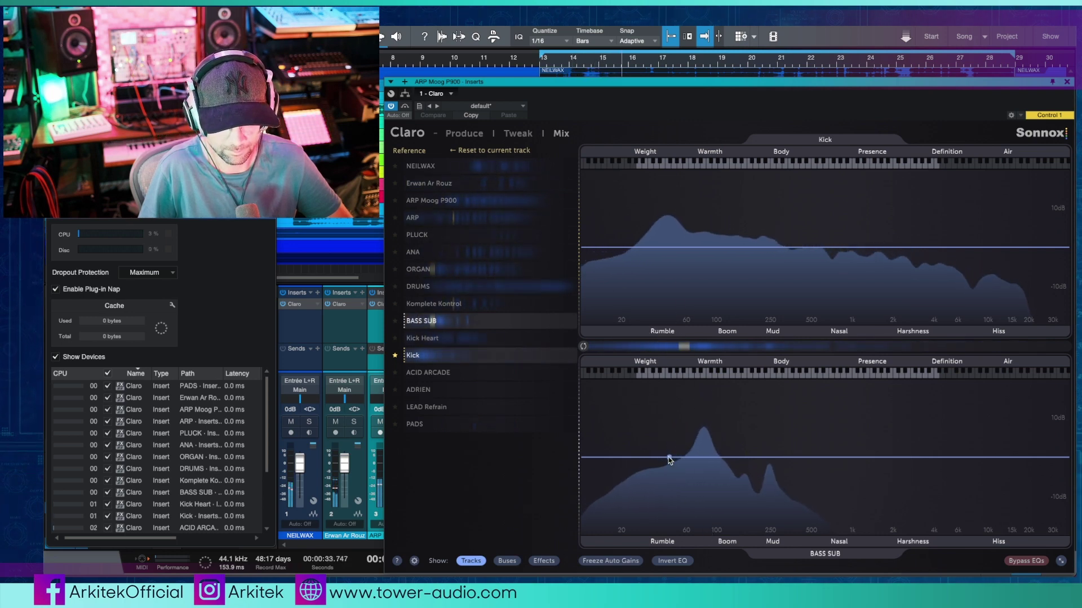
drag(667, 458, 669, 477)
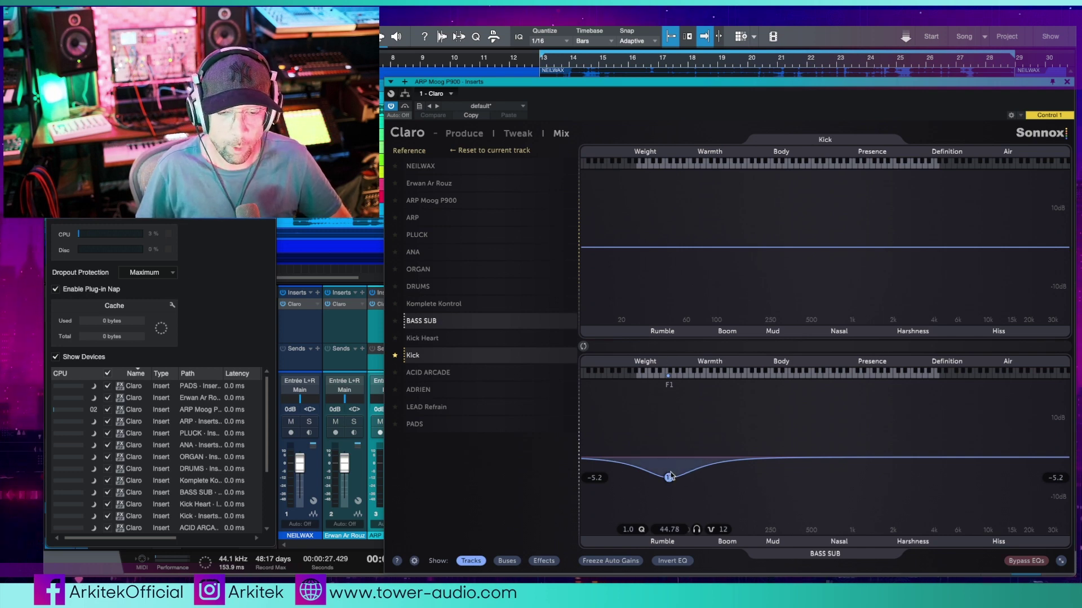
mouse_move(670, 477)
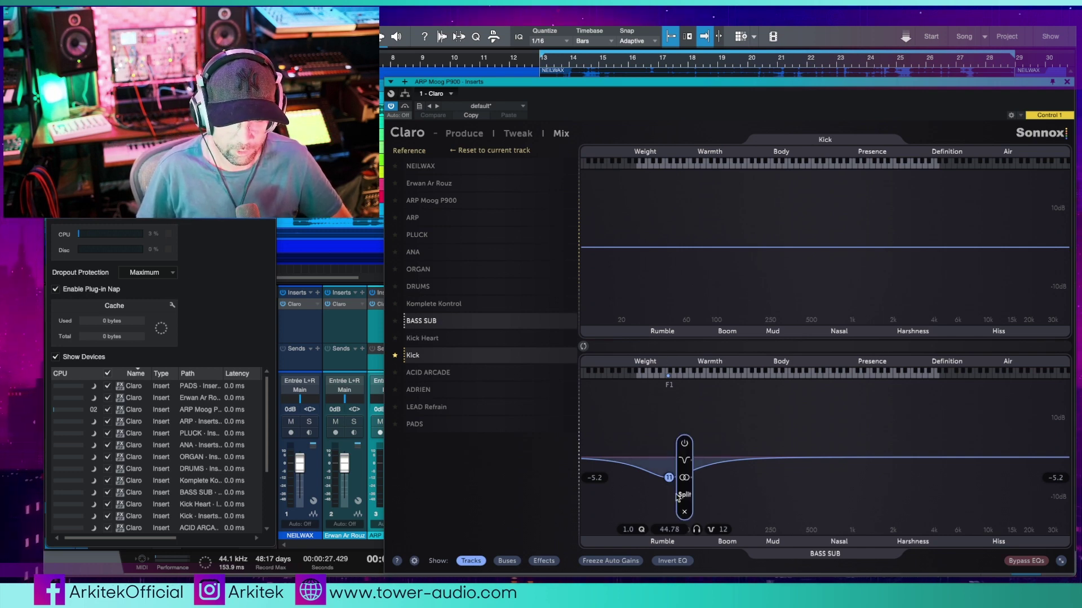
click(684, 513)
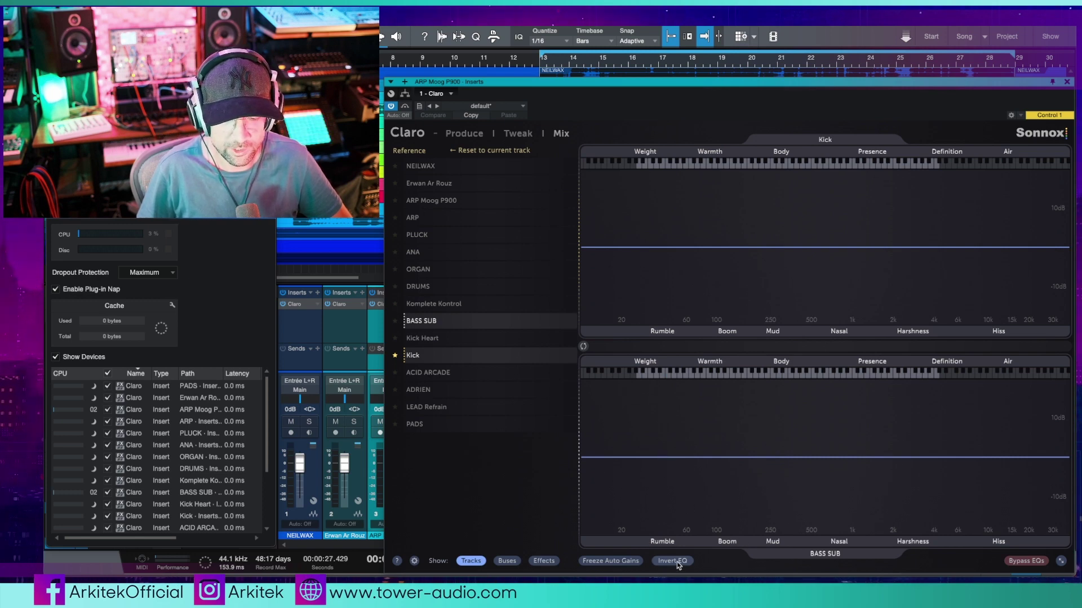
Step: With Invert EQ enabled, add a band near 48 Hz that cuts BASS SUB by about 4.0 dB and boosts Kick equally
key(space)
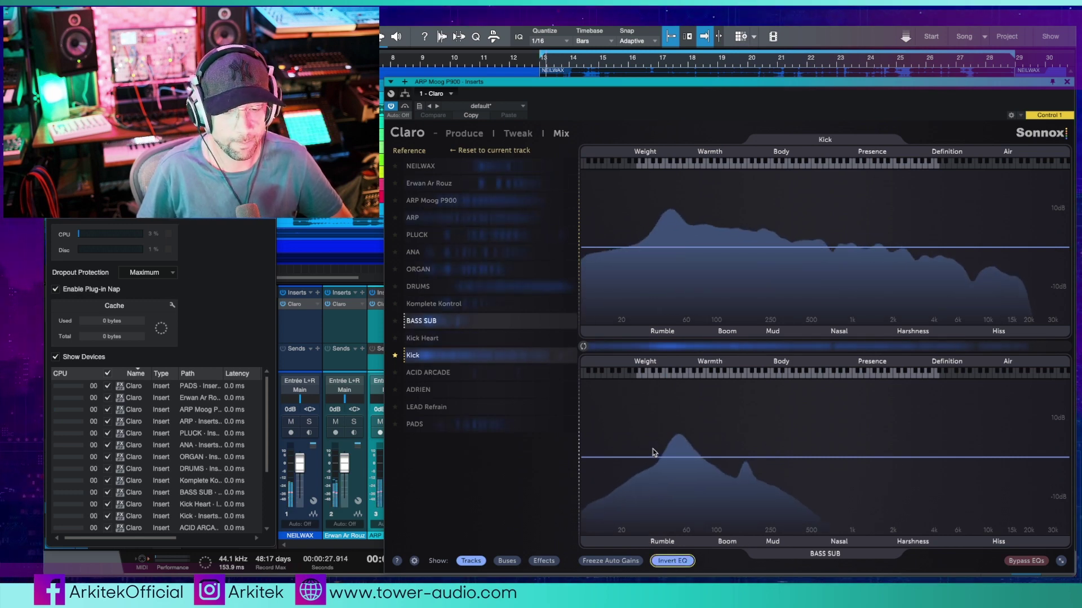
click(670, 457)
mouse_move(670, 457)
mouse_down()
mouse_move(674, 509)
mouse_move(669, 399)
mouse_move(673, 473)
mouse_up()
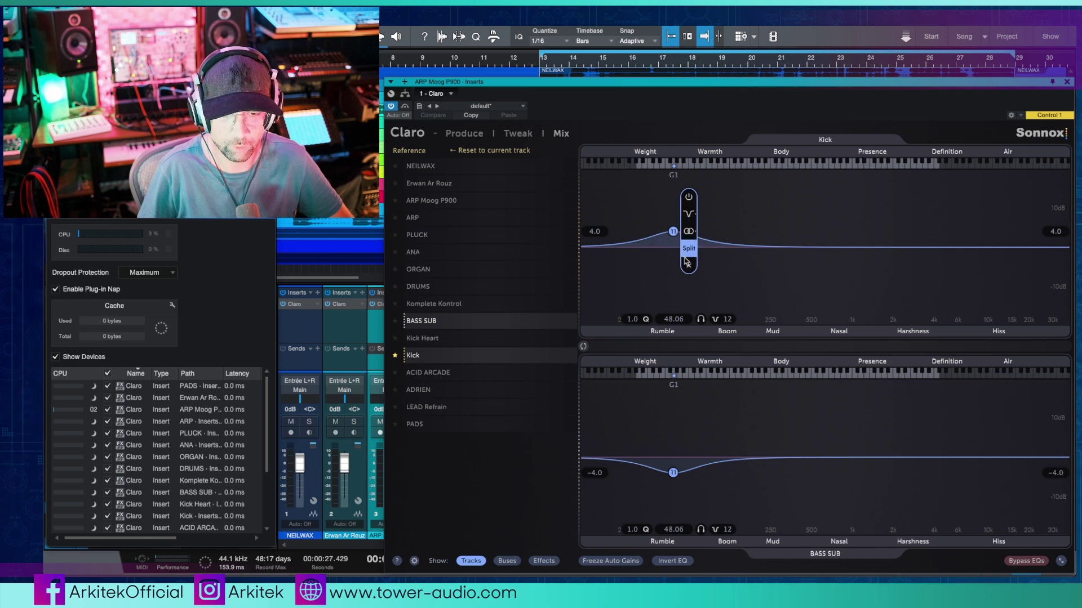
Step: Delete the Kick's EQ band and move the BASS SUB band to a boost of about 8.1 dB near 98 Hz
click(686, 265)
drag(673, 473, 711, 411)
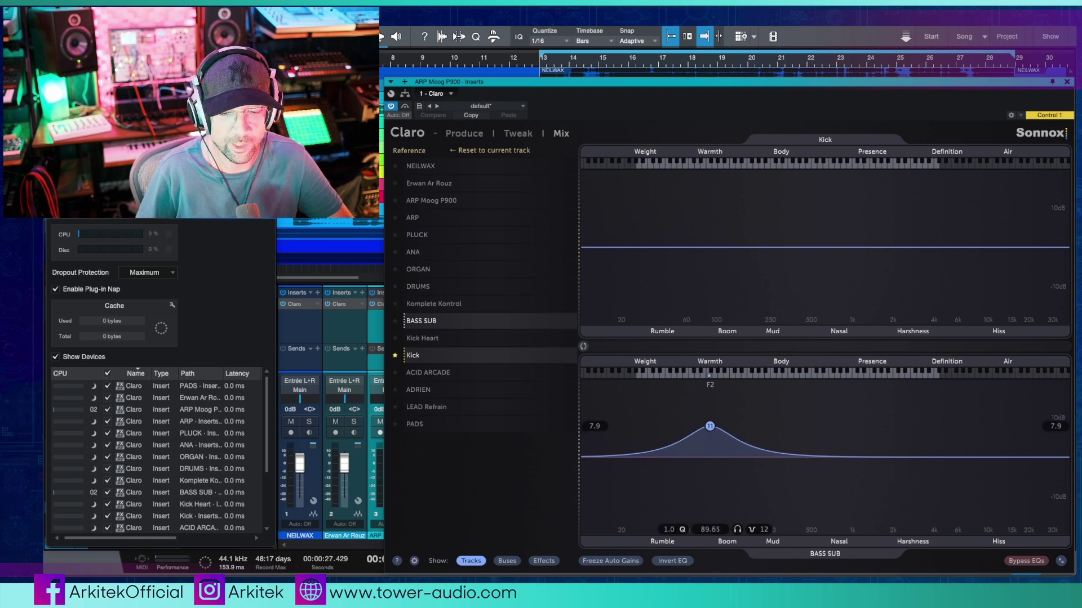
mouse_move(713, 426)
mouse_down()
mouse_move(724, 428)
mouse_move(715, 425)
mouse_up()
mouse_move(717, 428)
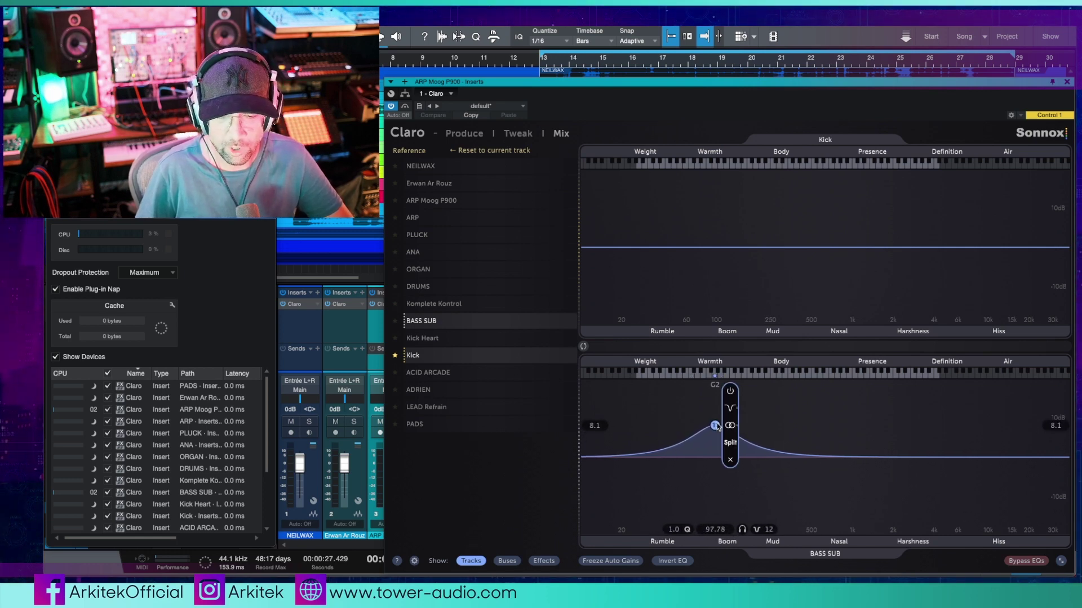
Step: Bypass and re-enable the BASS SUB band near 98 Hz, and view its available filter shapes and channel option
click(732, 392)
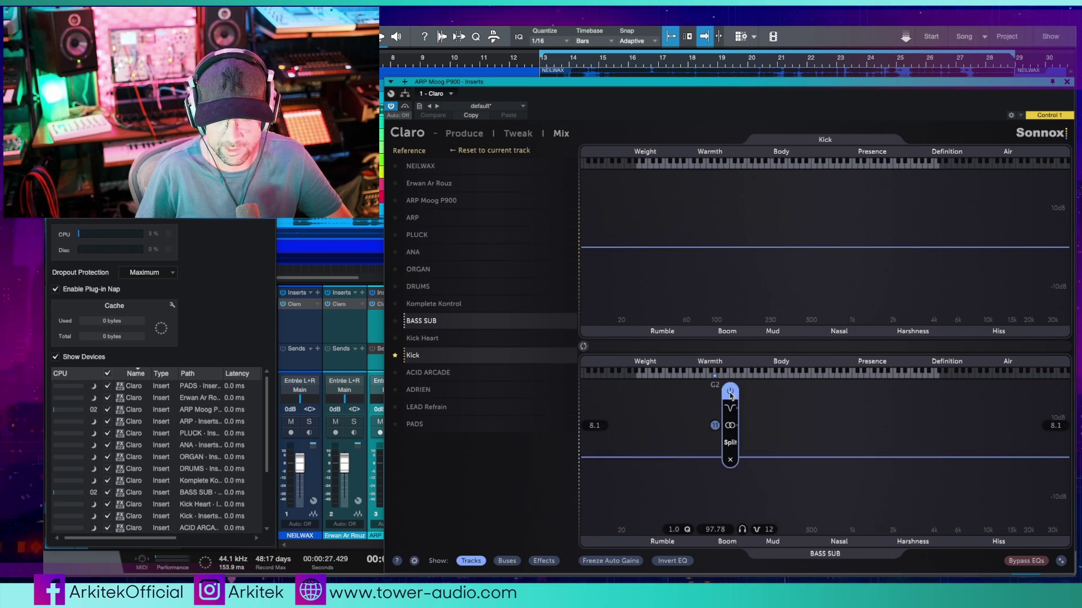
click(731, 391)
click(730, 408)
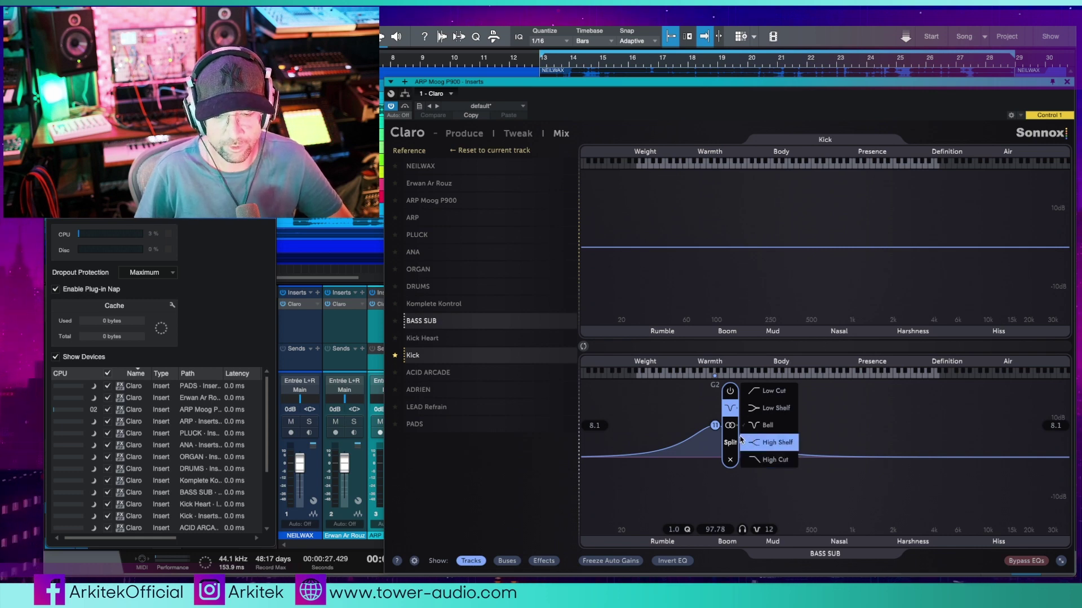
mouse_move(726, 424)
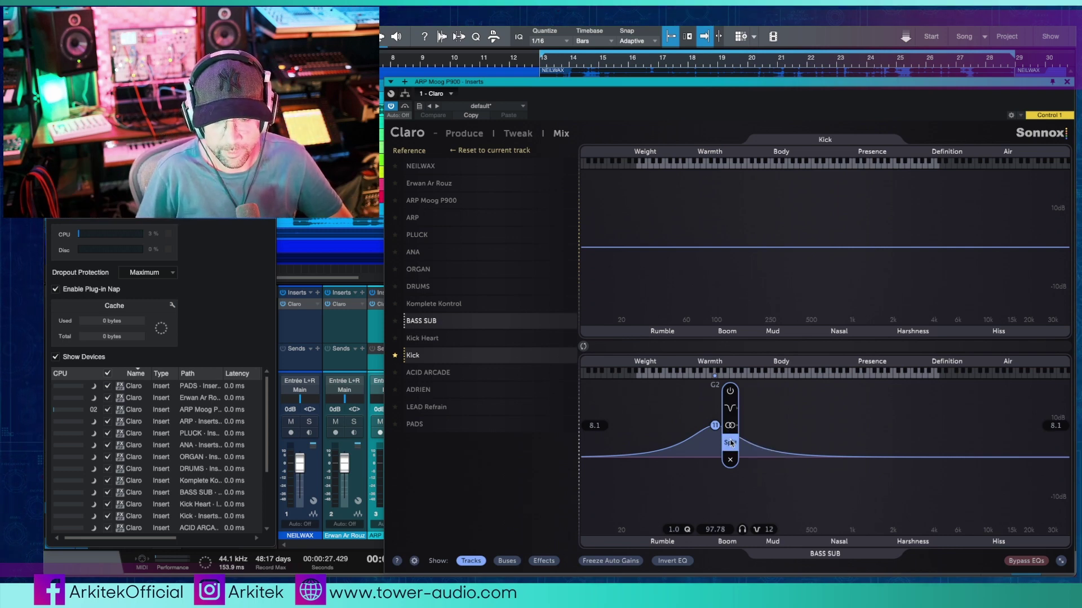
Step: Split the BASS SUB band into left and right, move the right one to about 119 Hz, and delete both bands
click(731, 443)
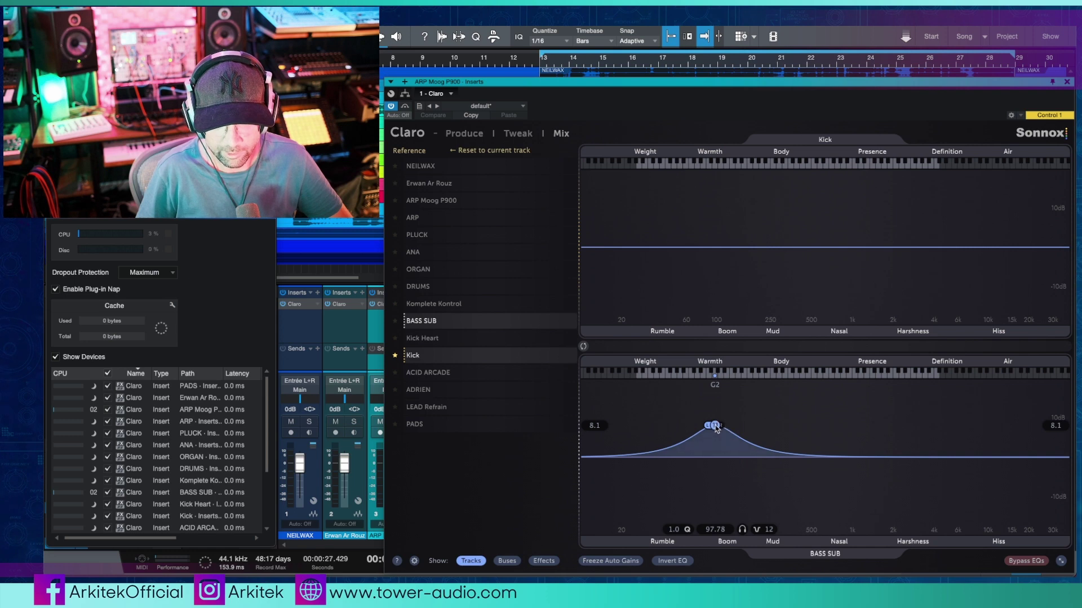
mouse_move(714, 429)
mouse_down()
mouse_move(705, 427)
mouse_move(734, 431)
mouse_up()
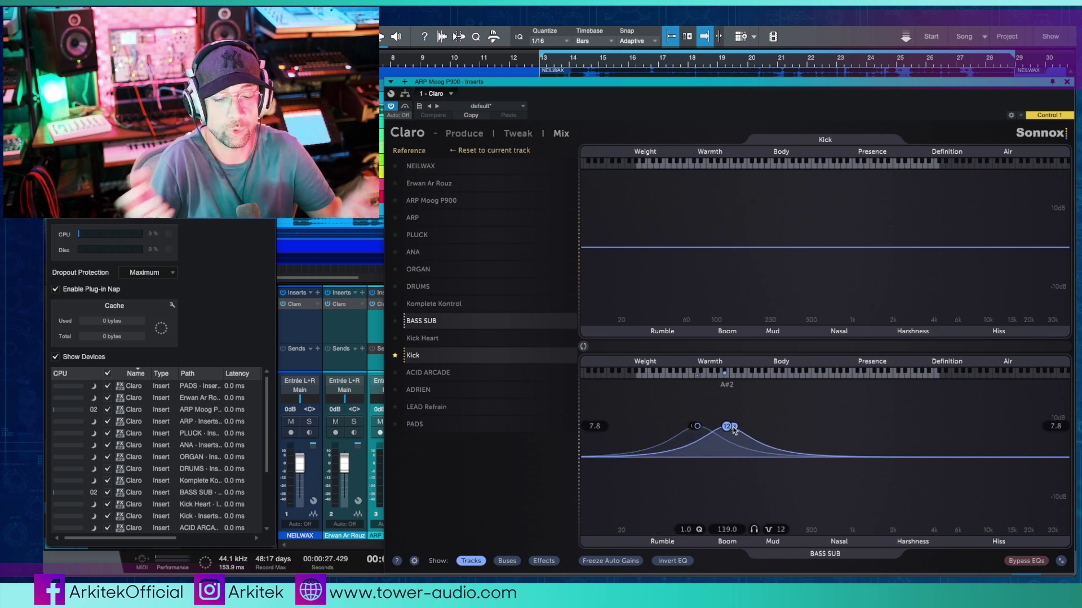
mouse_move(734, 431)
click(743, 458)
mouse_move(701, 429)
click(712, 460)
Step: Add a new BASS SUB bell band and adjust it to a boost of about 8.7 dB near 179 Hz with Q 1.5
double_click(727, 430)
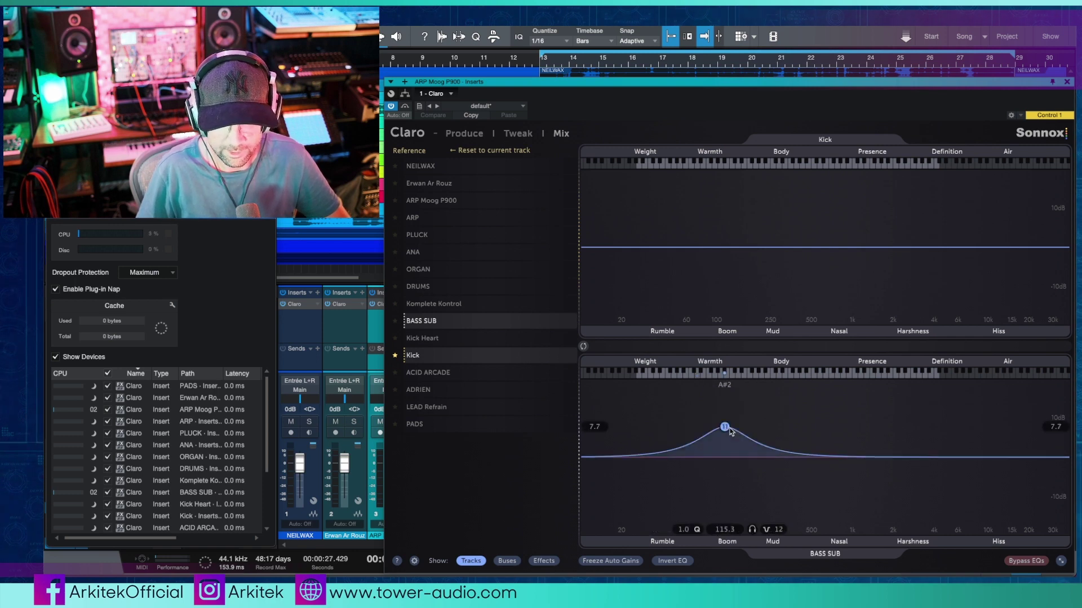
mouse_move(591, 425)
mouse_down()
mouse_move(591, 415)
mouse_move(591, 437)
mouse_up()
drag(1058, 389, 1059, 379)
drag(725, 429, 725, 458)
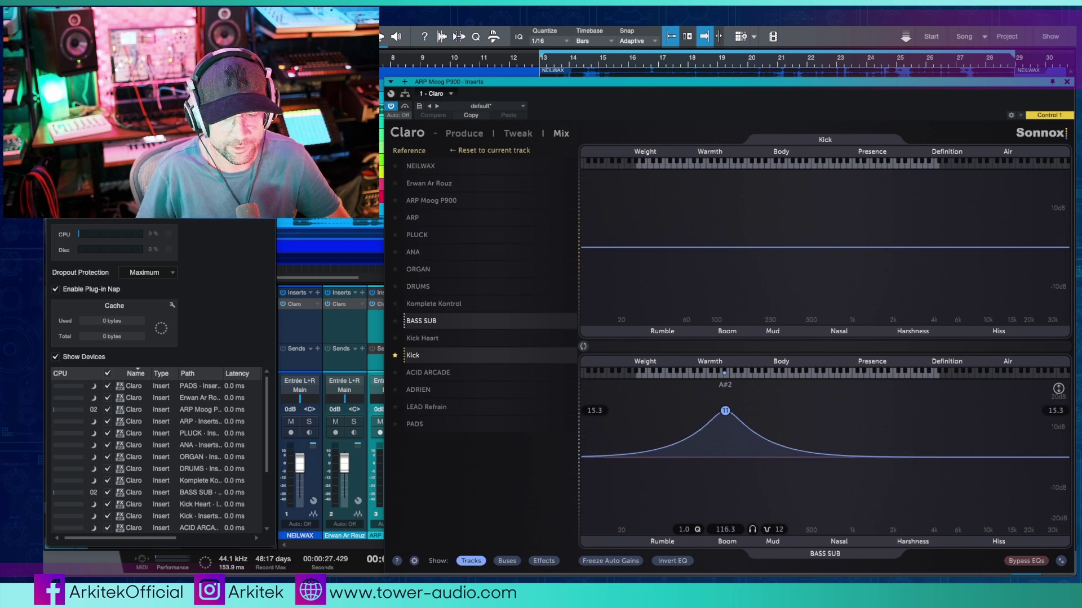
drag(725, 420, 725, 473)
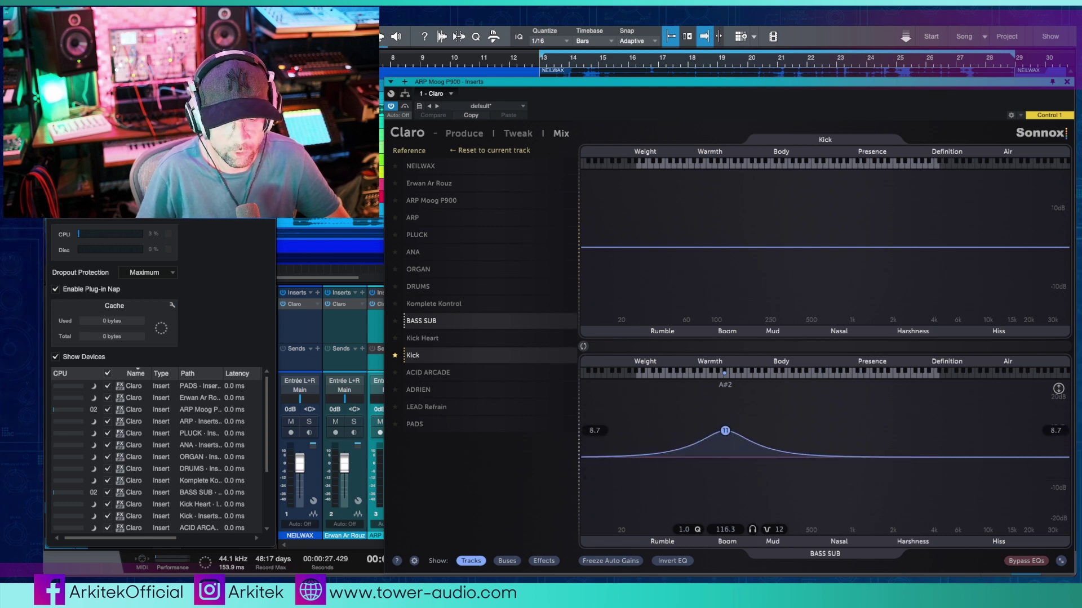
mouse_move(687, 530)
mouse_down()
mouse_move(688, 491)
mouse_move(688, 535)
mouse_move(688, 490)
mouse_move(687, 506)
mouse_move(749, 529)
mouse_move(650, 529)
mouse_move(750, 529)
mouse_up()
Step: Solo BASS SUB in the mixer and play the song back with the Claro Mix view reopened
key(space)
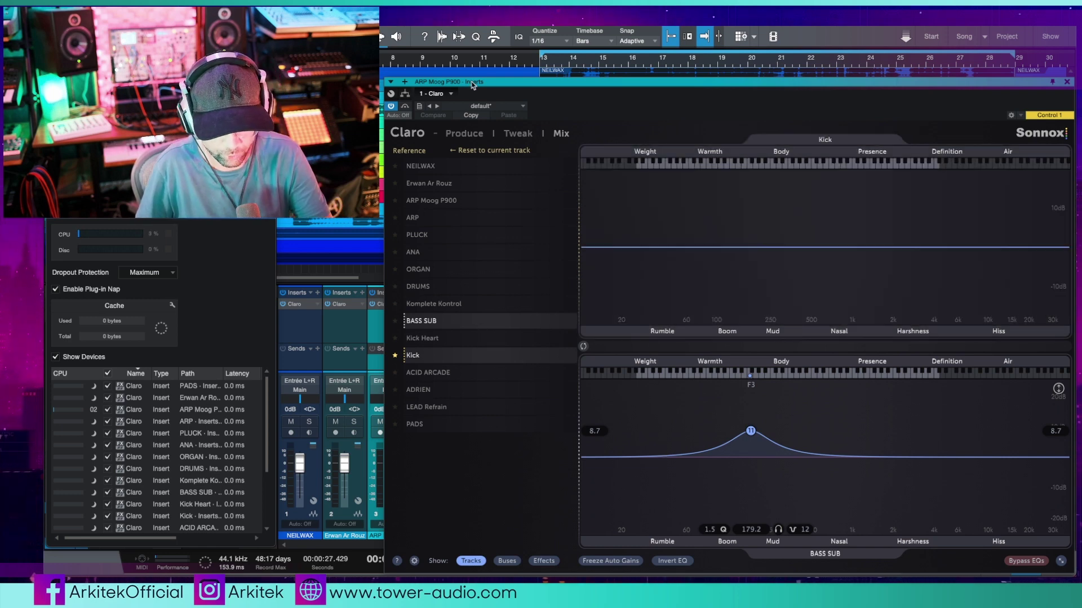
key(super+w)
key(super+w)
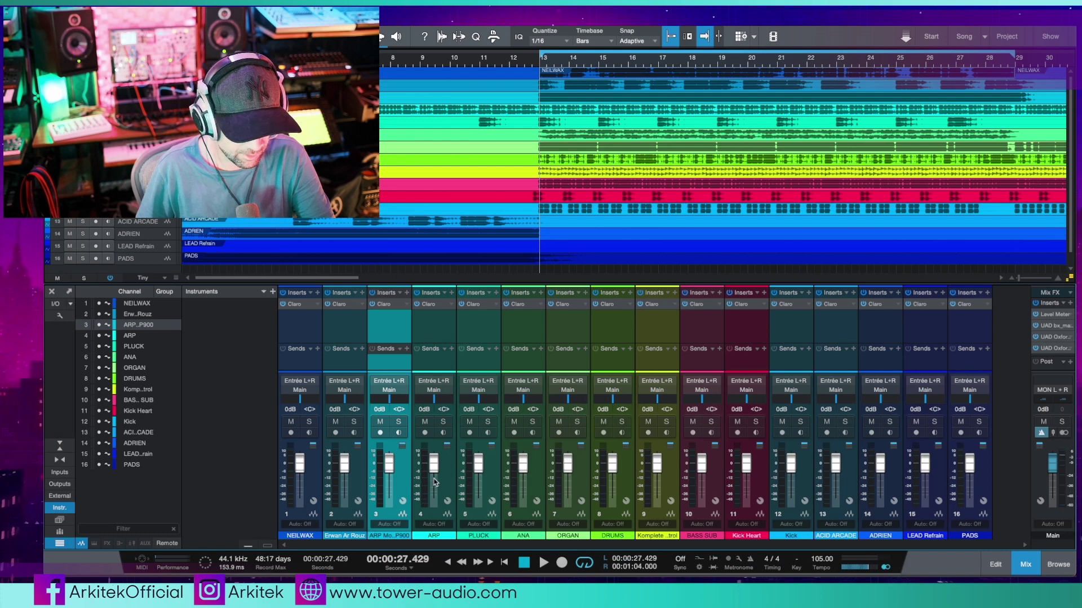
click(711, 422)
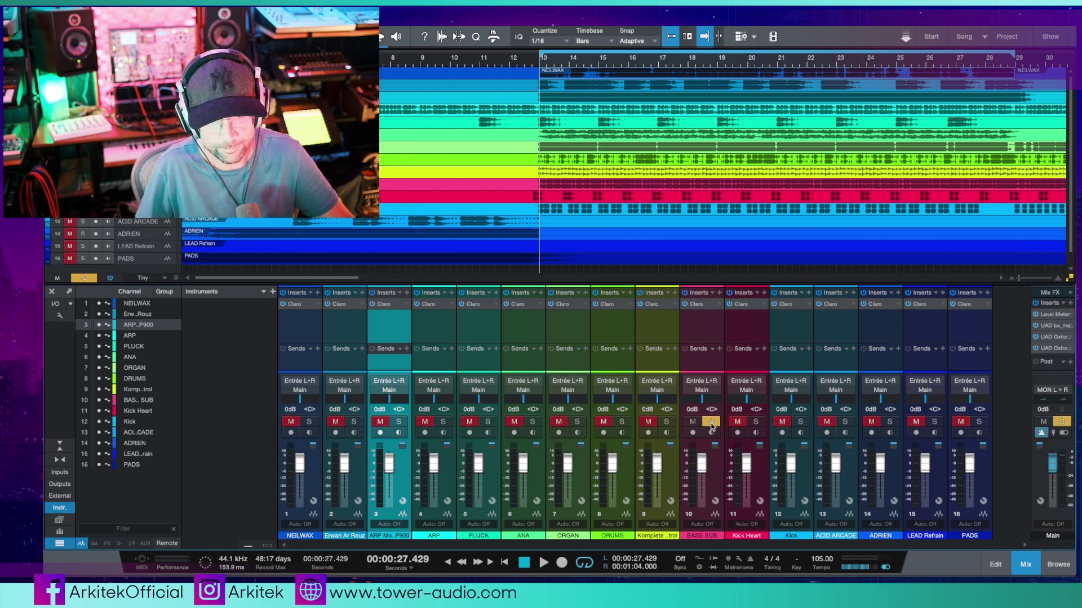
key(Escape)
key(space)
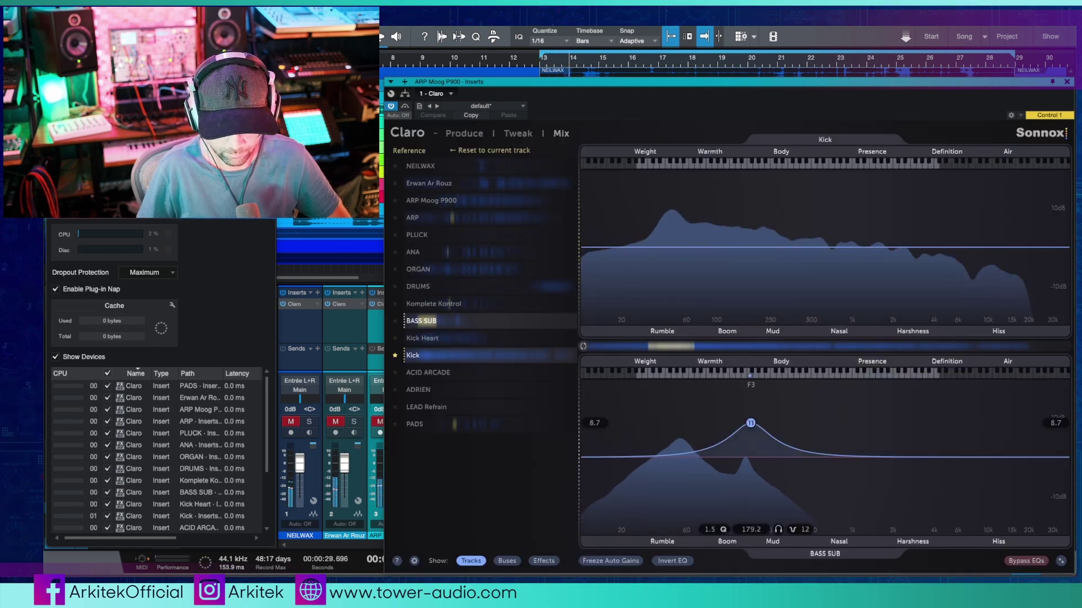
Step: Move the BASS SUB boost to about 7.8 dB near 186 Hz, readjust it slightly lower in frequency, and unsolo the track
mouse_move(750, 425)
mouse_down()
mouse_move(671, 427)
mouse_move(780, 427)
mouse_move(652, 428)
mouse_move(799, 427)
mouse_move(752, 427)
mouse_up()
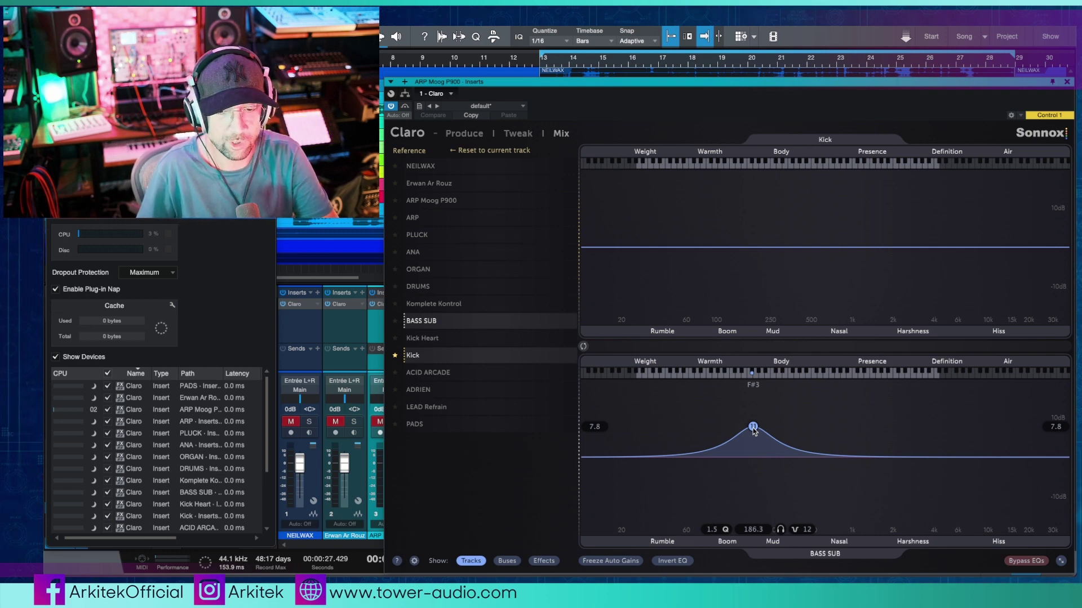
mouse_move(755, 431)
mouse_down()
mouse_move(711, 422)
mouse_move(743, 420)
mouse_up()
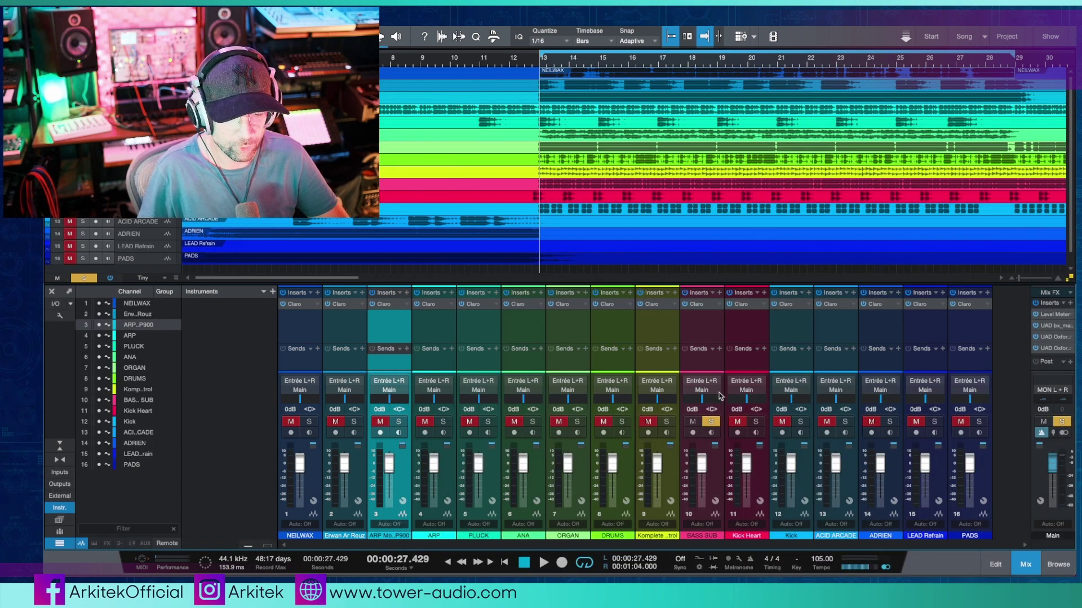
click(713, 422)
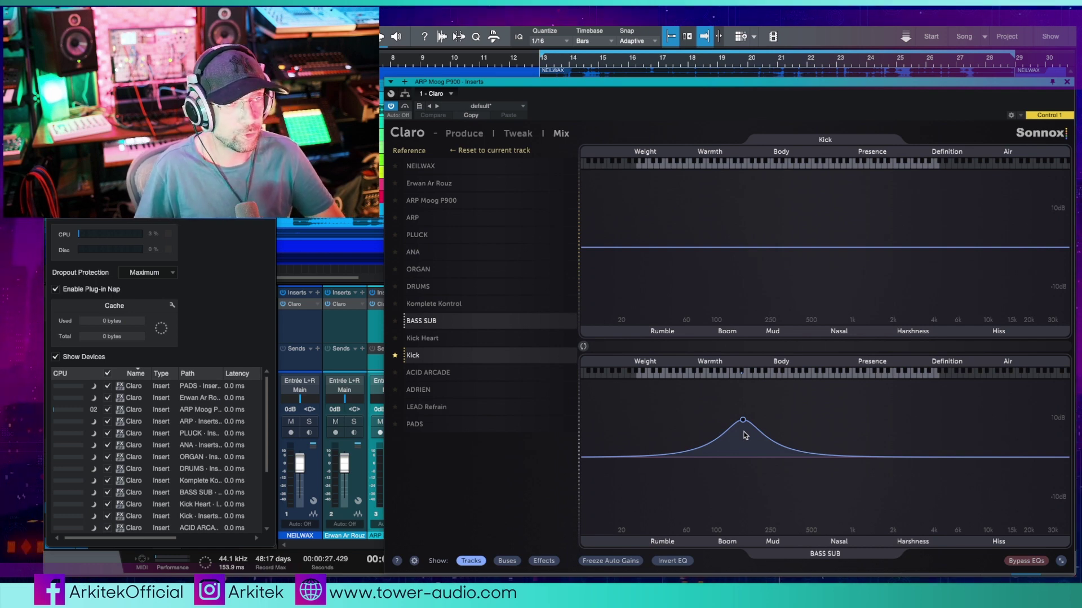
Step: Sweep the BASS SUB boost through about 155 Hz and 119 Hz, ending at about 11.0 dB near 2186 Hz
drag(741, 421, 742, 429)
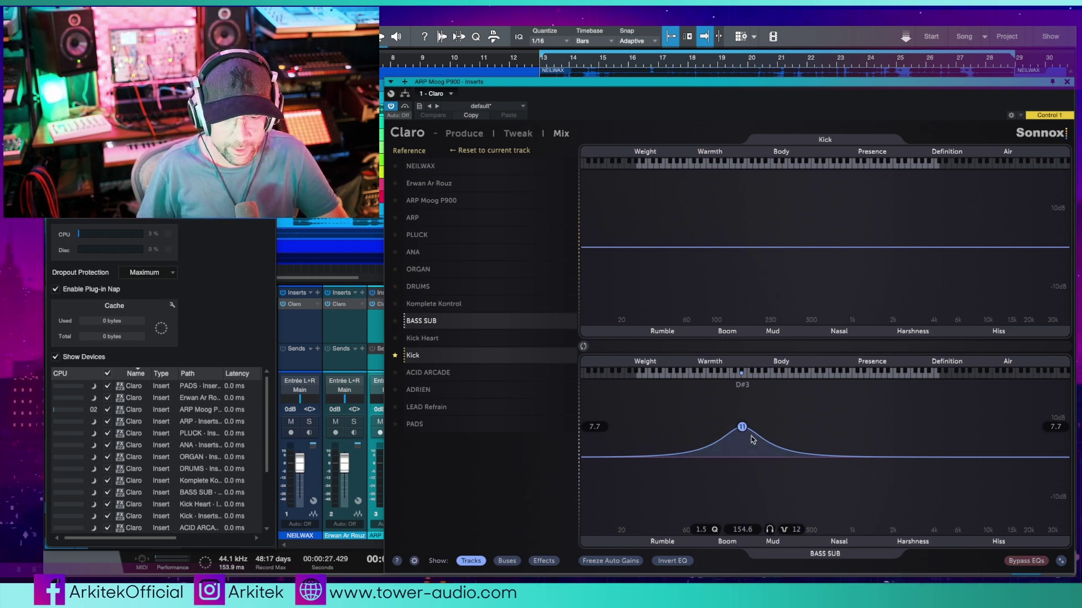
mouse_move(769, 530)
mouse_down()
mouse_move(746, 530)
mouse_move(778, 509)
mouse_move(775, 490)
mouse_move(775, 520)
mouse_up()
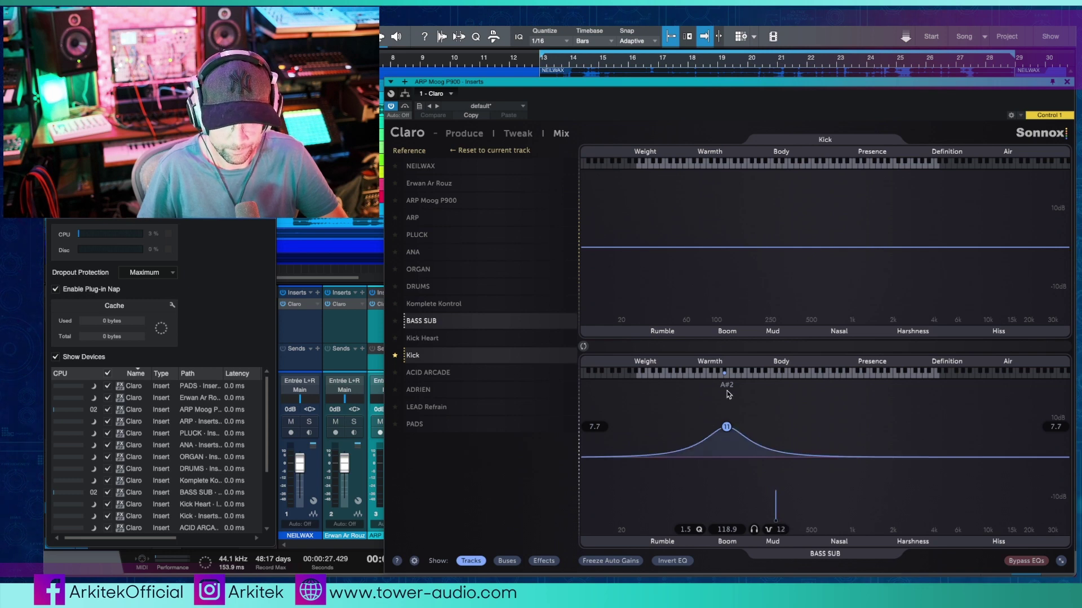
drag(726, 427, 898, 415)
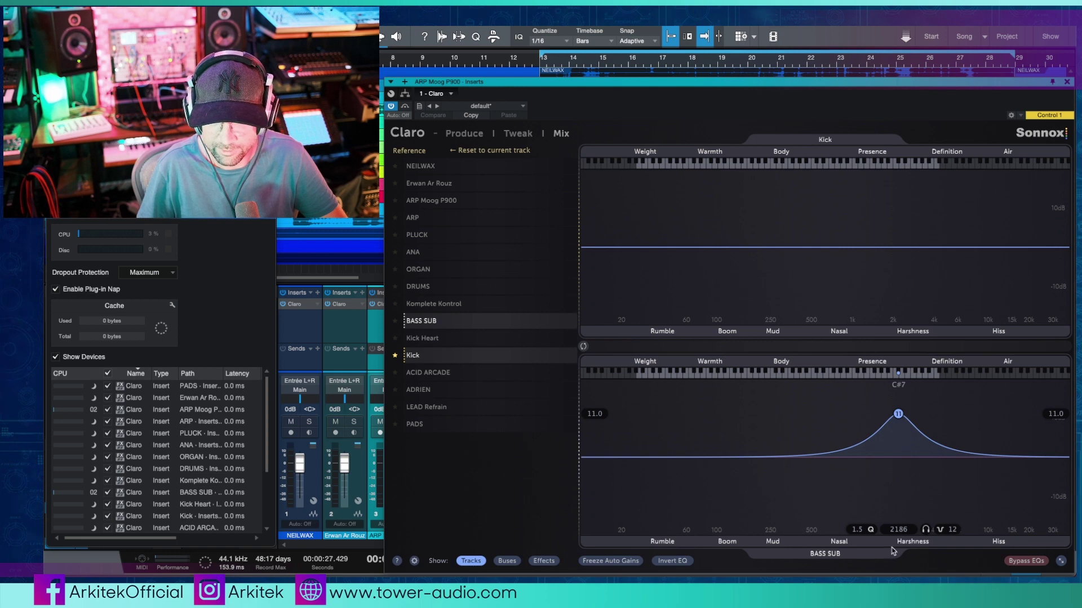
Step: Turn the BASS SUB band into a cut of about 13.3 dB near 38 Hz, and add a boost of about 10.4 dB near 1252 Hz
drag(898, 414, 838, 482)
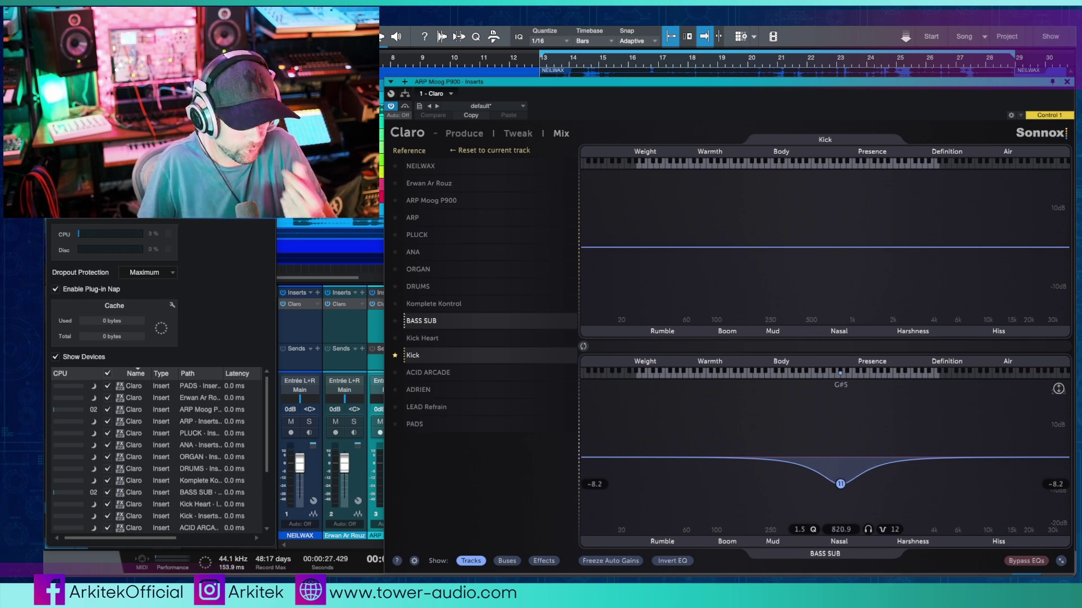
drag(840, 484, 659, 498)
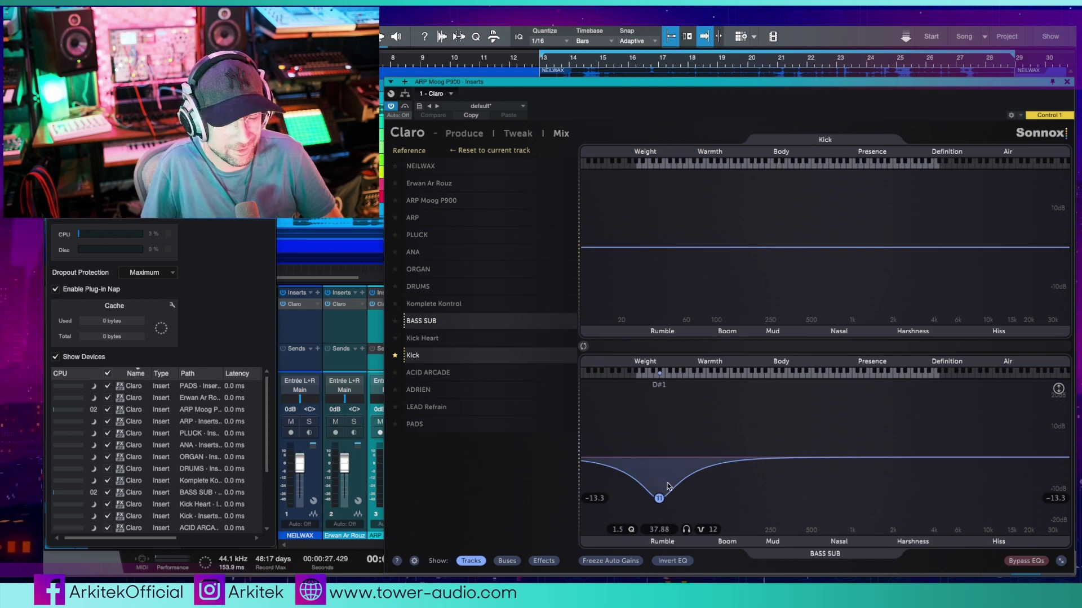
drag(676, 454, 776, 420)
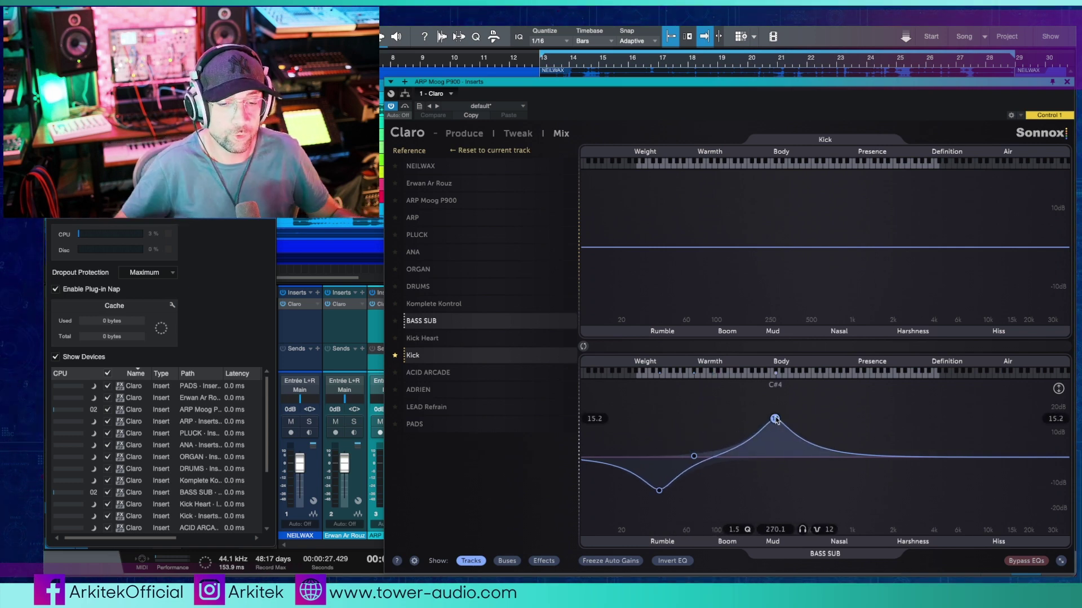
drag(775, 420, 864, 431)
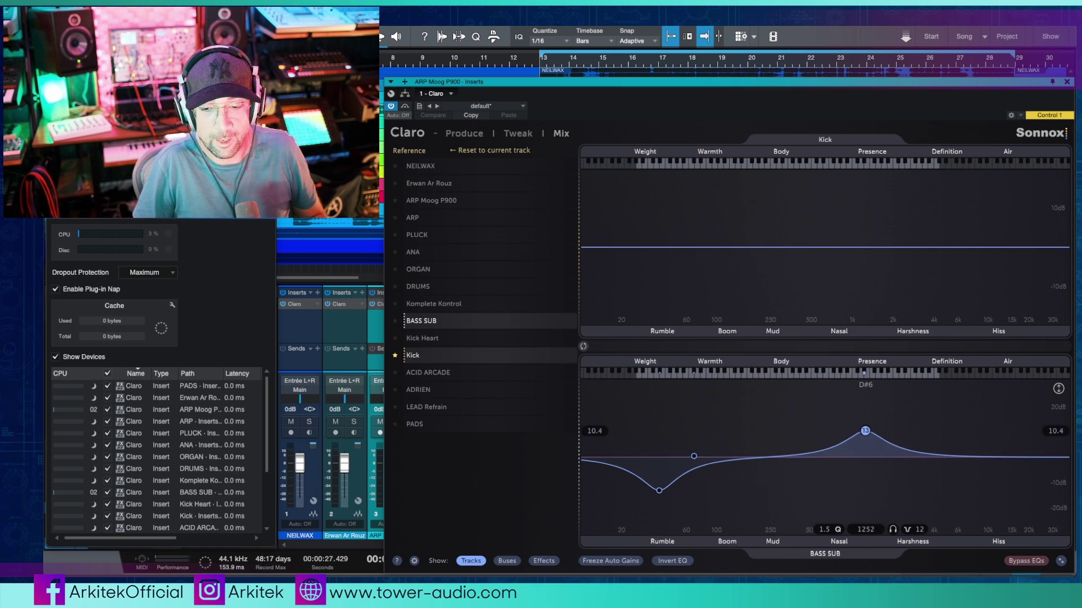
Step: Delete all three EQ bands from BASS SUB
right_click(867, 431)
click(881, 465)
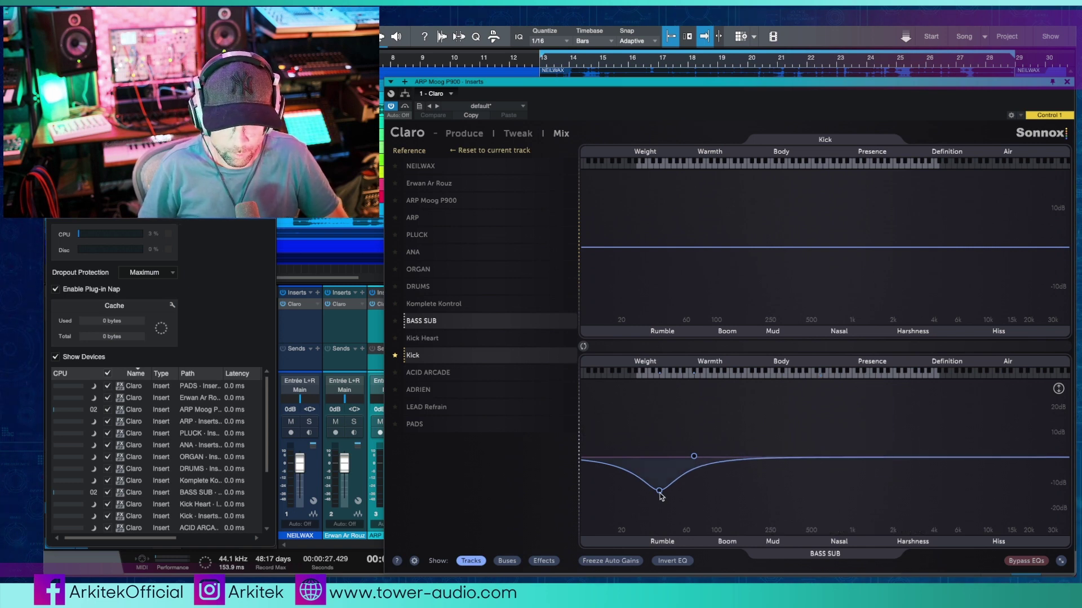
right_click(660, 493)
click(671, 528)
right_click(693, 457)
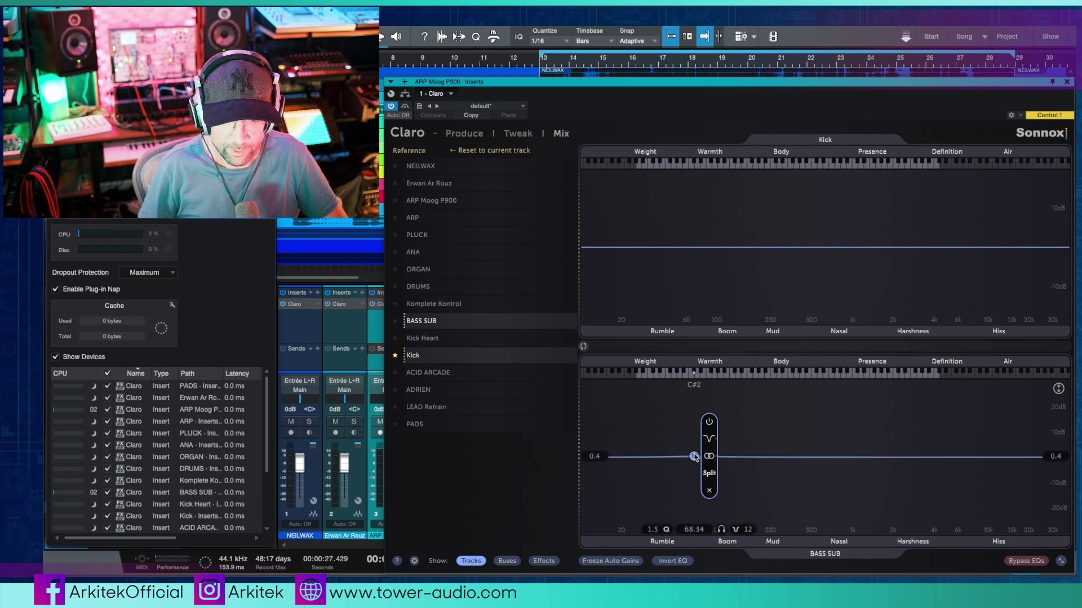
click(710, 492)
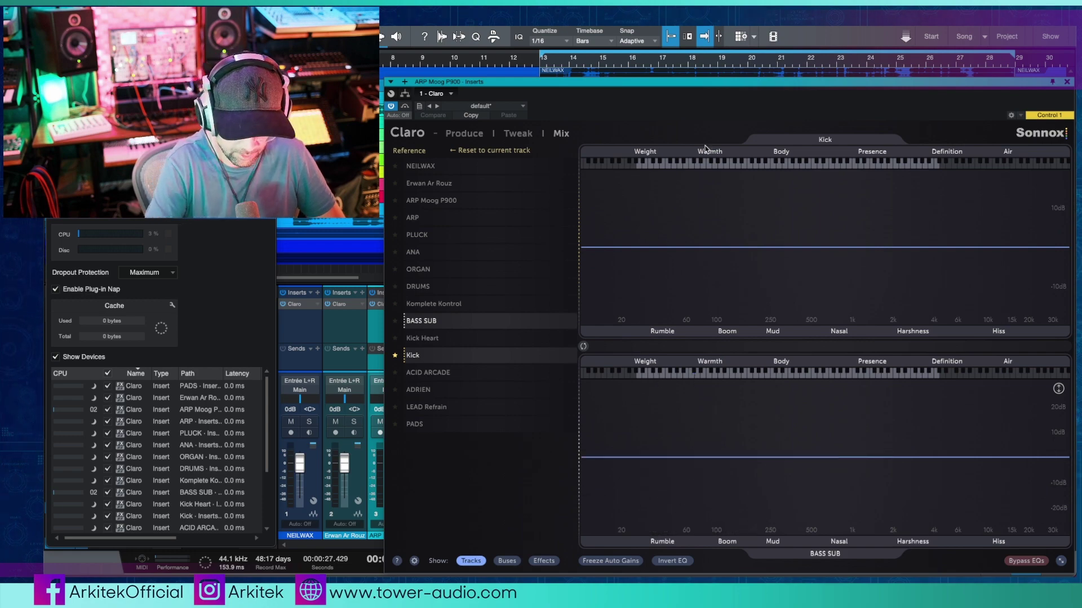
Step: Solo ARP Moog P900 in the mixer and load that track into both EQ displays of the Claro Mix view
key(Escape)
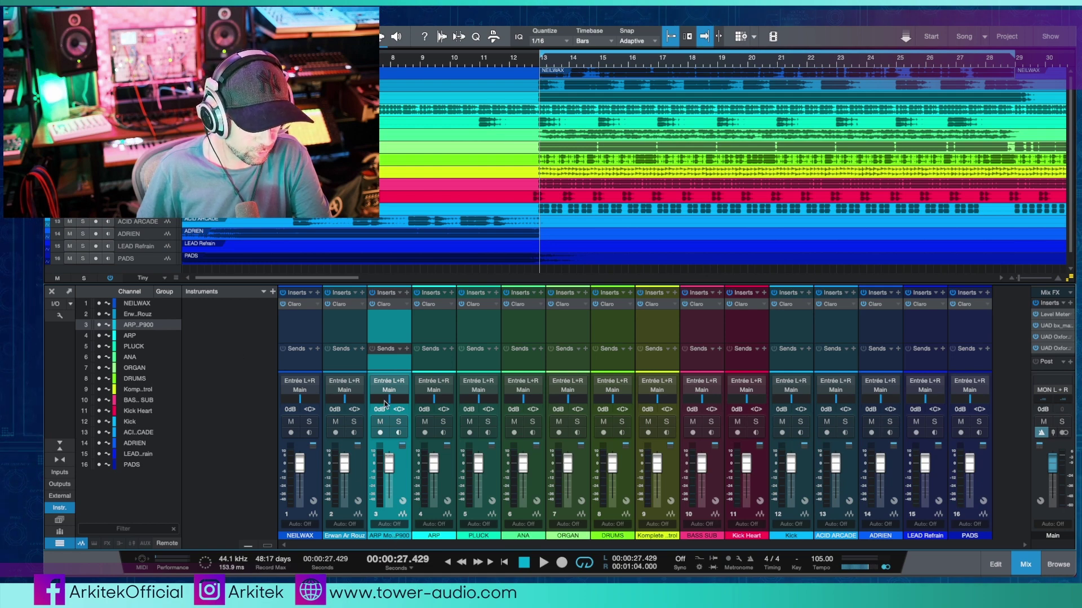
click(399, 422)
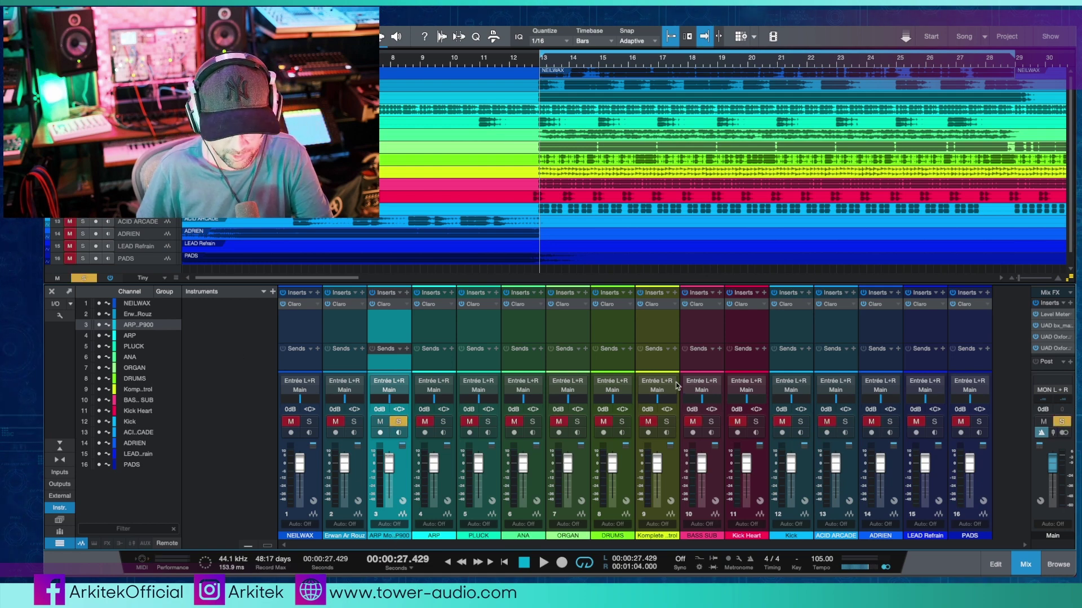
key(Escape)
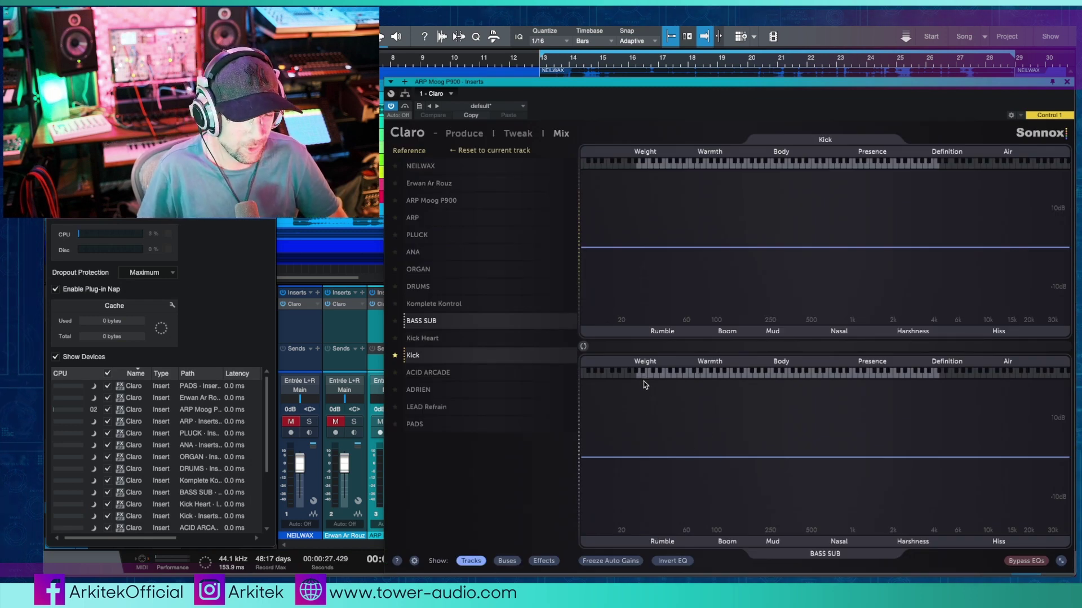
click(494, 204)
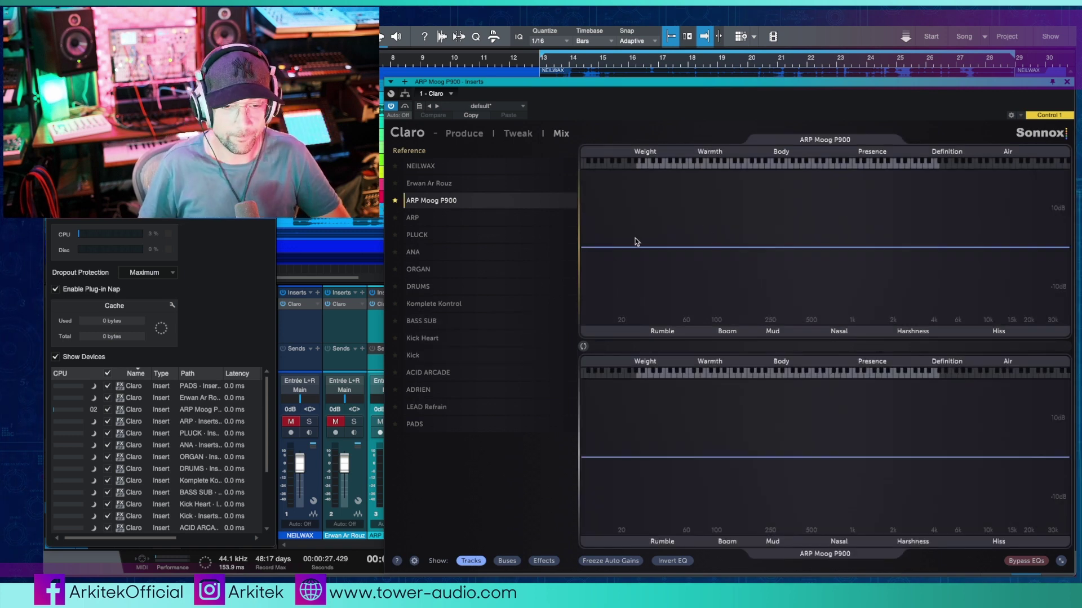
Step: Add a boost of about 16.8 dB near 303 Hz on ARP Moog P900 and vary its bandwidth, ending at Q 1.6
mouse_move(642, 246)
mouse_down()
mouse_move(648, 202)
mouse_move(649, 247)
mouse_up()
drag(771, 246, 783, 187)
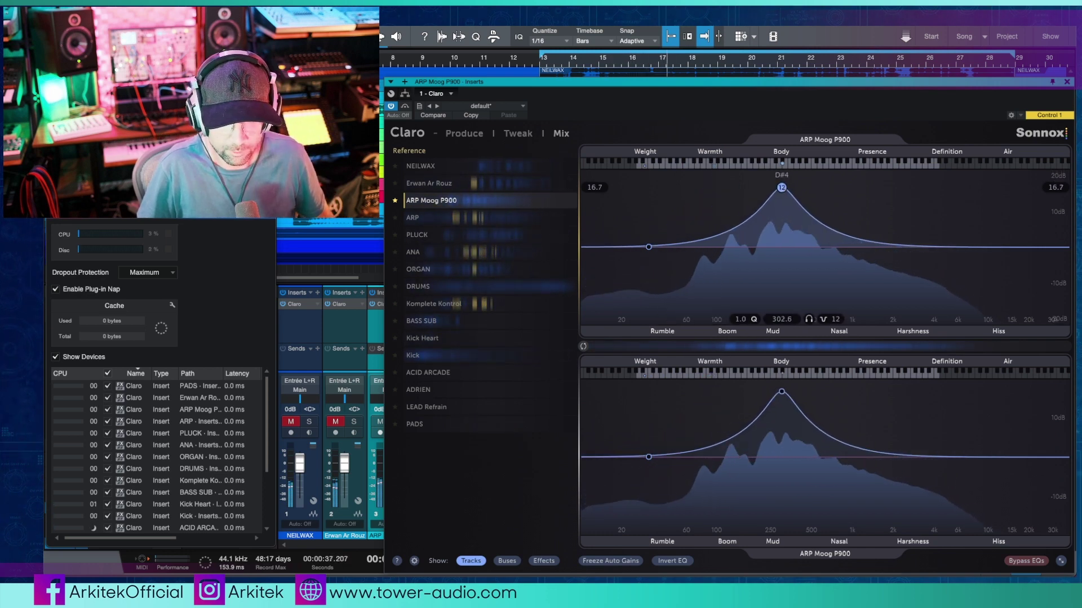
scroll(781, 188, down, 3)
scroll(782, 188, up, 10)
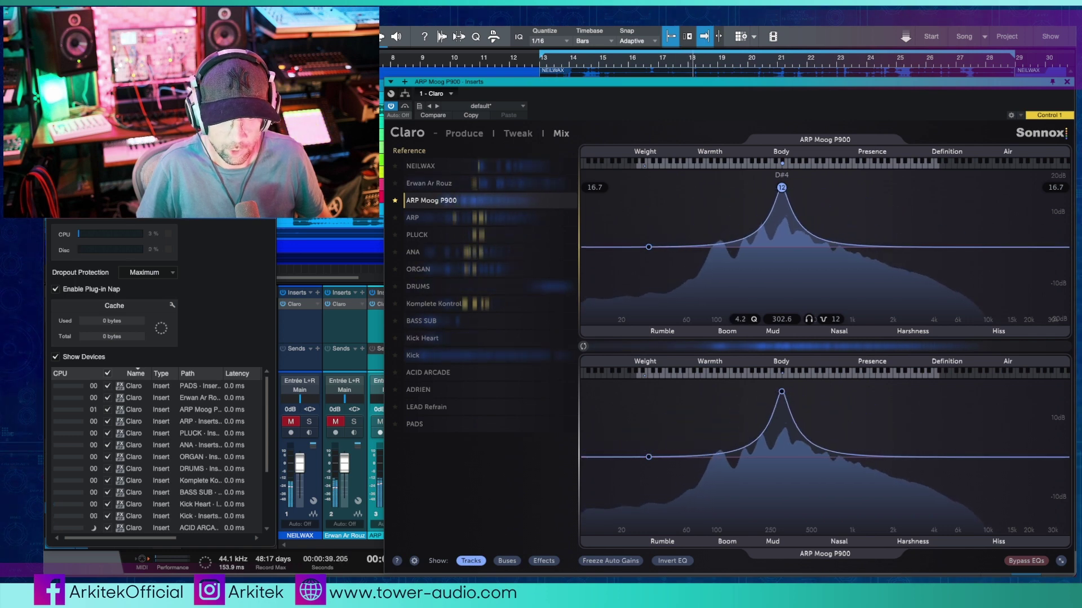
scroll(781, 188, down, 4)
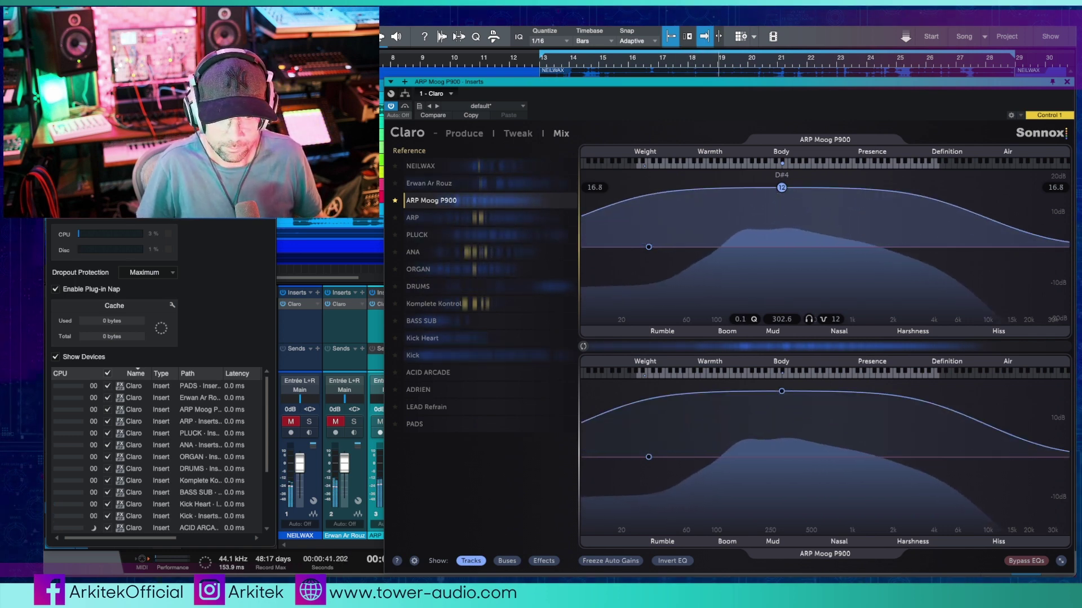
scroll(781, 188, down, 3)
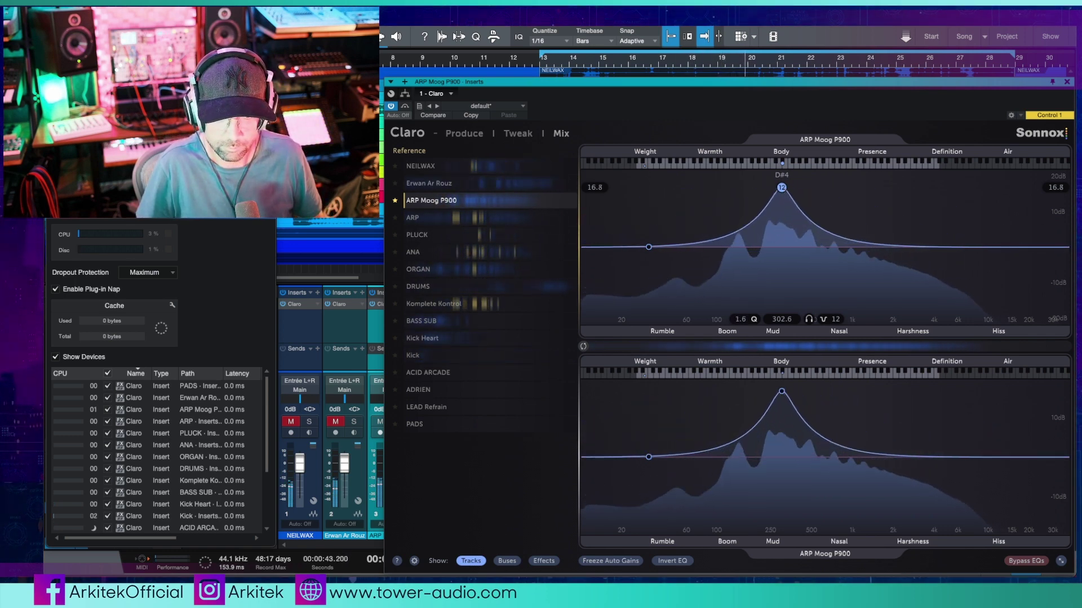
Step: Move the ARP Moog P900 boost to about 7.9 dB near 9084 Hz with Q 0.8
drag(782, 189, 989, 187)
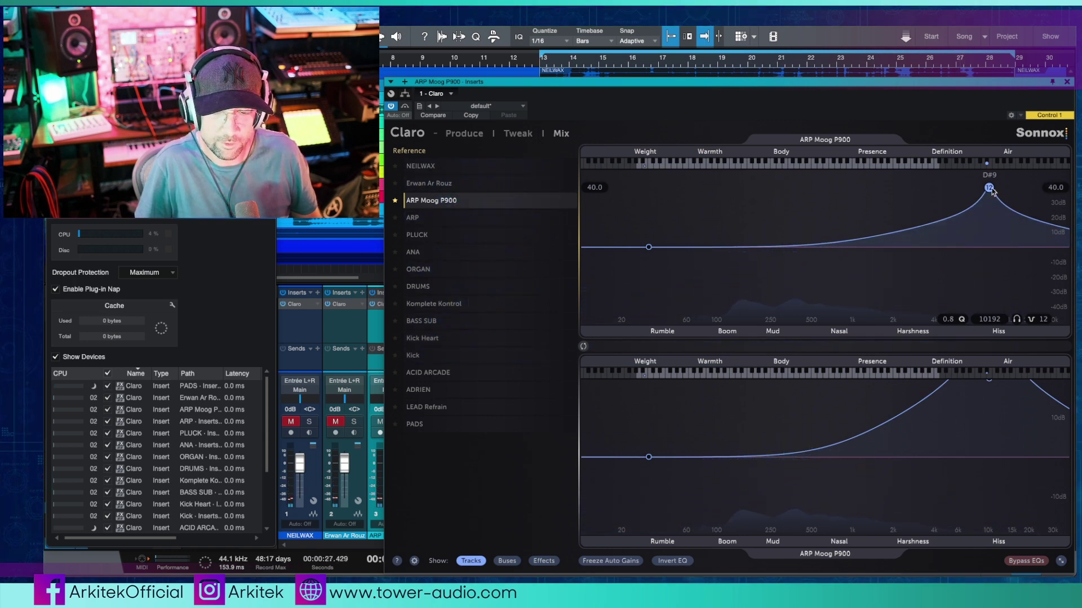
drag(990, 191, 982, 235)
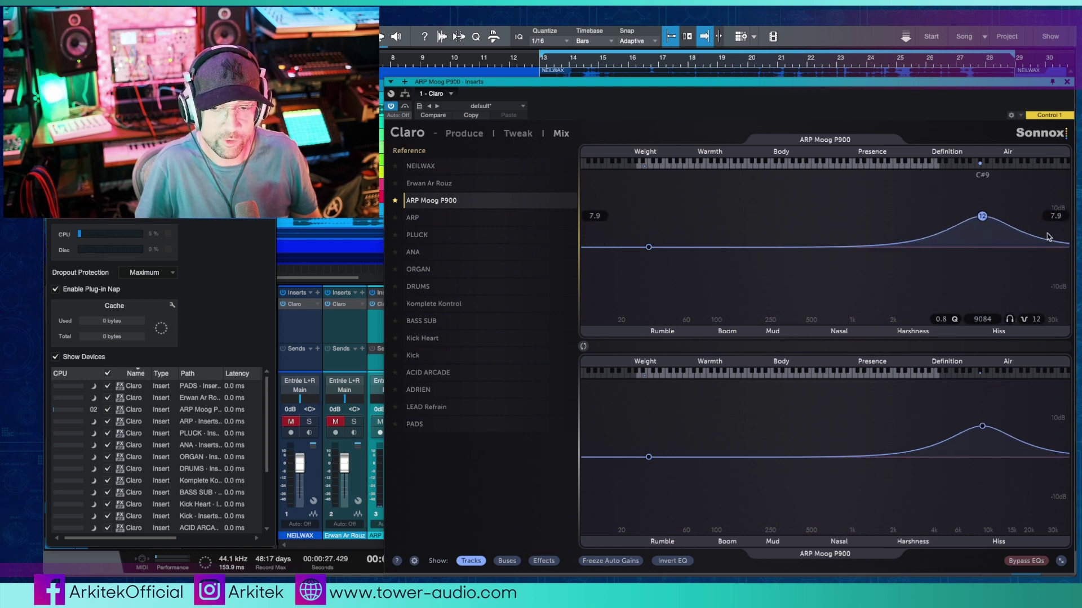
Step: Move the ARP Moog P900 boost band to about -39.8 dB near 58 Hz and delete the track's other EQ band
drag(982, 216, 685, 307)
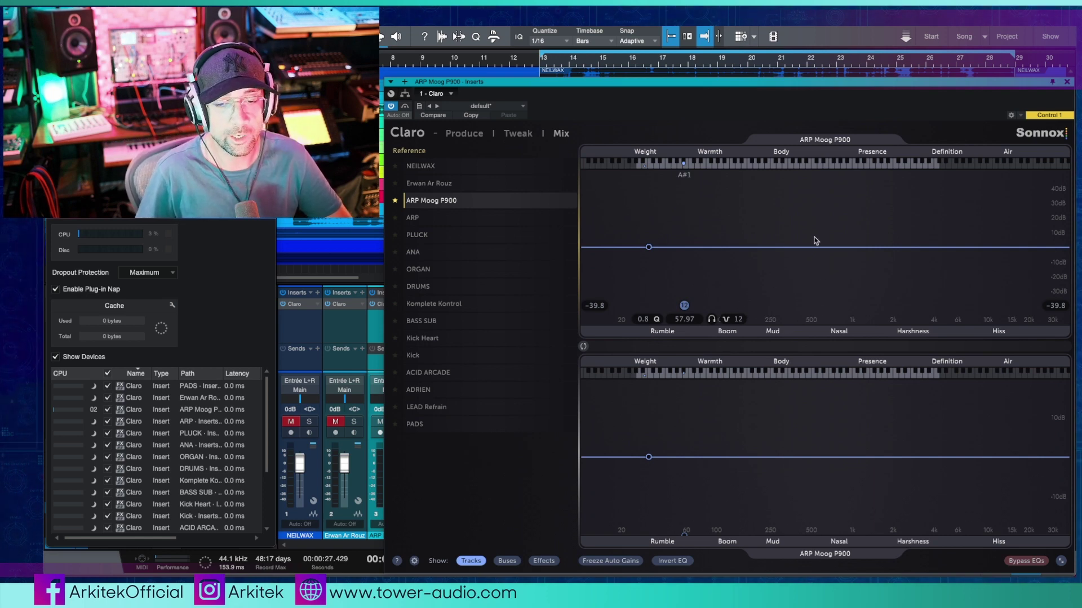
click(648, 247)
click(664, 280)
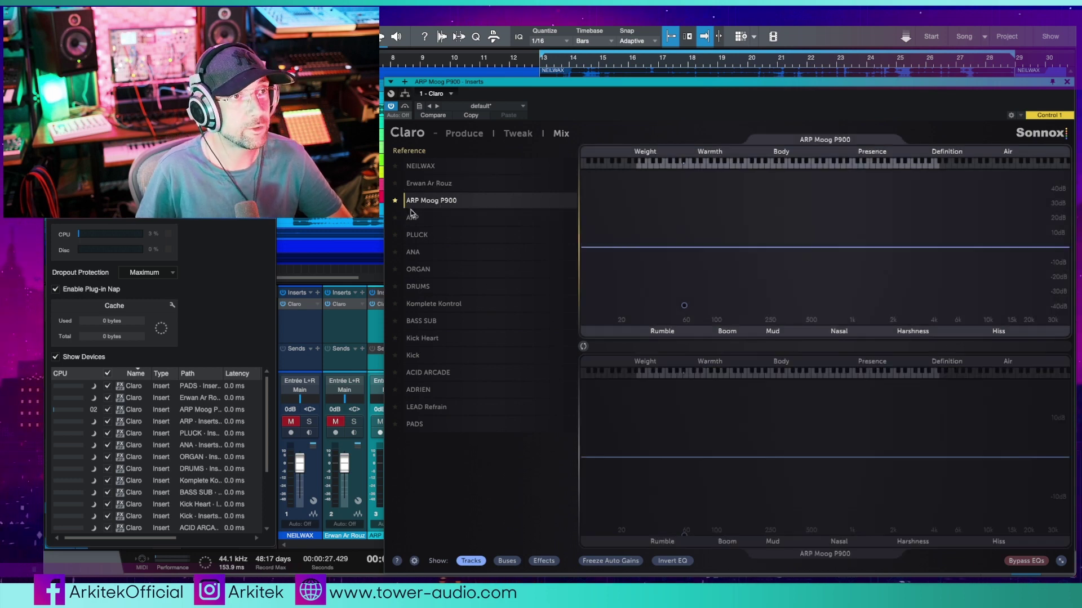
Step: Play the song and load Komplete Kontrol into the second EQ display beneath ARP Moog P900
key(space)
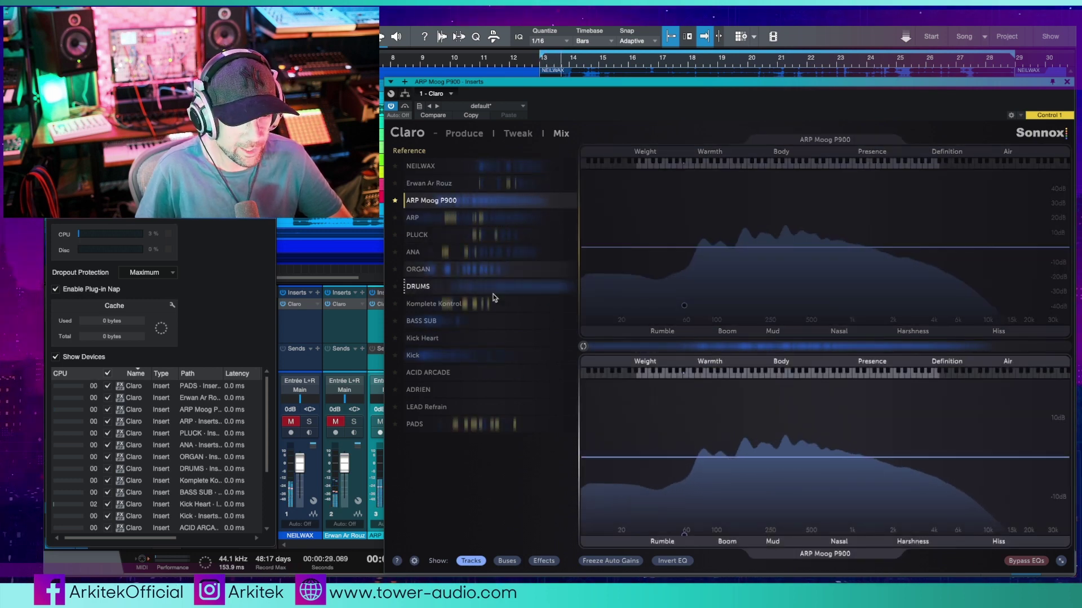
drag(589, 354, 733, 451)
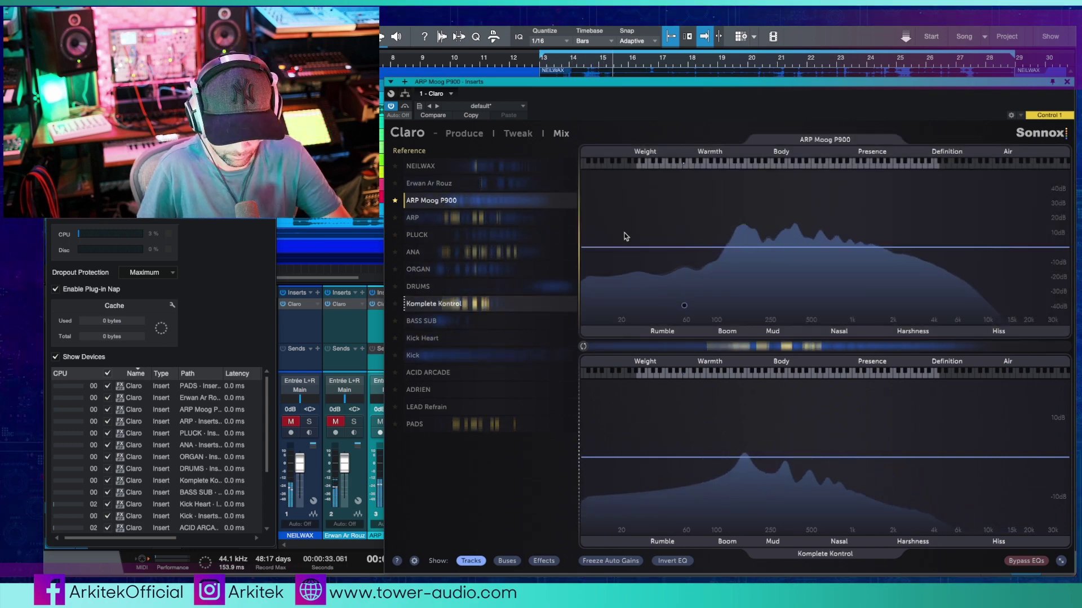
key(Escape)
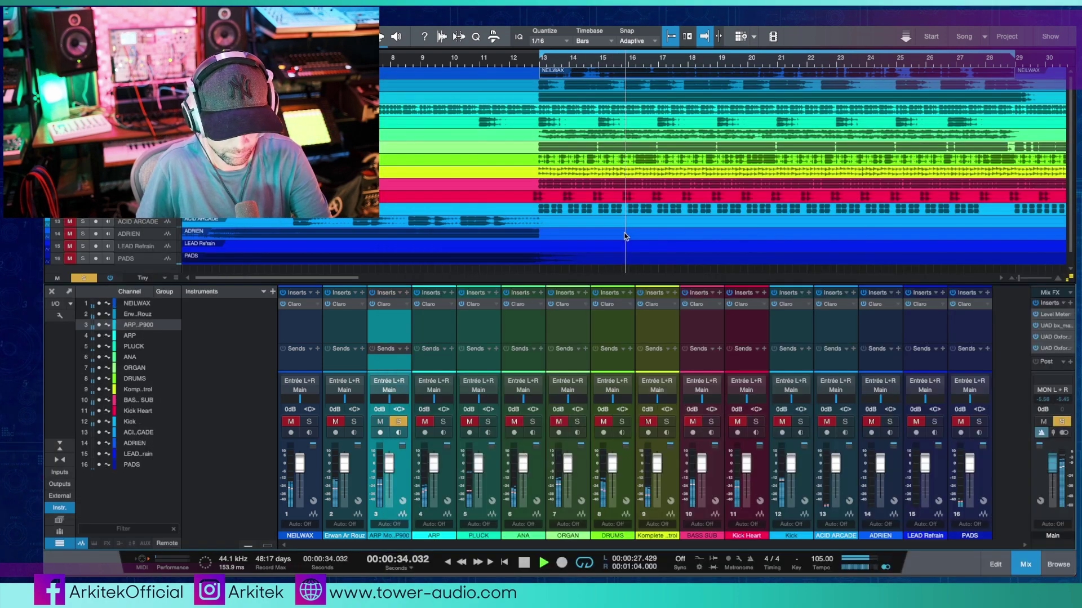
Step: Compare the full mix with ARP Moog P900 soloed, and add Komplete Kontrol to the solo
click(398, 421)
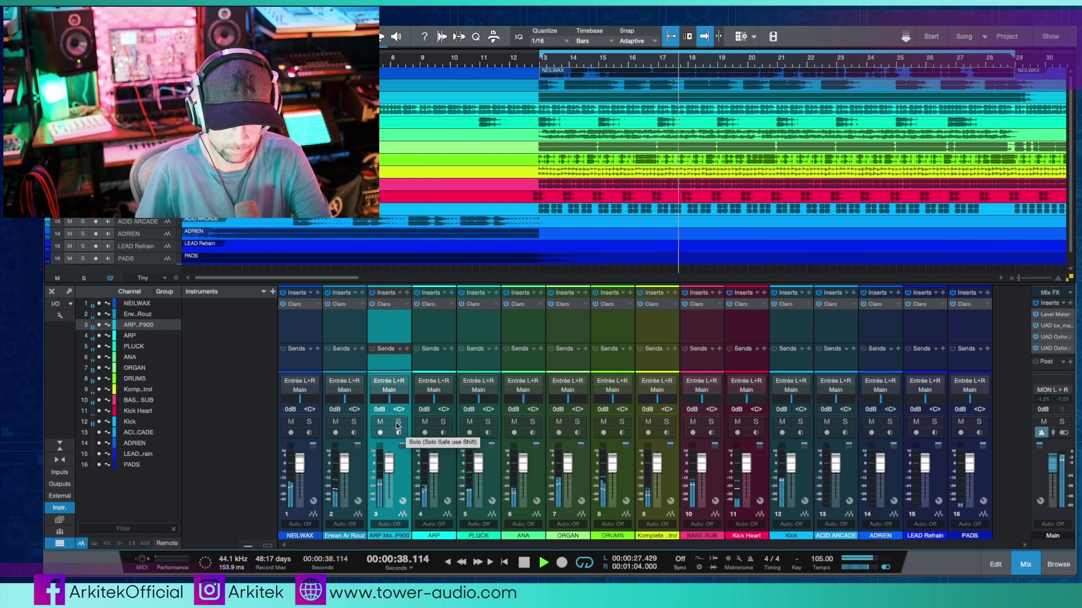
click(398, 421)
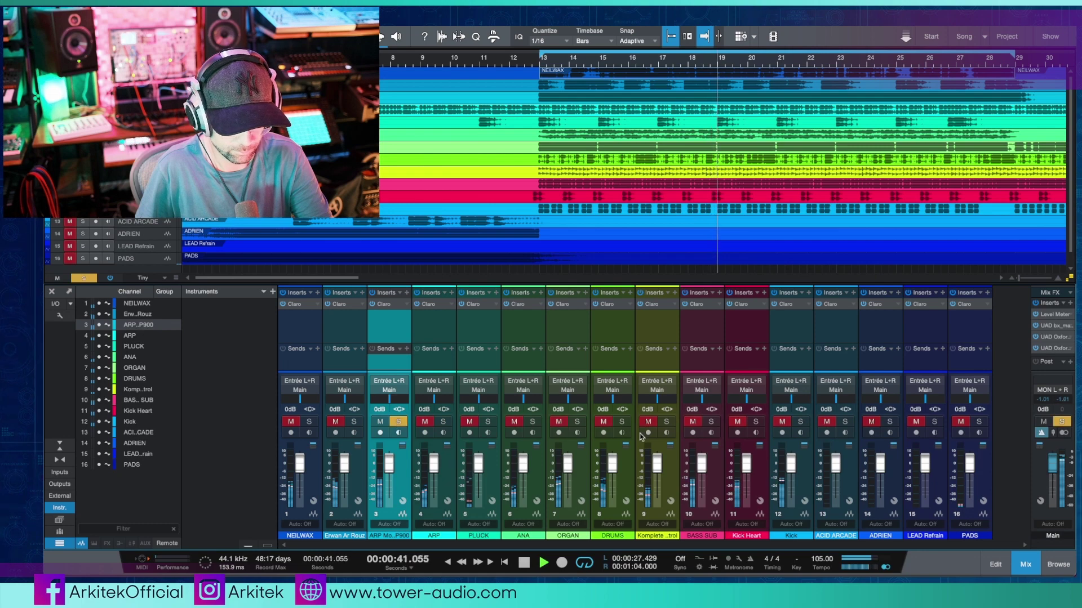
click(666, 422)
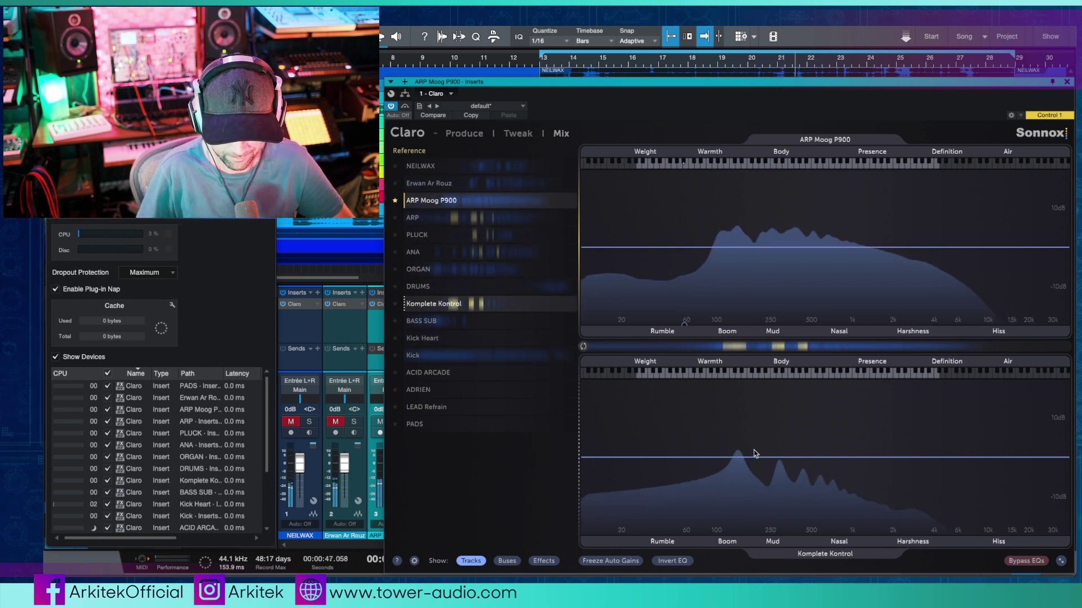
Step: Add a strong boost in Komplete Kontrol's Body range and leave only that track soloed during playback
drag(763, 457, 784, 398)
mouse_move(814, 529)
mouse_down()
mouse_move(789, 529)
mouse_move(823, 529)
mouse_up()
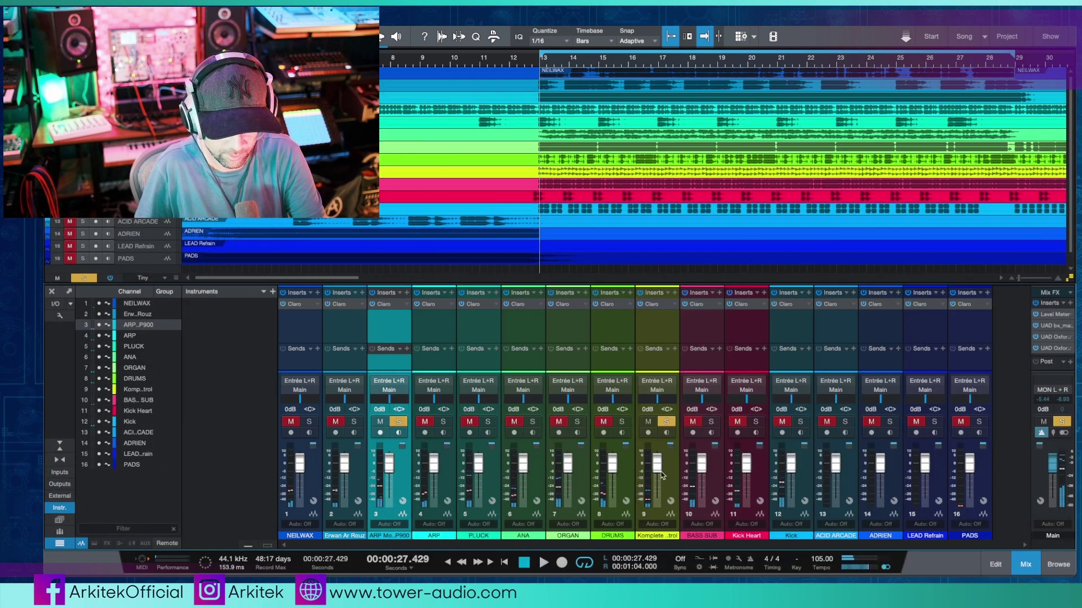
key(space)
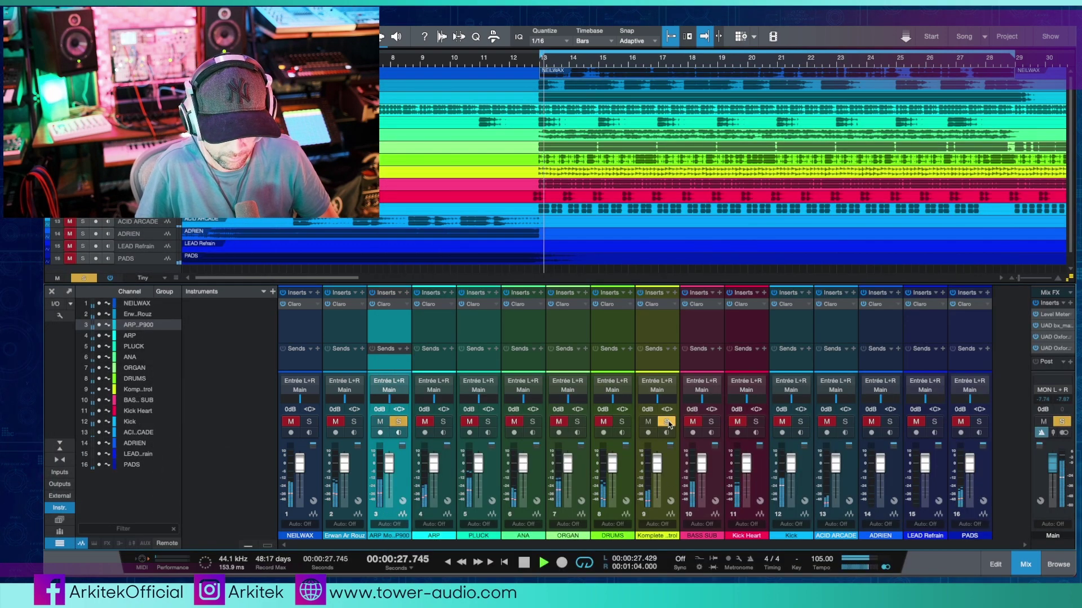
click(396, 422)
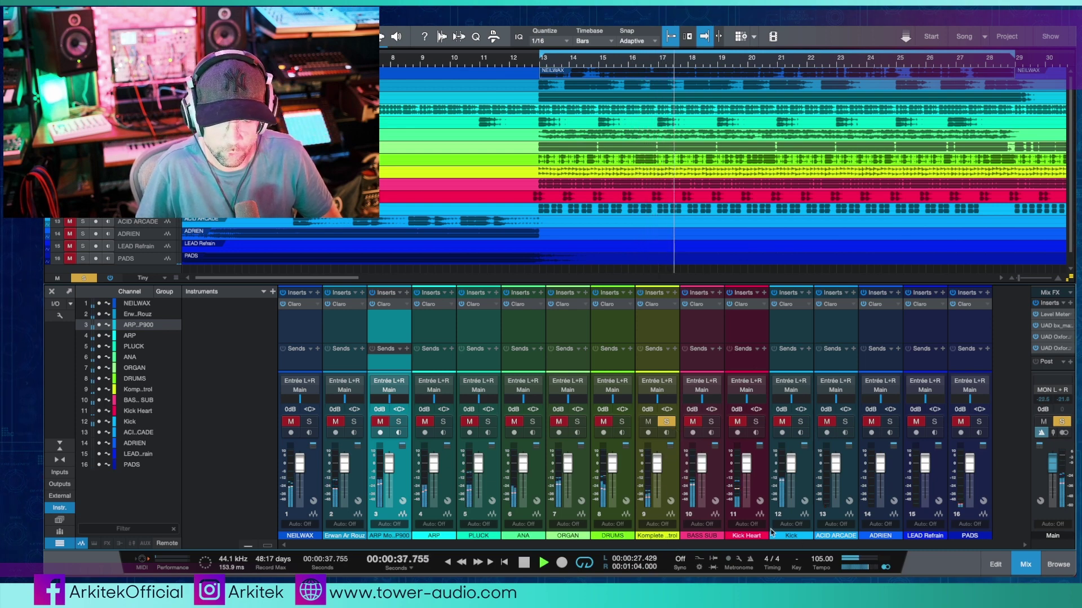
Step: Show Komplete Kontrol's Claro insert in Mix view and load ARP Moog P900 into its second EQ display
click(654, 304)
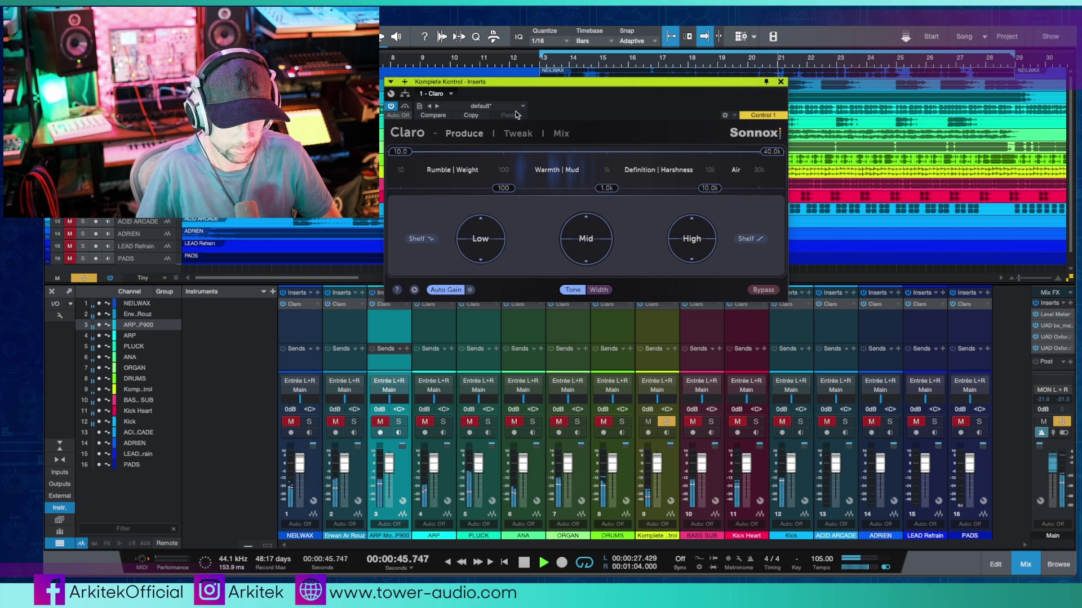
click(562, 134)
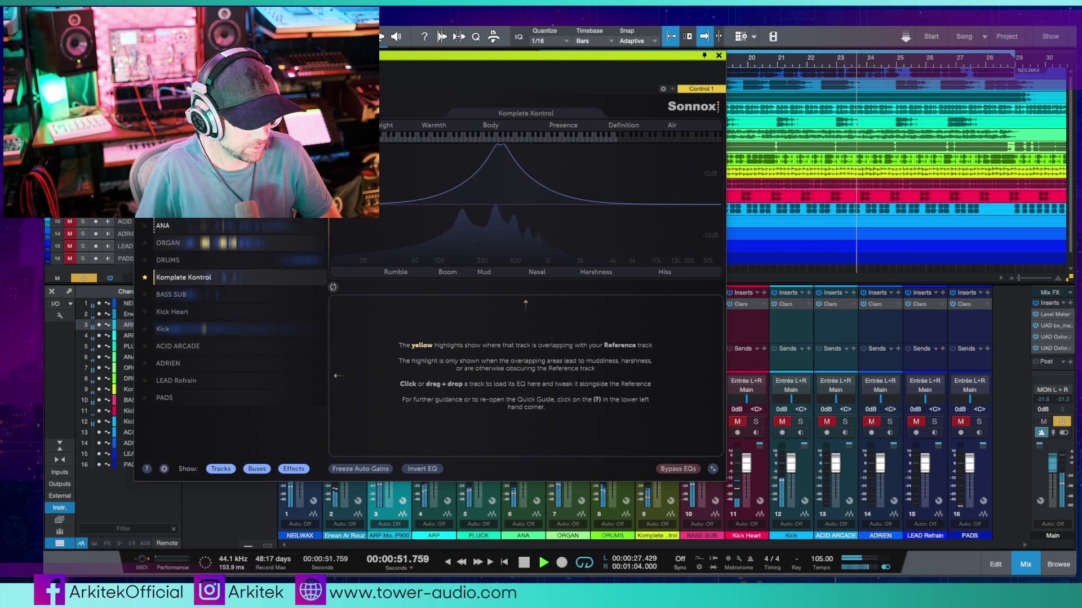
drag(298, 70, 582, 124)
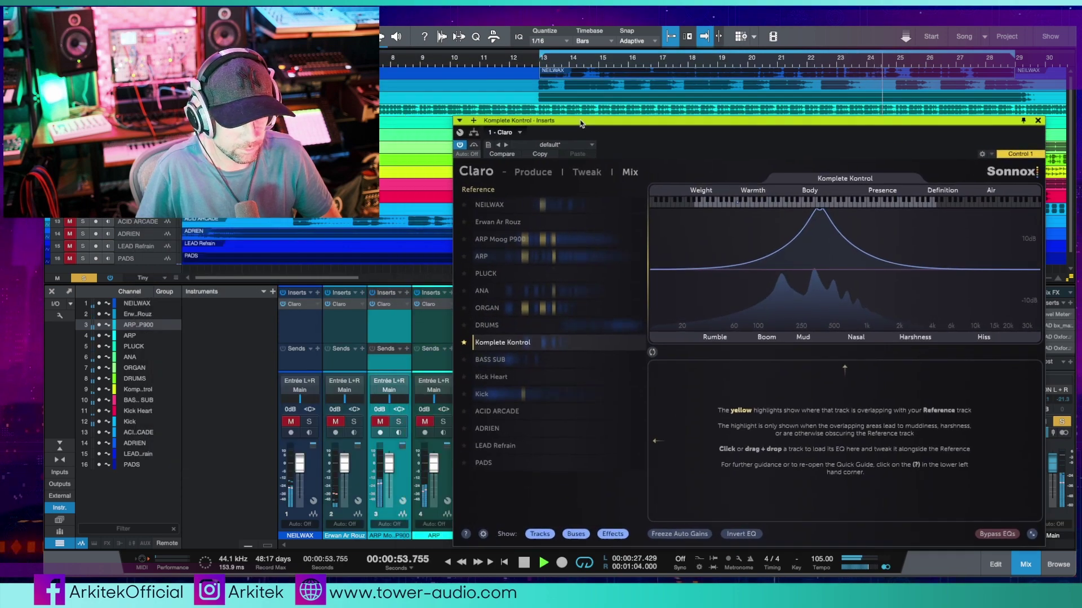
drag(500, 239, 820, 401)
drag(853, 120, 379, 102)
Step: Sweep the Komplete Kontrol fader between minus infinity and +10 dB to watch the overlap highlights, and reset it to 0 dB
drag(656, 465, 651, 524)
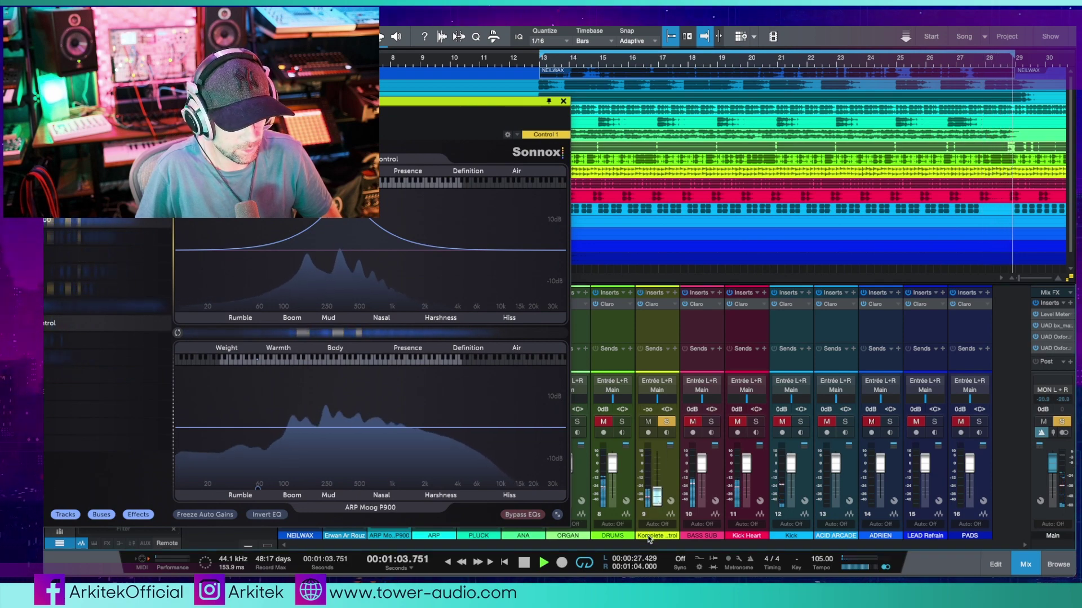
drag(646, 509, 640, 399)
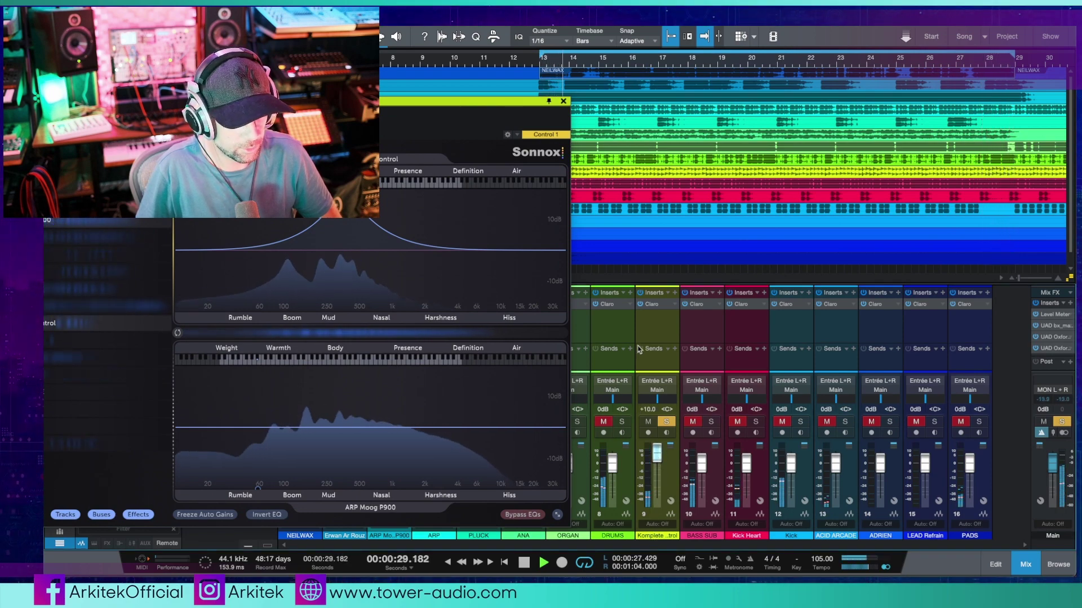
mouse_move(657, 452)
mouse_down()
mouse_move(646, 505)
mouse_move(658, 474)
mouse_up()
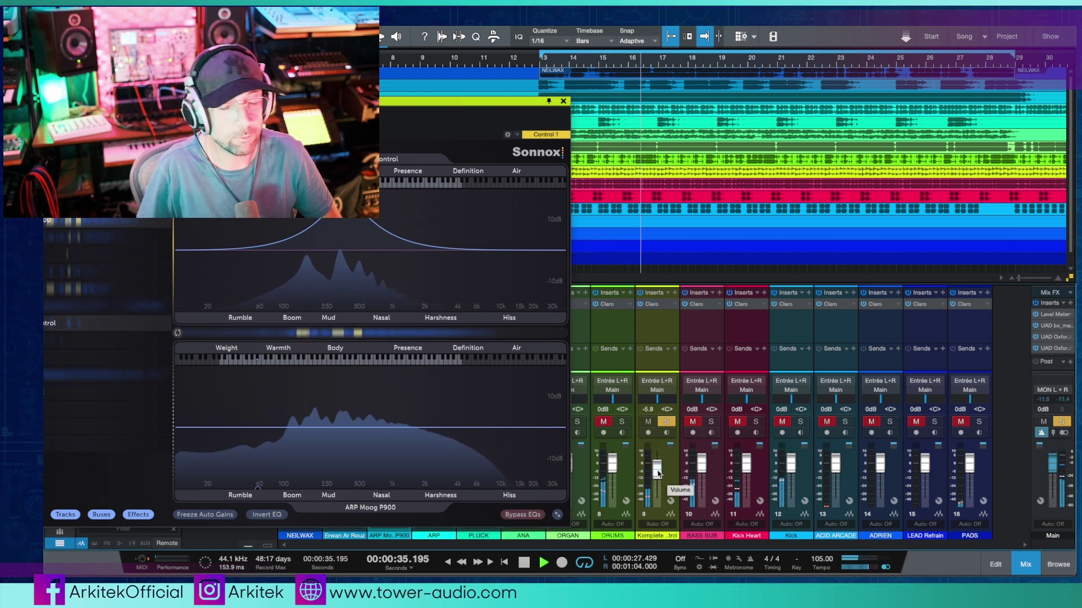
drag(658, 470, 662, 510)
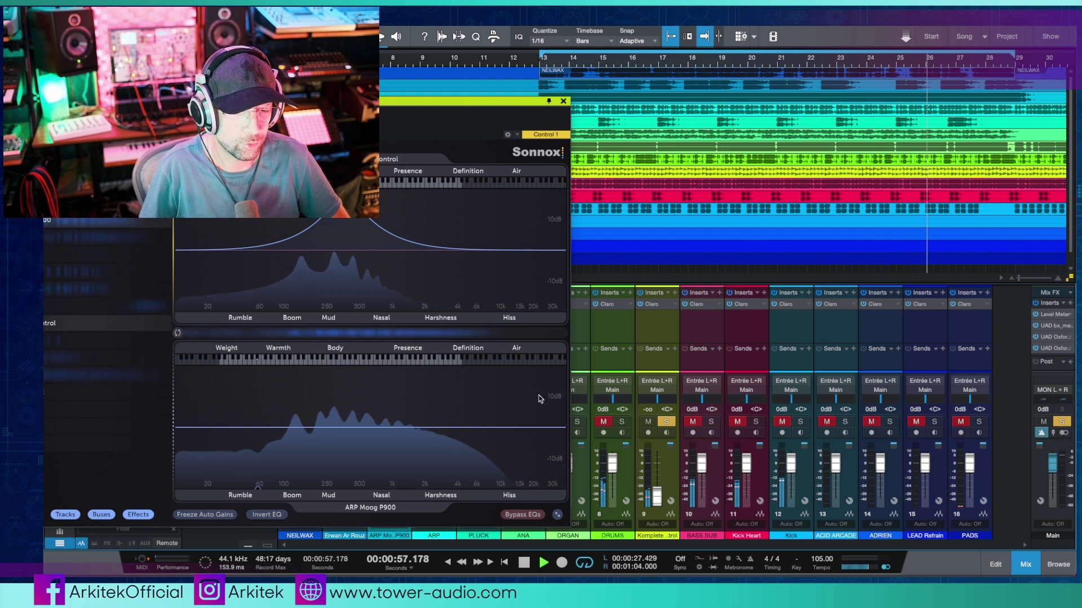
super+click(656, 496)
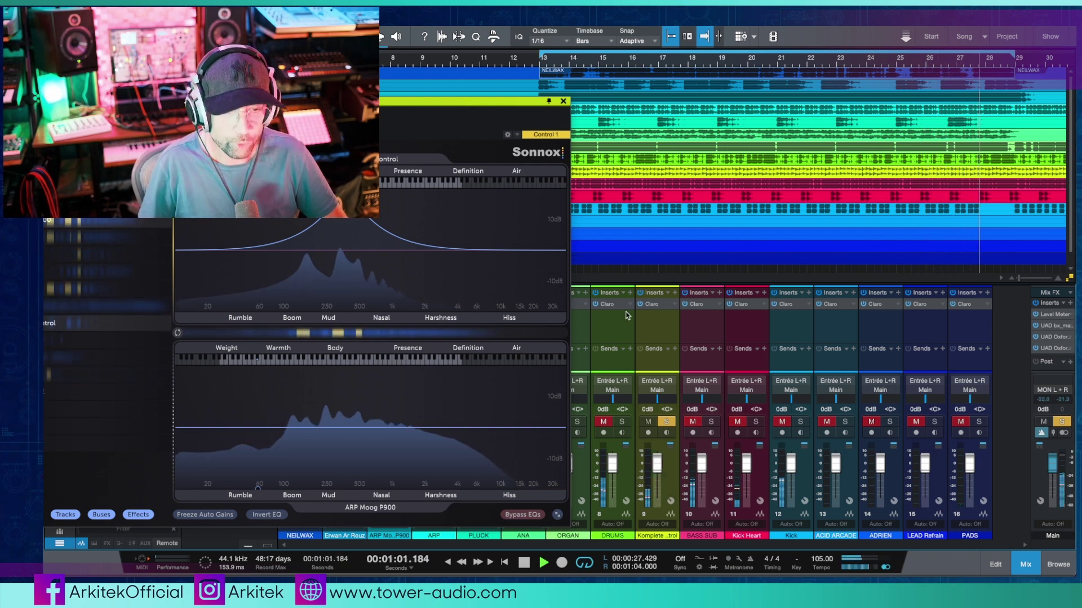
Step: Delete the boost band from Komplete Kontrol's EQ and close its Claro window
drag(409, 101, 912, 144)
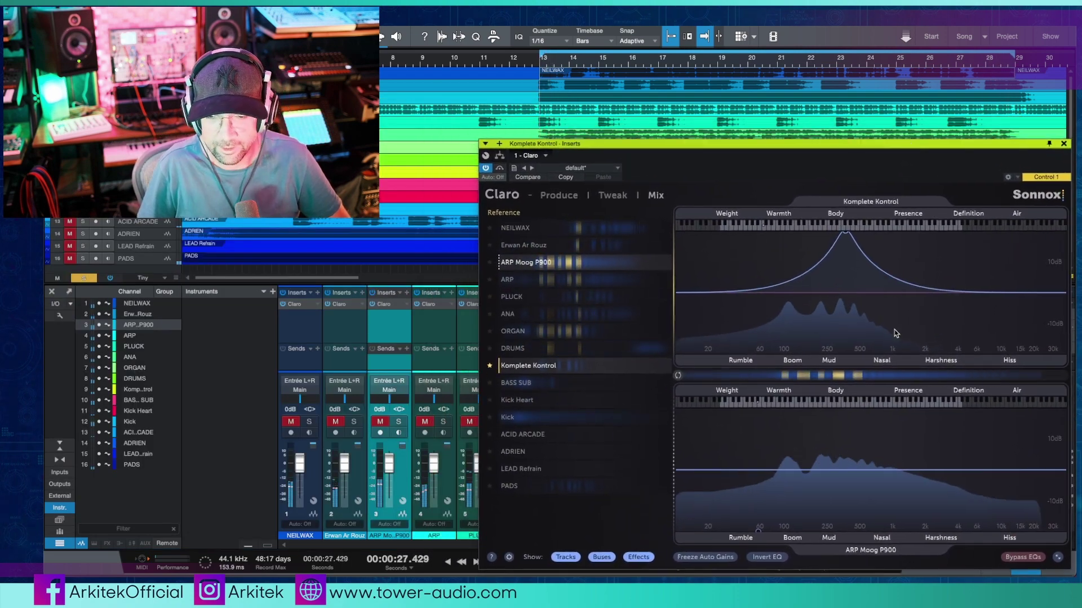
drag(844, 233, 839, 298)
right_click(841, 298)
click(854, 327)
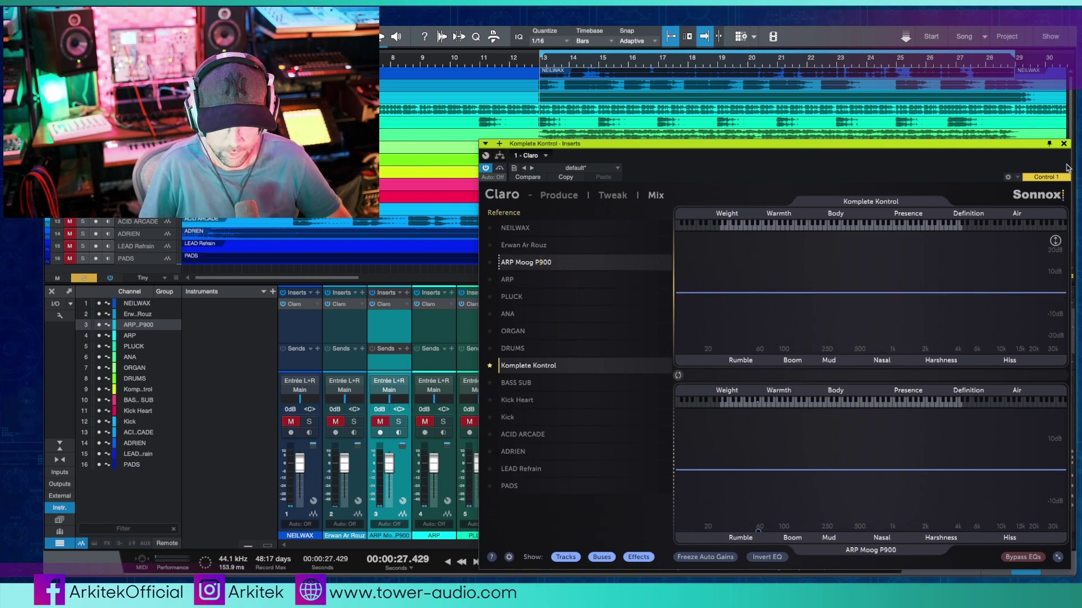
click(1064, 144)
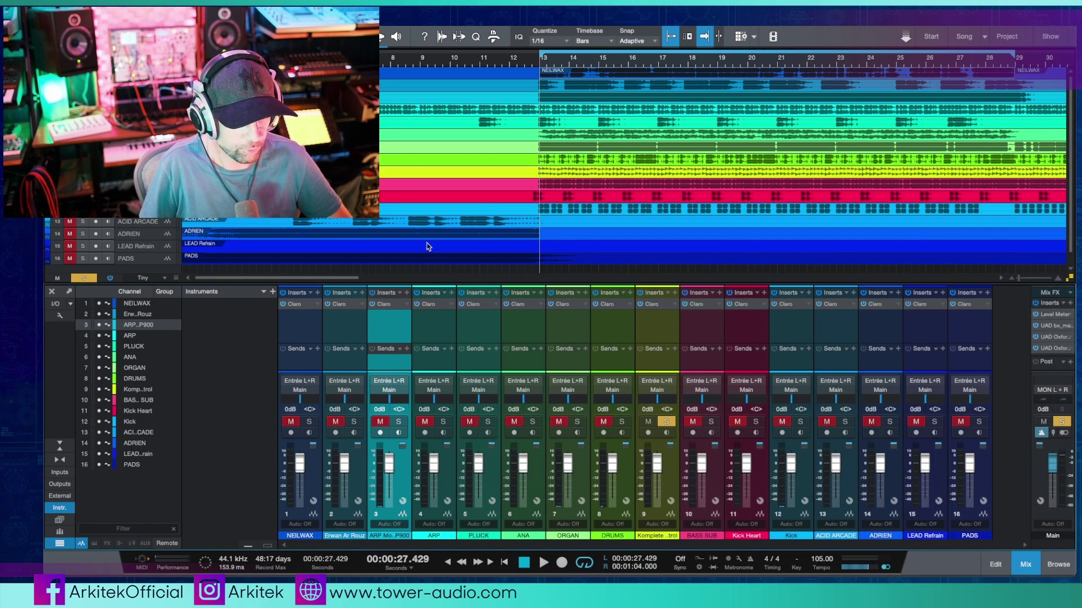
Step: Reopen Claro on ARP Moog P900 and load the ARP track into the second EQ display
click(390, 538)
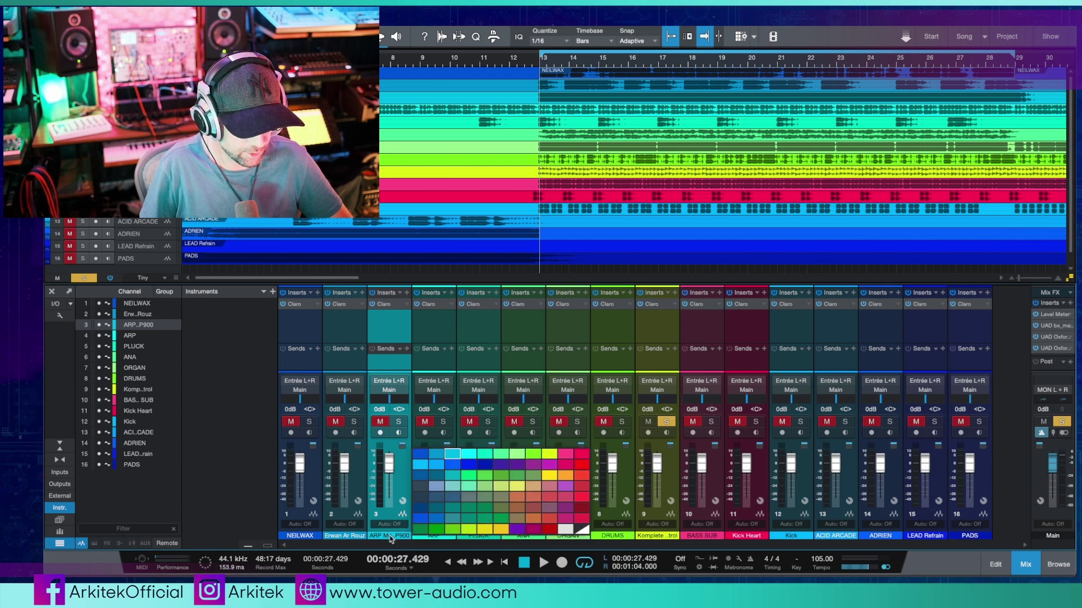
click(387, 306)
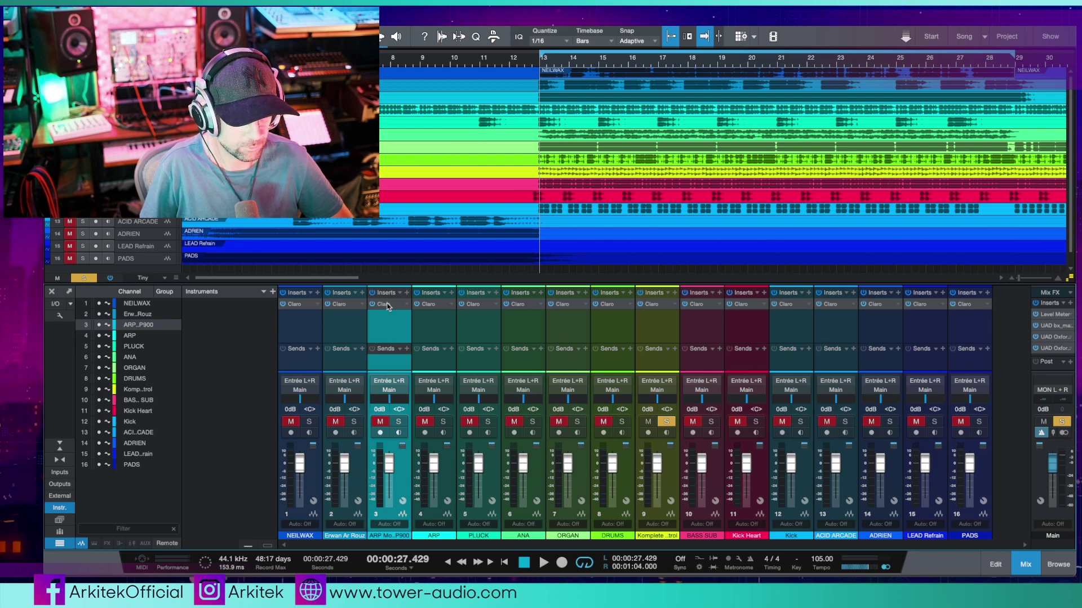
click(387, 305)
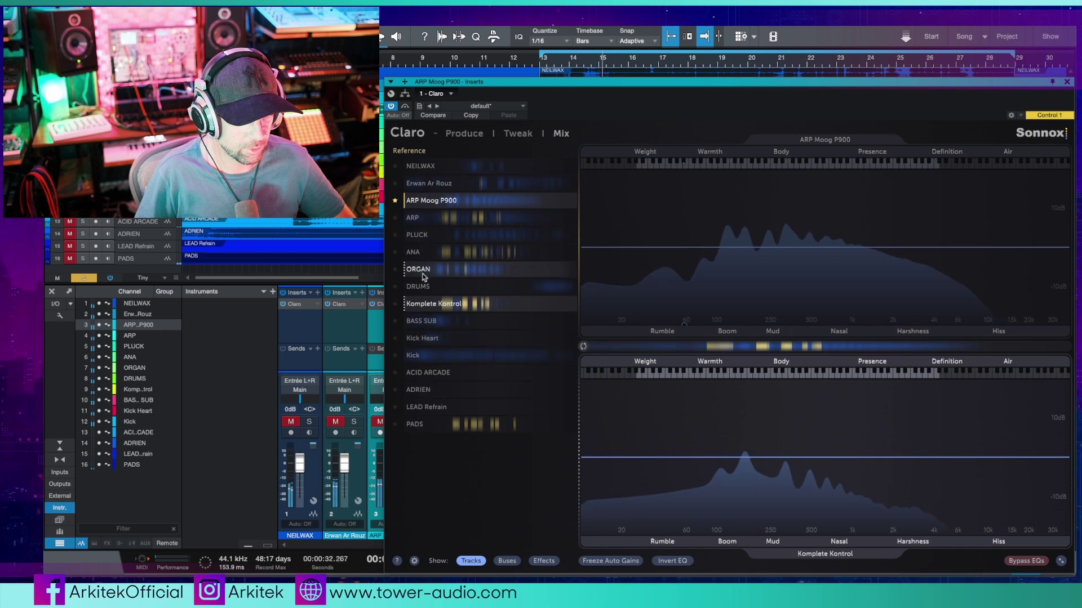
drag(440, 218, 719, 476)
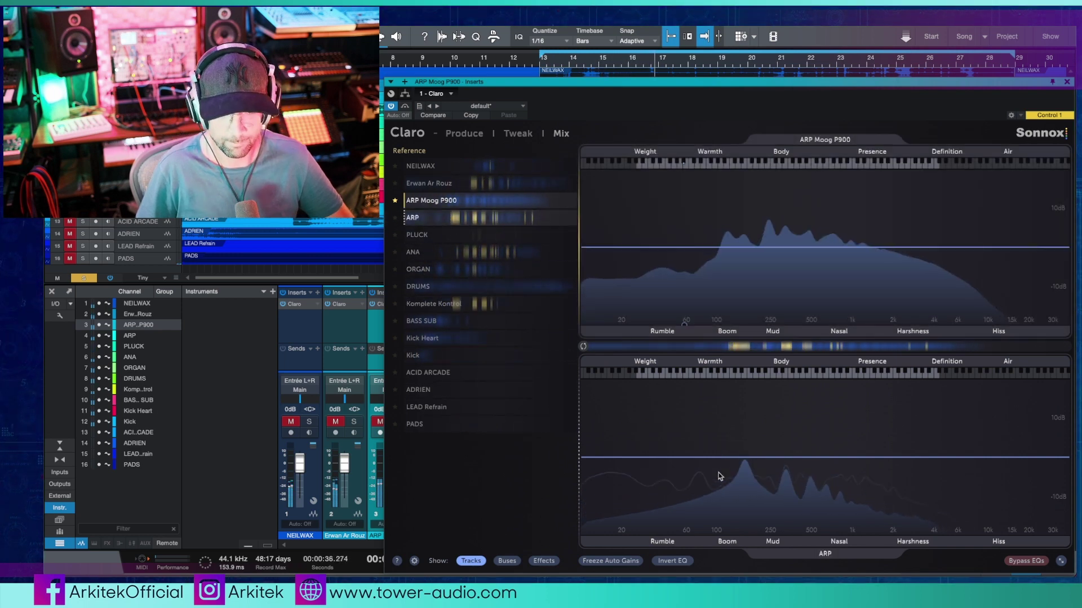
key(Escape)
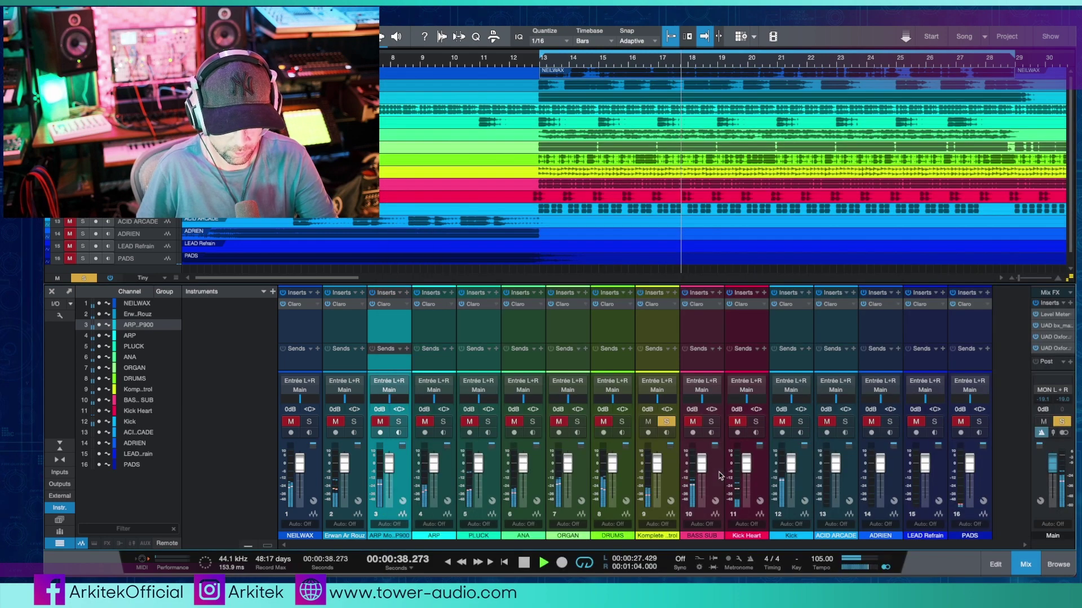
Step: Unsolo Komplete Kontrol and solo ARP together with ARP Moog P900
click(666, 421)
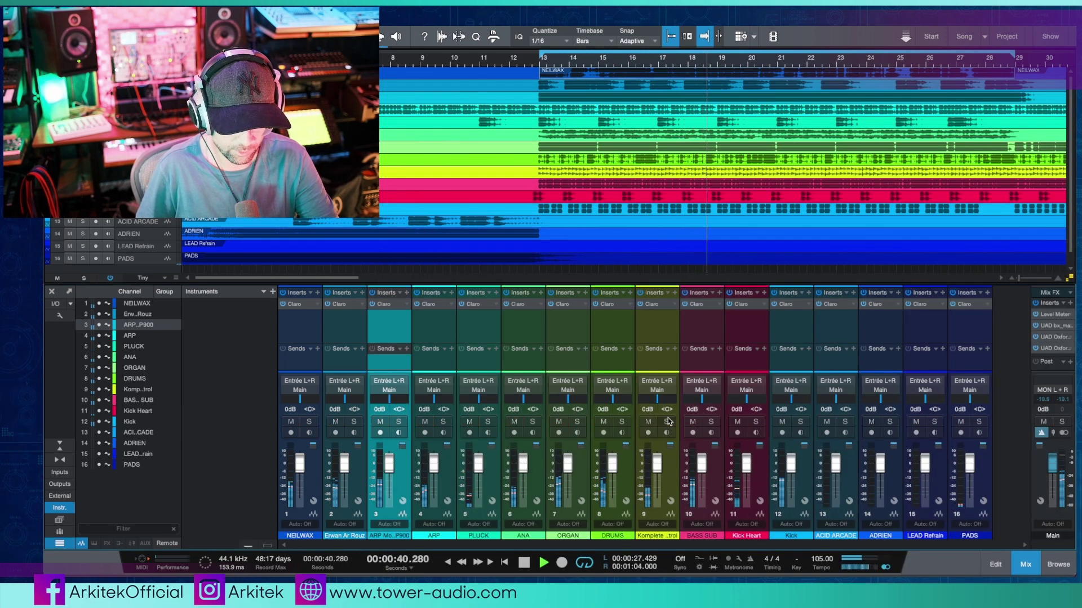
click(444, 422)
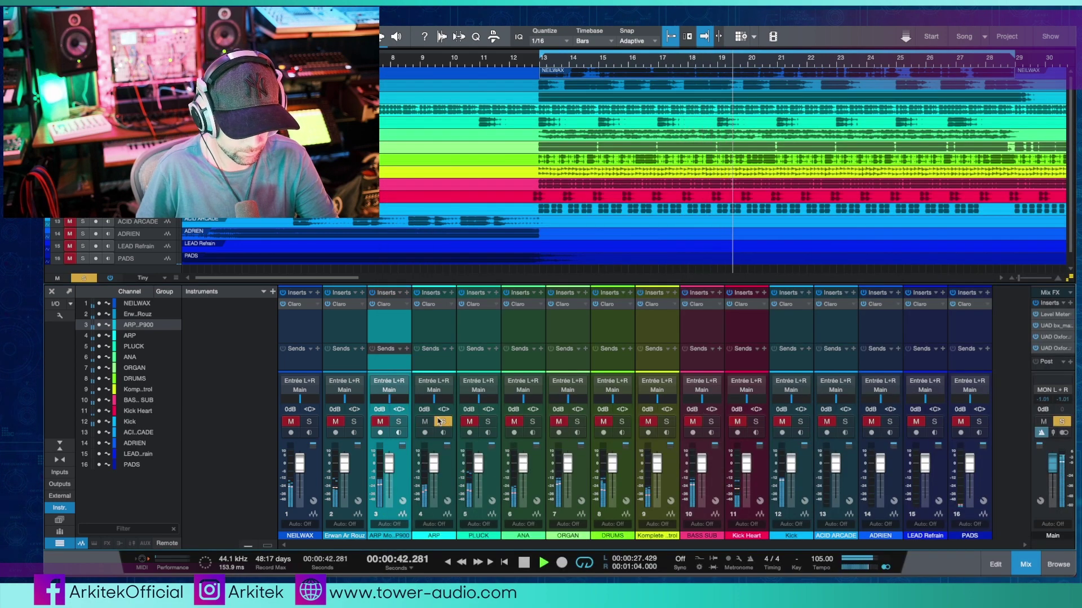
click(399, 422)
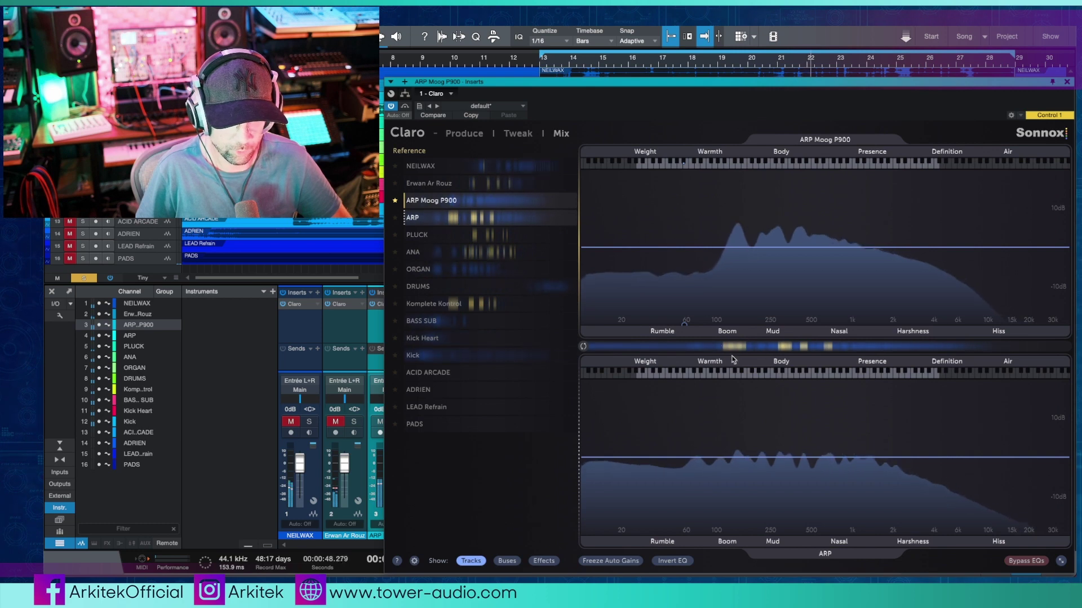
Step: Cut ARP about 8.6 dB near 129 Hz and, with Invert EQ, 6.5 dB near 429 Hz against an equal ARP Moog P900 boost
drag(729, 457, 732, 491)
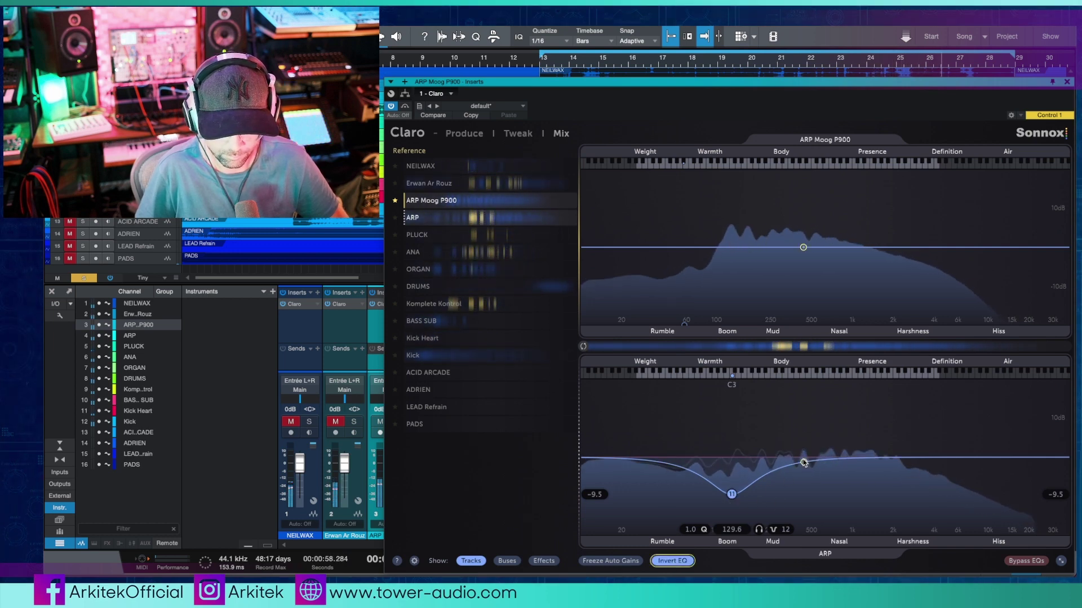
drag(804, 463, 802, 470)
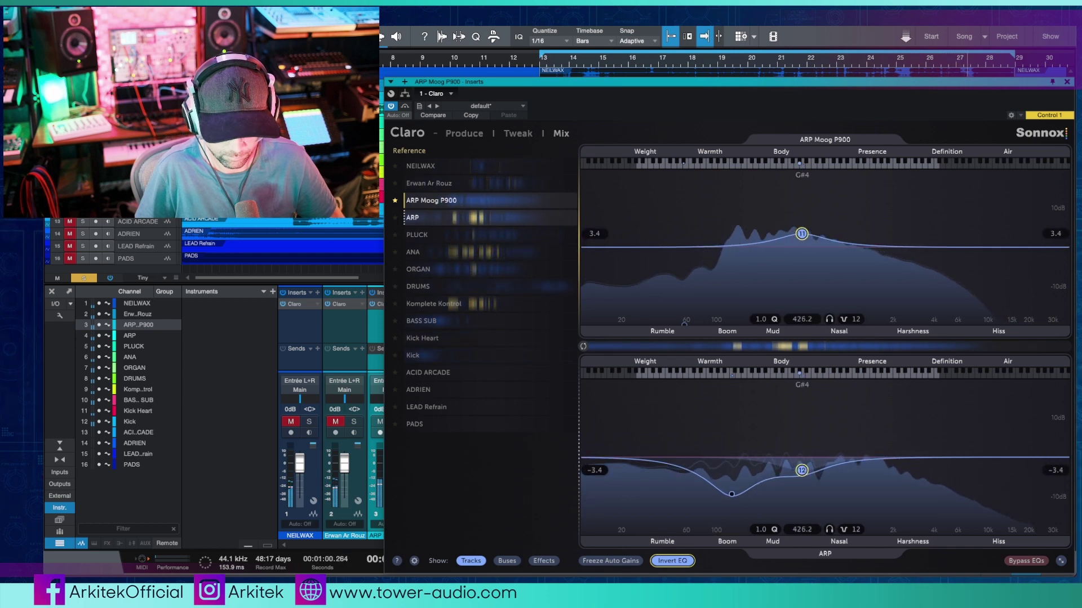
scroll(801, 471, down, 4)
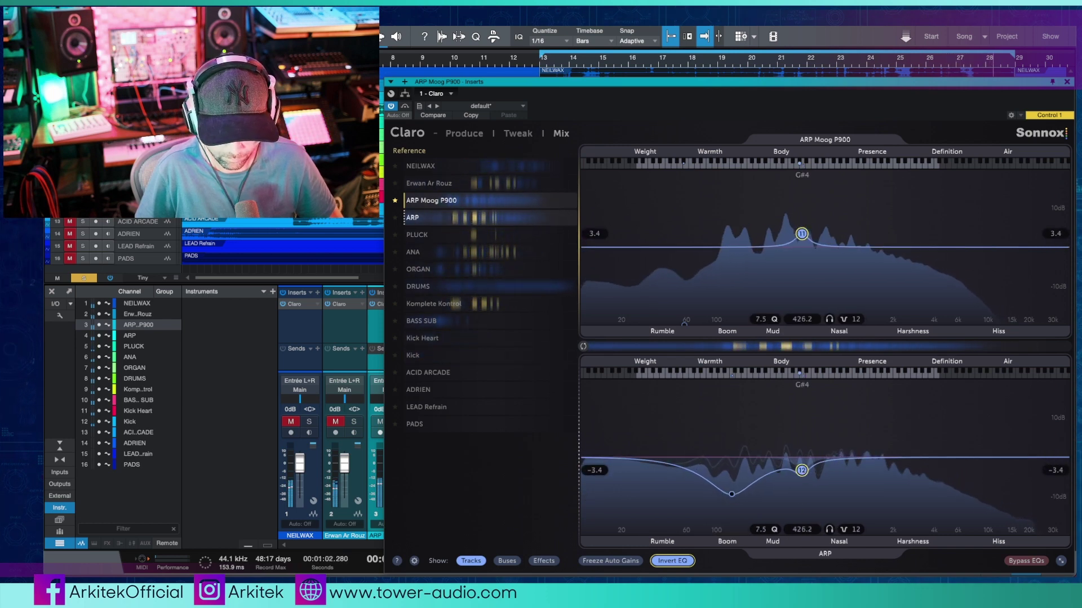
drag(801, 471, 802, 483)
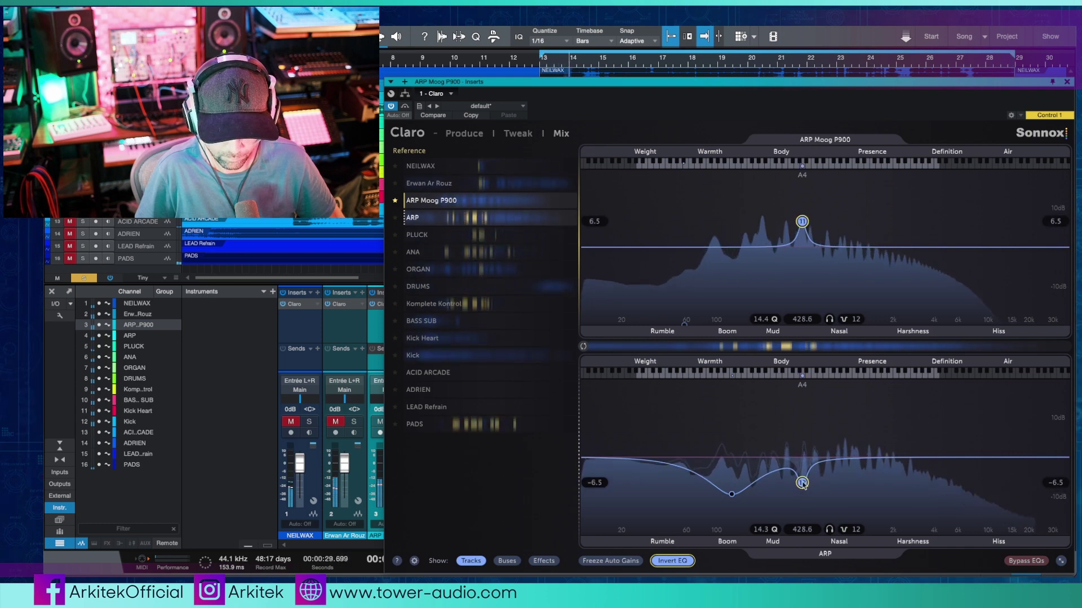
drag(732, 494, 731, 491)
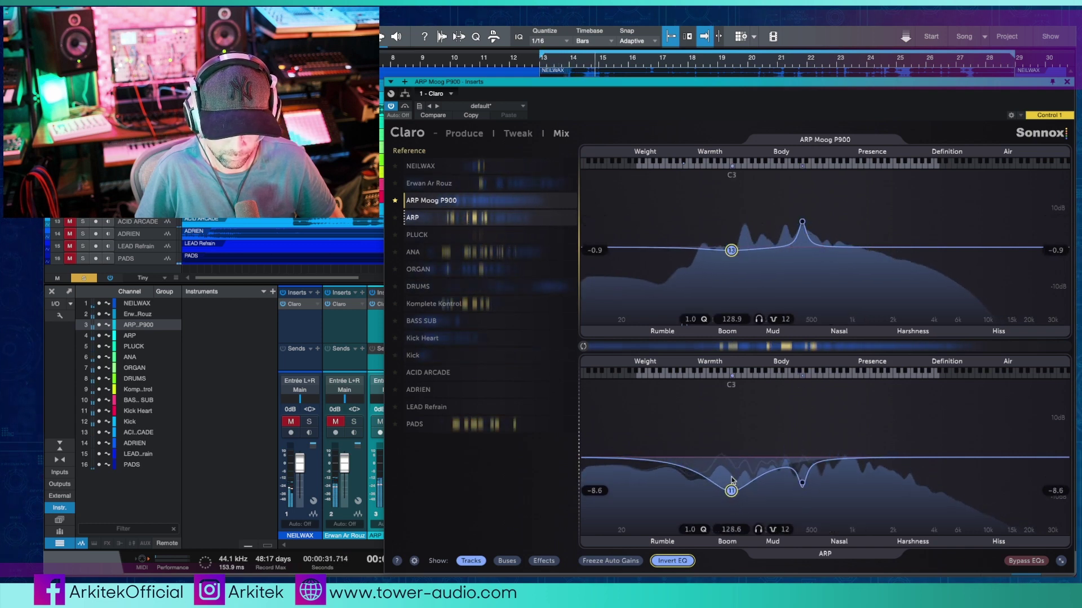
Step: With Invert EQ, shelve ARP Moog P900 up 4.2 dB at 2536 Hz against a 4.3 dB ARP cut, and high-pass ARP Moog P900 at 89.7 Hz, slope 24
drag(1014, 248, 907, 230)
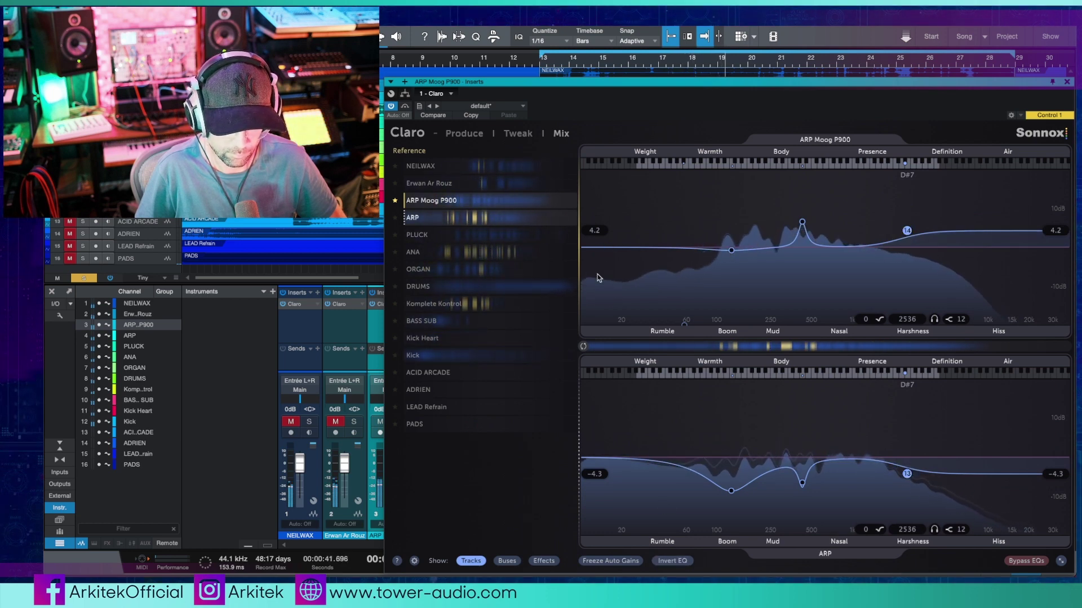
drag(597, 249, 693, 228)
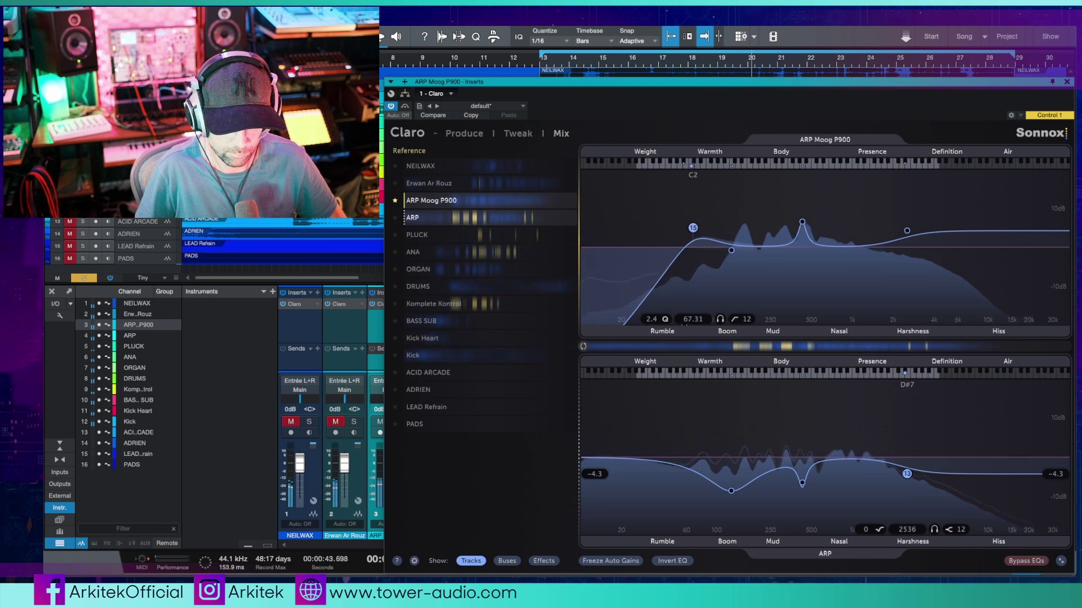
drag(740, 318, 741, 280)
key(space)
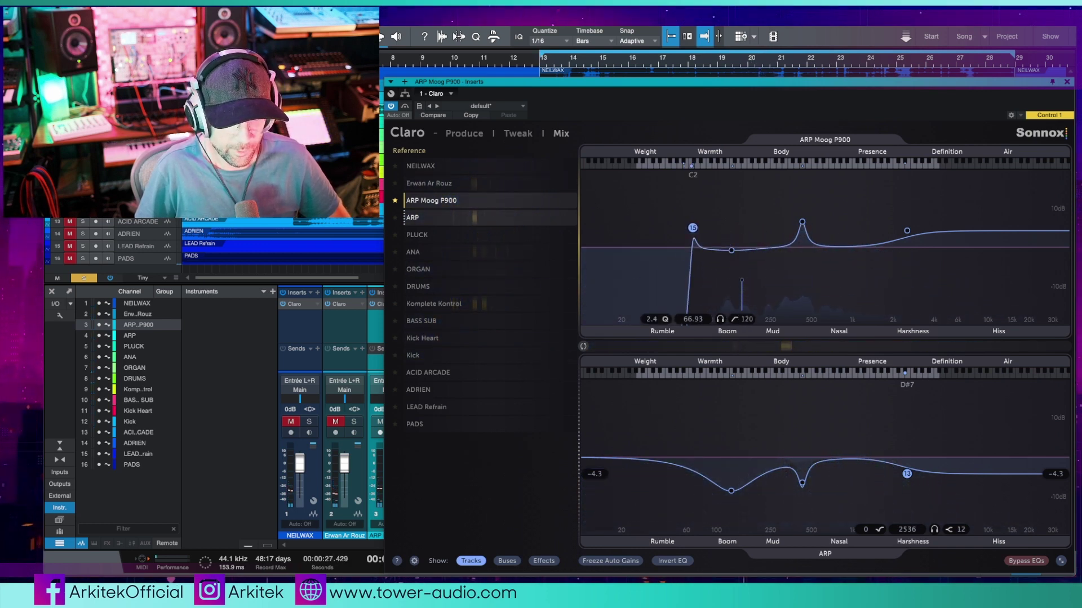
mouse_move(741, 291)
mouse_down()
mouse_move(742, 310)
mouse_move(741, 280)
mouse_move(742, 307)
mouse_move(741, 292)
mouse_up()
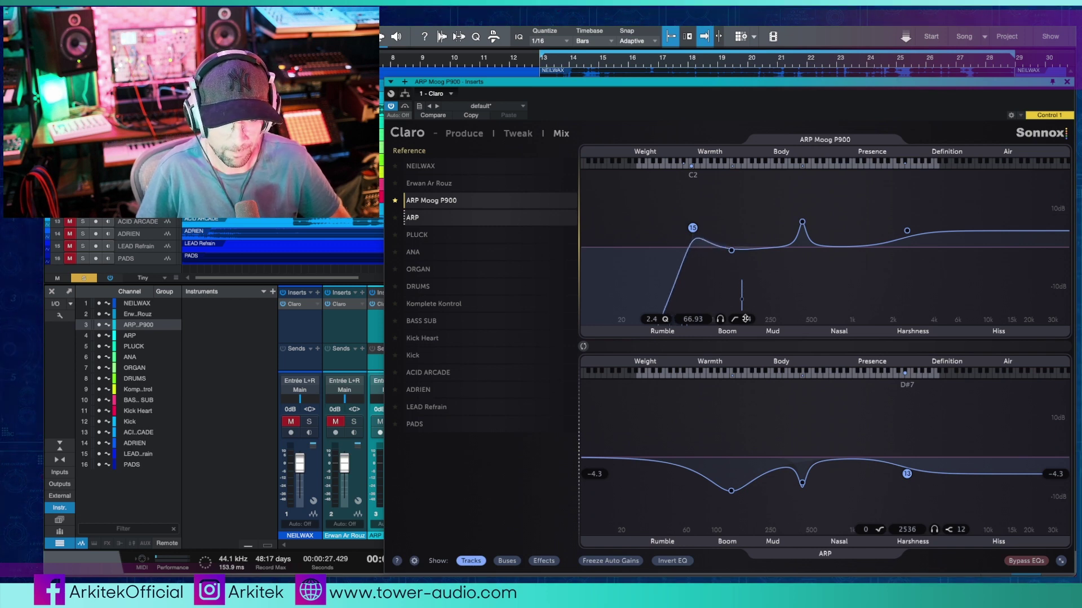
key(space)
mouse_move(692, 228)
mouse_down()
mouse_move(870, 231)
mouse_move(710, 229)
mouse_up()
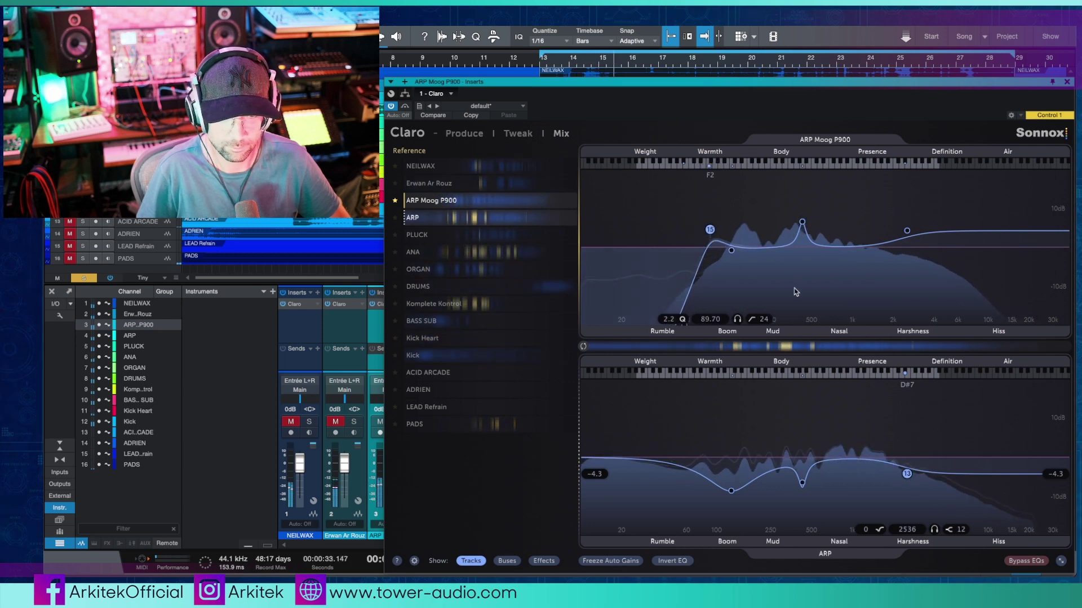
Step: Move ARP's narrow cut to about 598 Hz at −2.9 dB and ARP Moog P900's narrow boost to 408.6 Hz at 3 dB, independently
drag(803, 483, 797, 485)
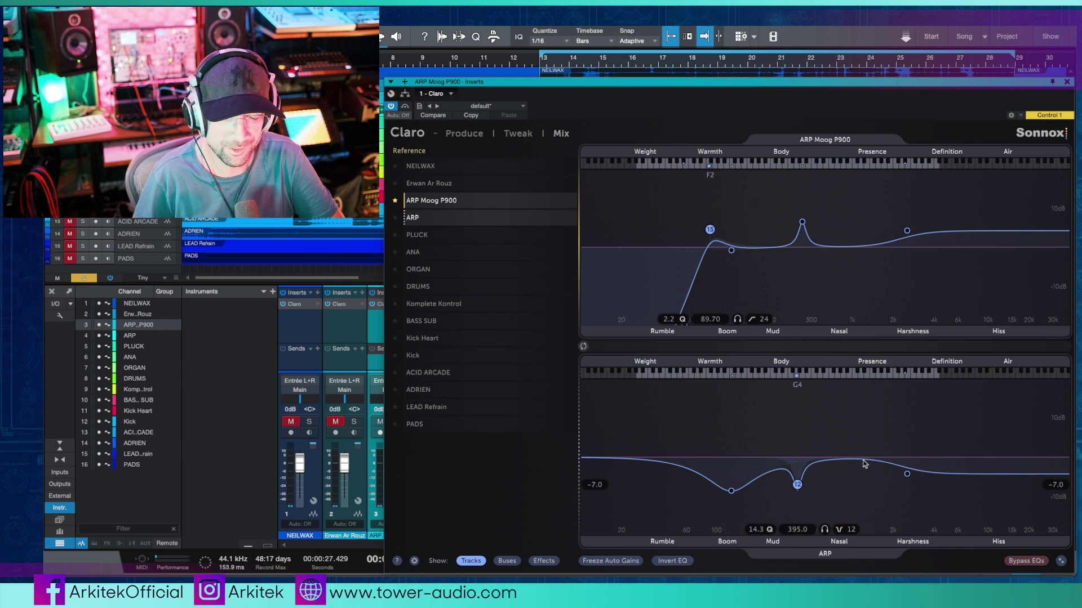
drag(799, 485, 823, 466)
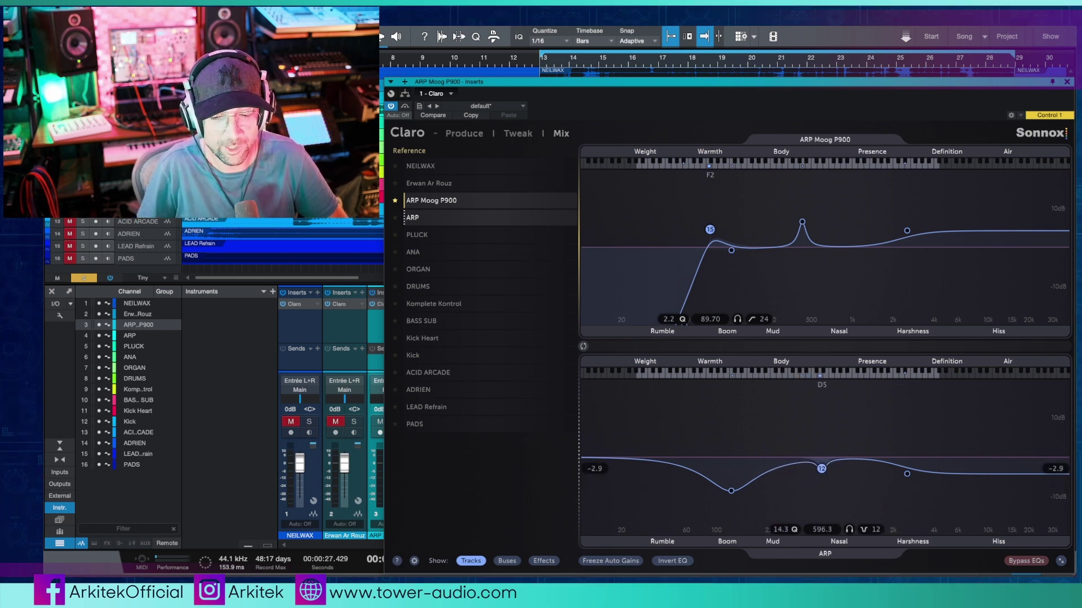
drag(804, 224, 799, 235)
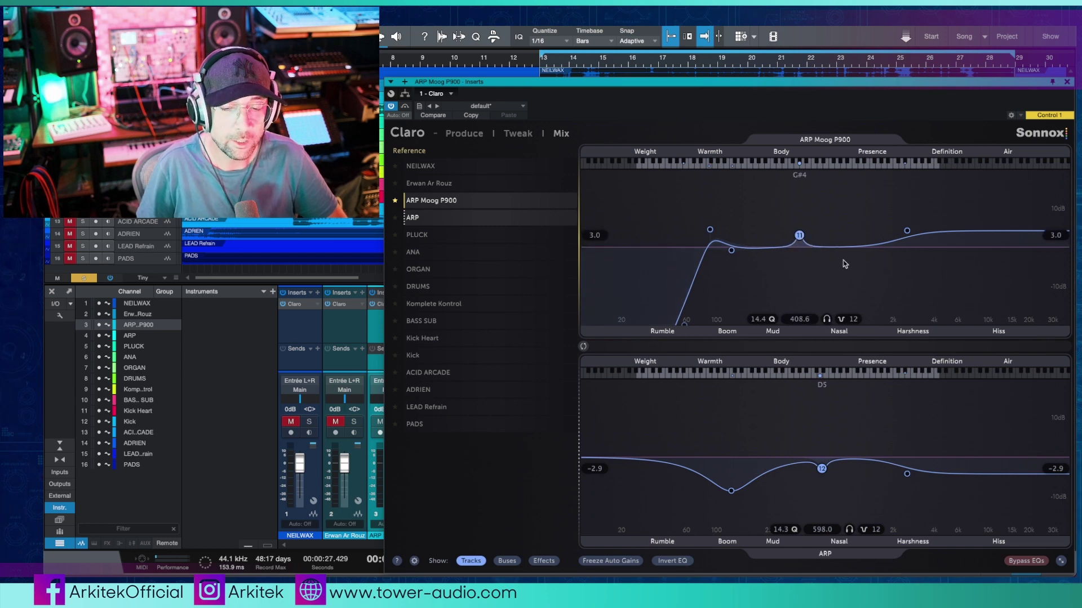
Step: With Invert EQ, cut ARP 9.9 dB near 562 Hz against a 7 dB ARP Moog P900 boost, setting both bands' Q to 19.8
drag(828, 466, 826, 494)
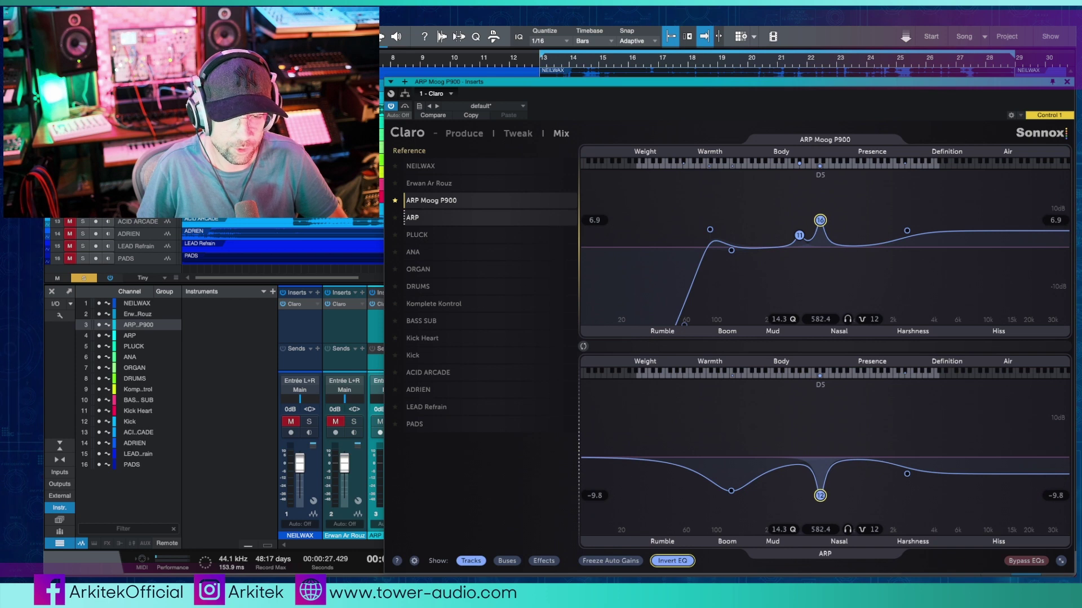
scroll(820, 496, down, 3)
scroll(820, 496, up, 5)
scroll(820, 496, down, 10)
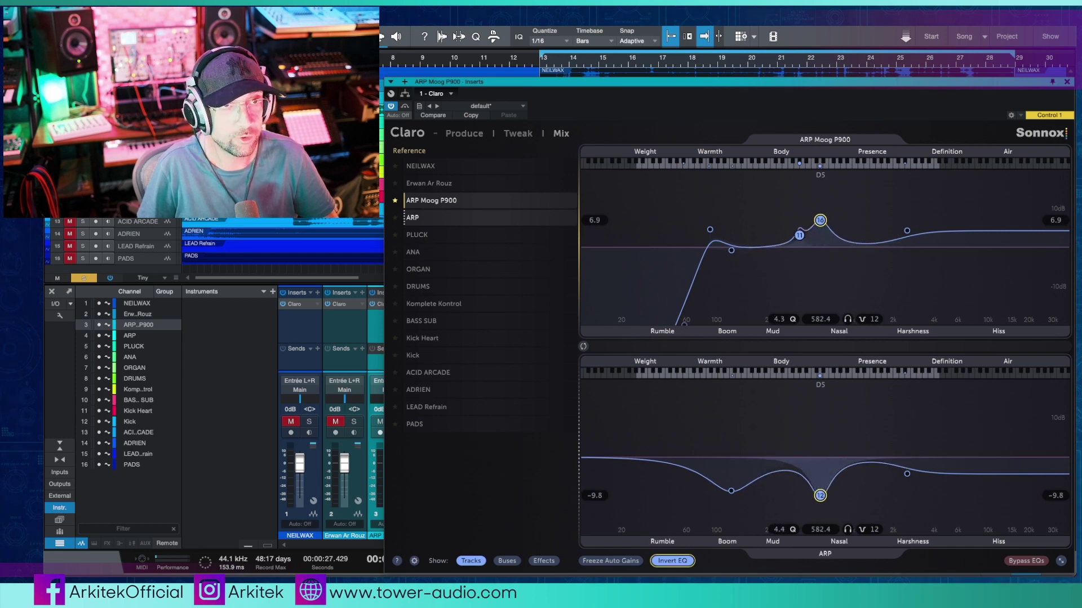
scroll(821, 496, up, 10)
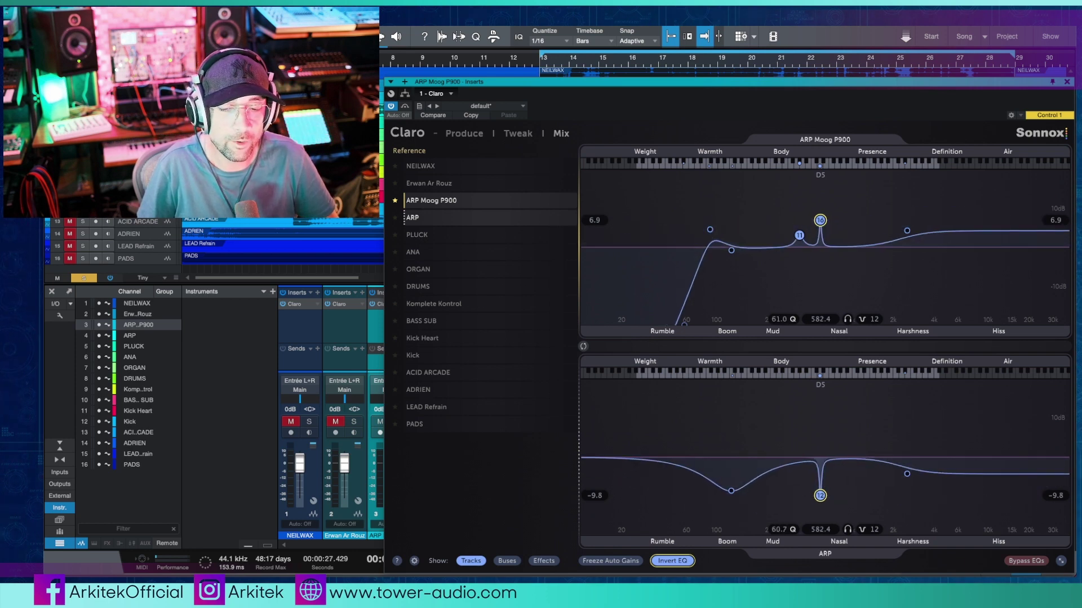
scroll(820, 496, down, 1)
drag(821, 496, 818, 496)
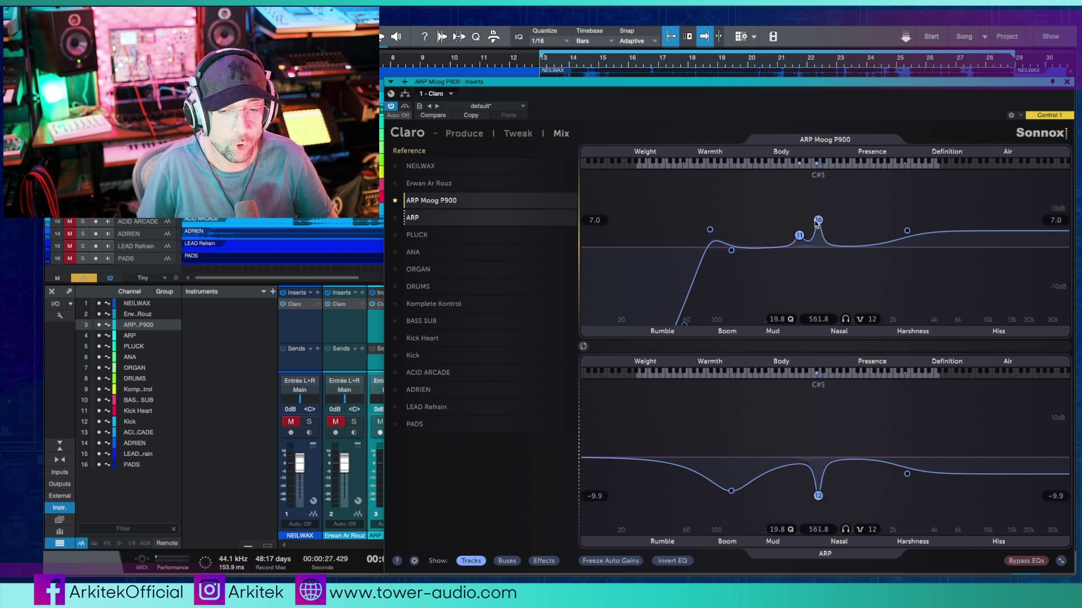
Step: Vary only the Q of ARP Moog P900's 562 Hz boost between wide and narrow, ending with a wide bell
scroll(818, 220, down, 10)
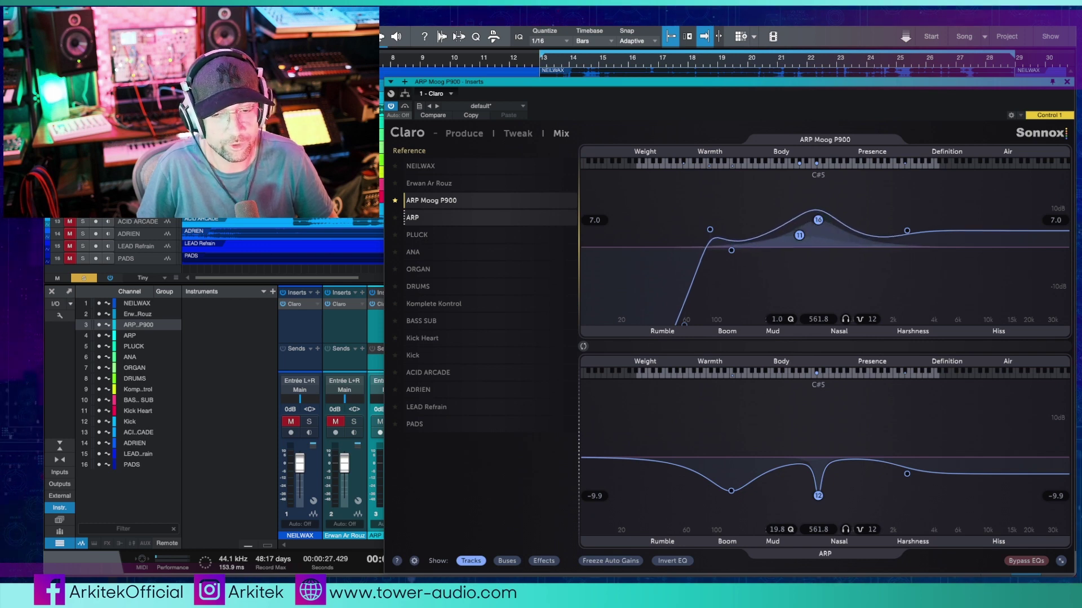
scroll(818, 220, up, 15)
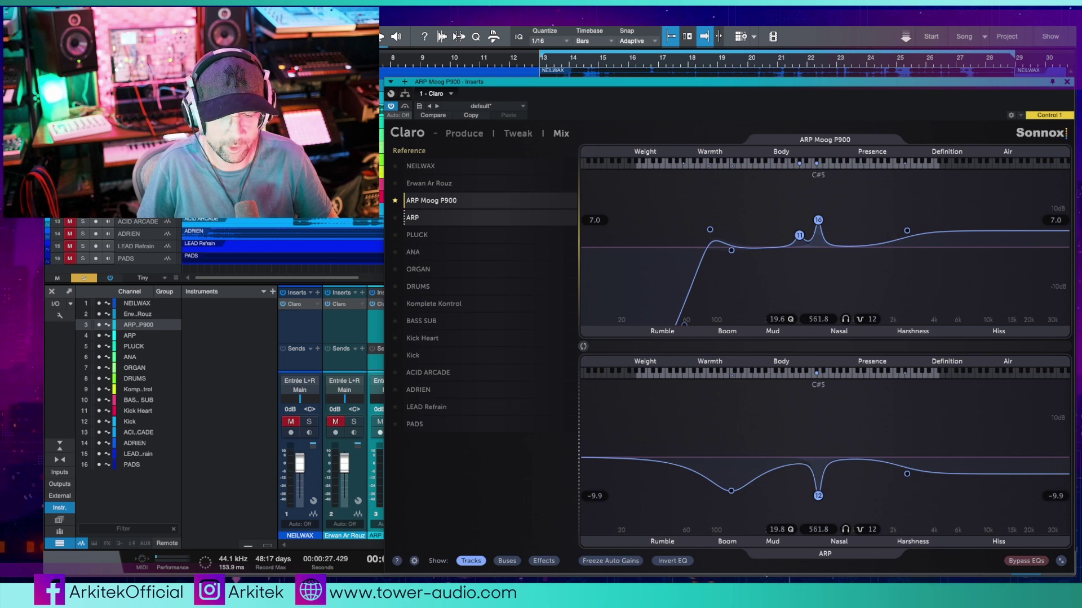
scroll(818, 220, down, 8)
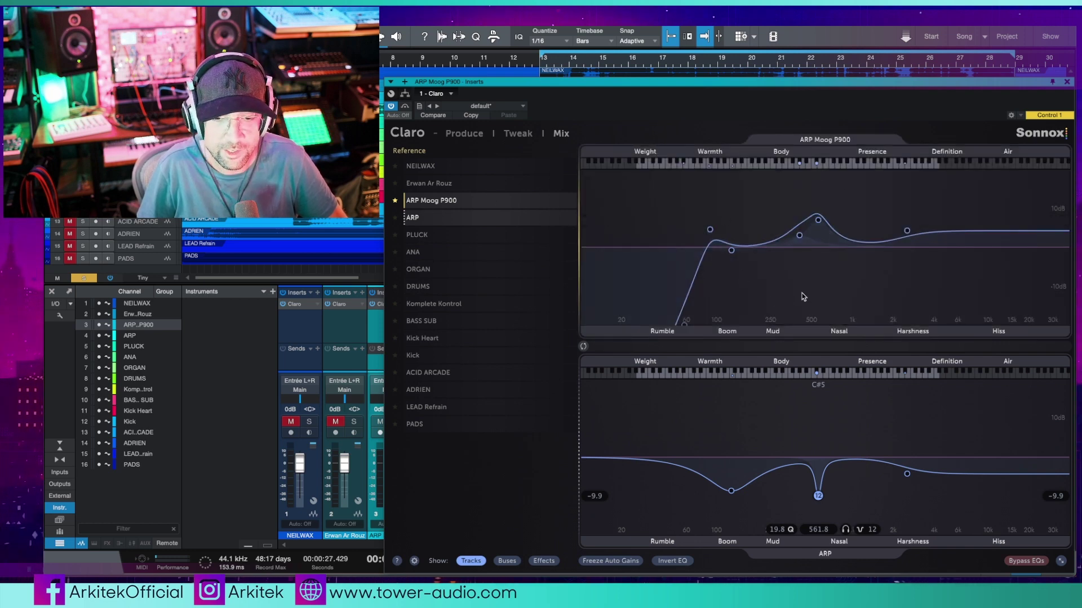
Step: Delete all EQ bands from ARP Moog P900
drag(664, 185, 951, 295)
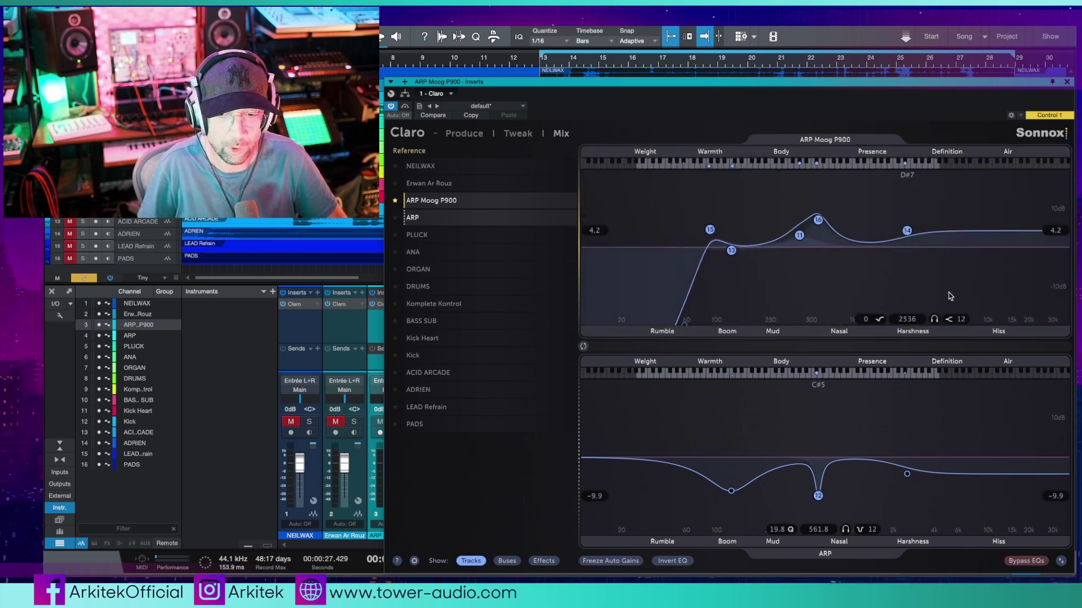
drag(700, 212, 979, 308)
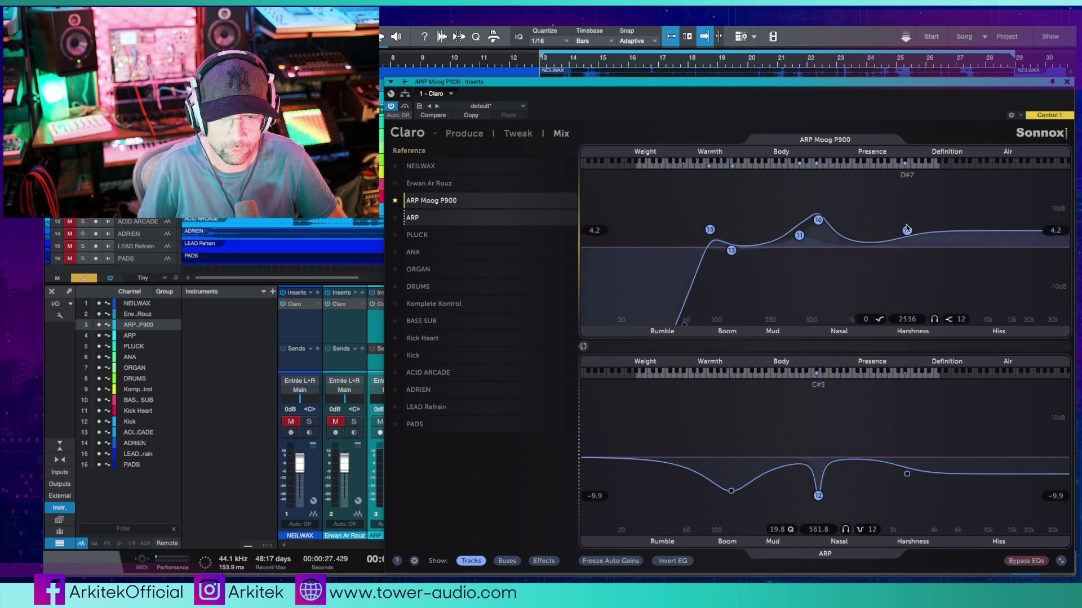
mouse_move(907, 231)
click(922, 262)
Step: On ARP, add a 2.1 dB boost at 5867 Hz and a 29.9 dB low-shelf cut at 178.3 Hz on the pink curve, plus a low blue-curve boost
drag(649, 401, 957, 512)
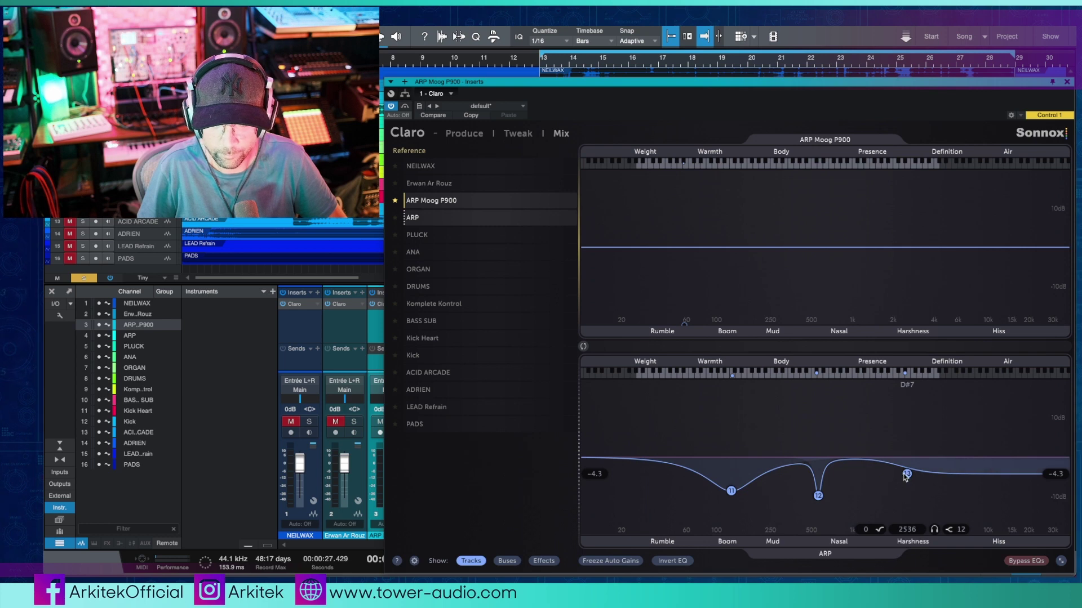
mouse_move(913, 499)
mouse_move(945, 461)
mouse_down()
mouse_move(941, 410)
mouse_move(964, 433)
mouse_move(947, 435)
mouse_move(960, 449)
mouse_up()
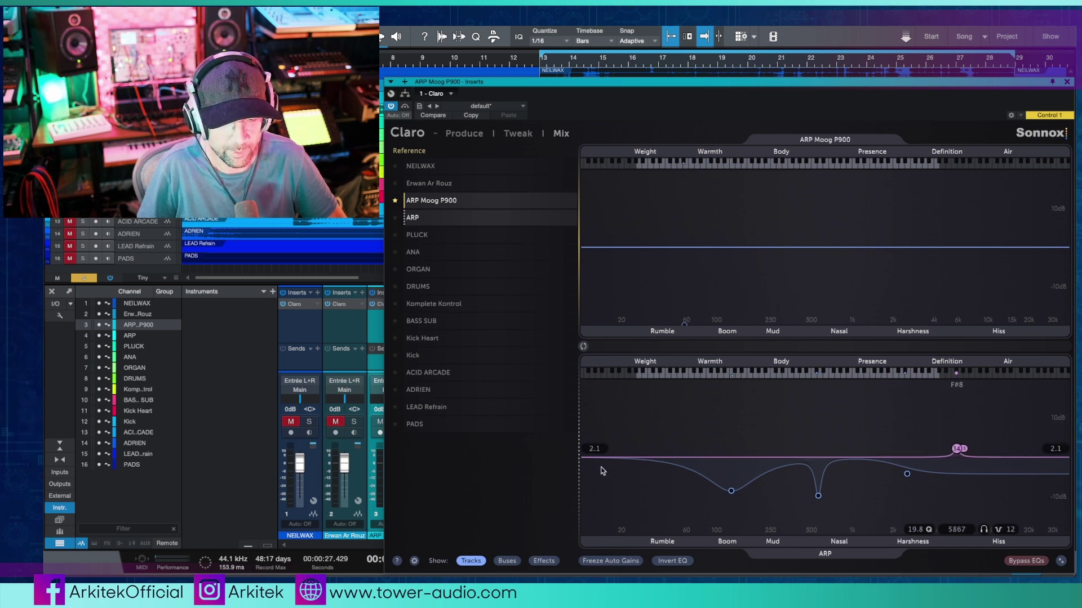
drag(598, 460, 750, 516)
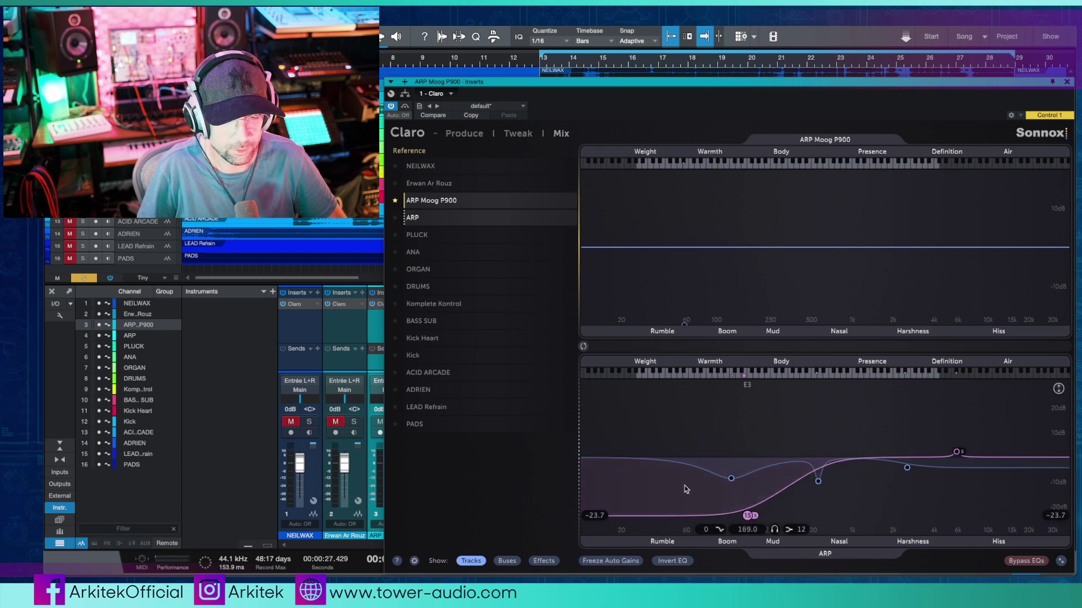
drag(655, 462, 697, 437)
drag(748, 516, 752, 515)
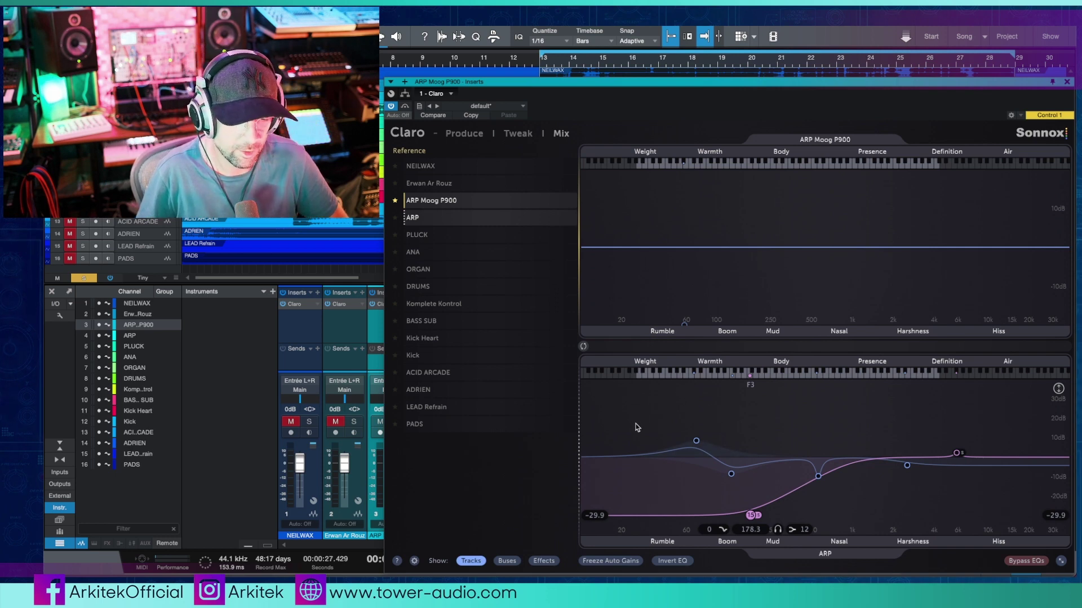
Step: Delete all EQ bands on both curves from ARP
drag(652, 404, 1014, 521)
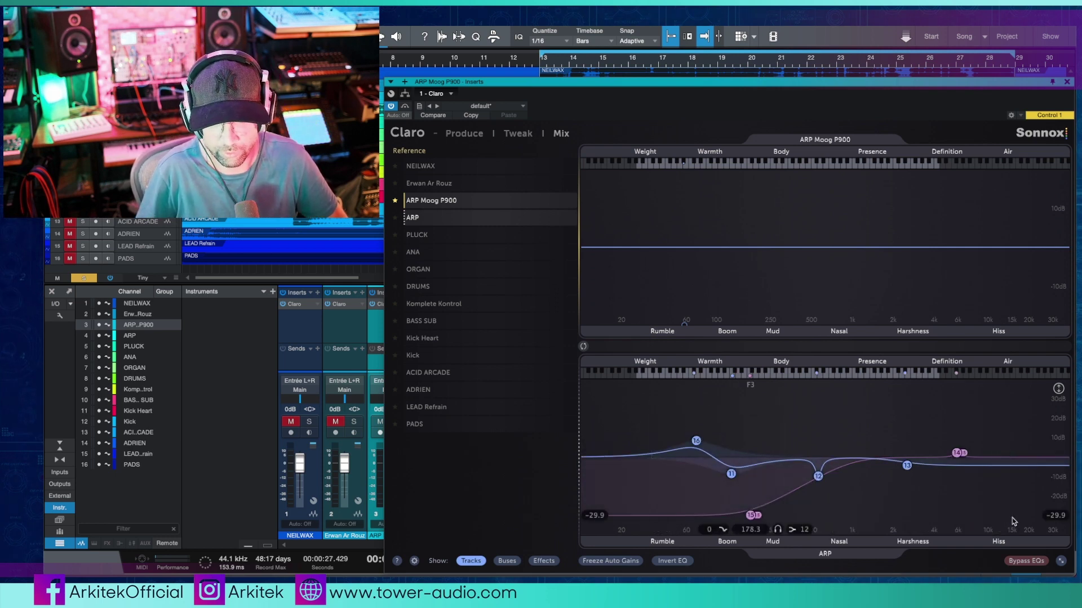
click(958, 453)
click(973, 488)
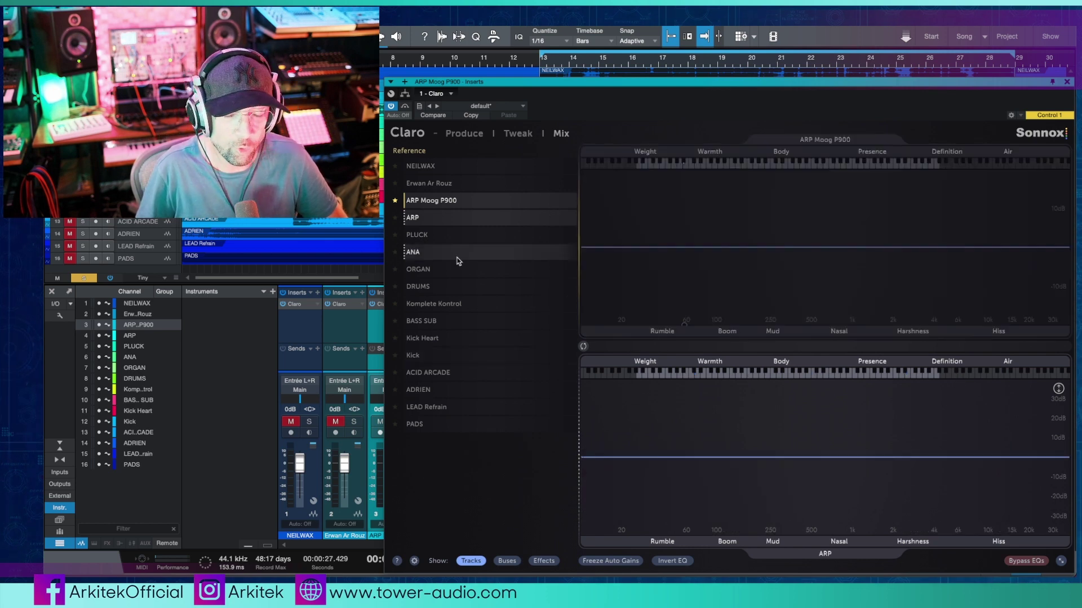
Step: Play back the soloed tracks briefly, close Claro, and unsolo ARP and ARP Moog P900
key(space)
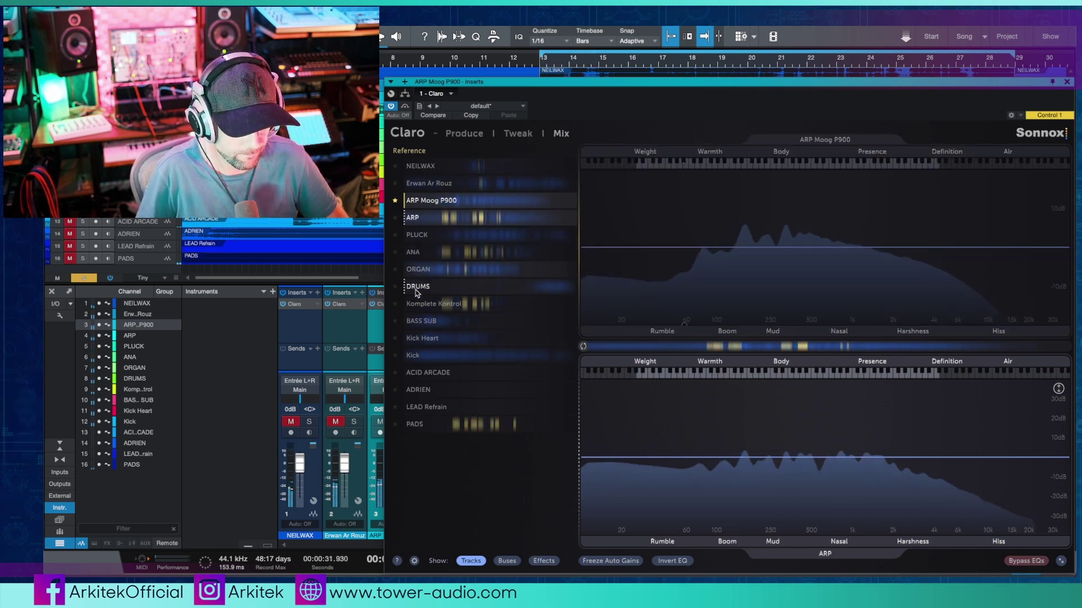
key(space)
key(Escape)
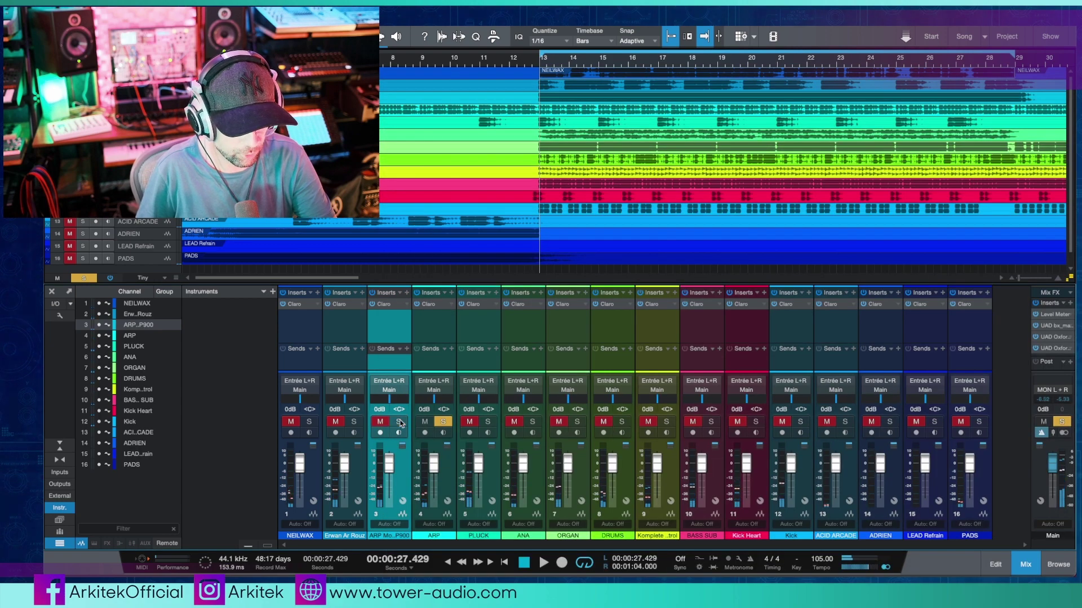
click(444, 423)
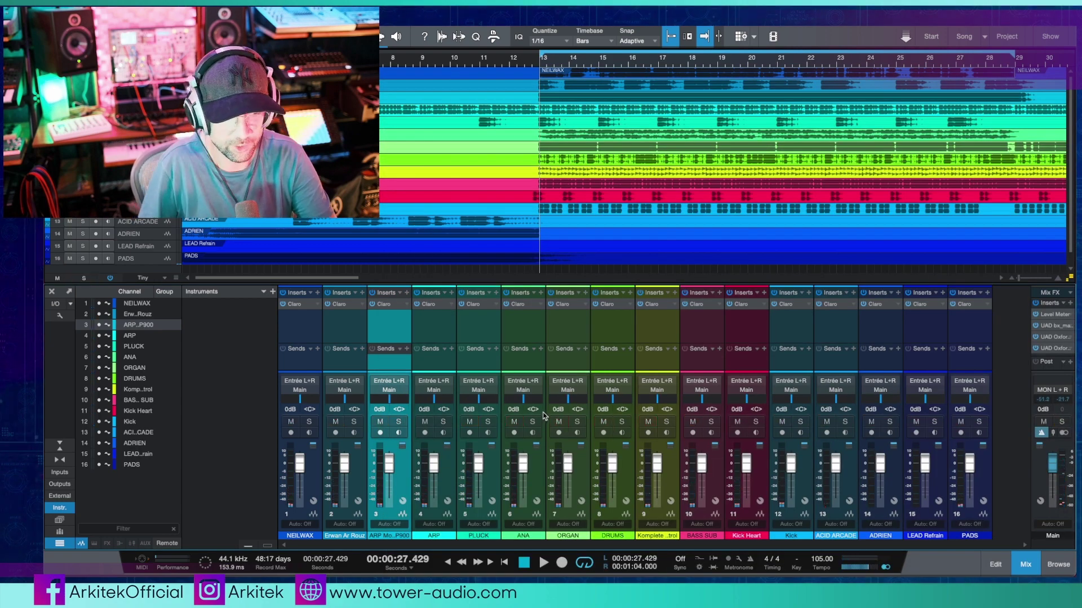
Step: Reopen Claro on ARP Moog P900, start playback, and load Komplete Kontrol as the reference with ORGAN in the second EQ display
key(F11)
key(space)
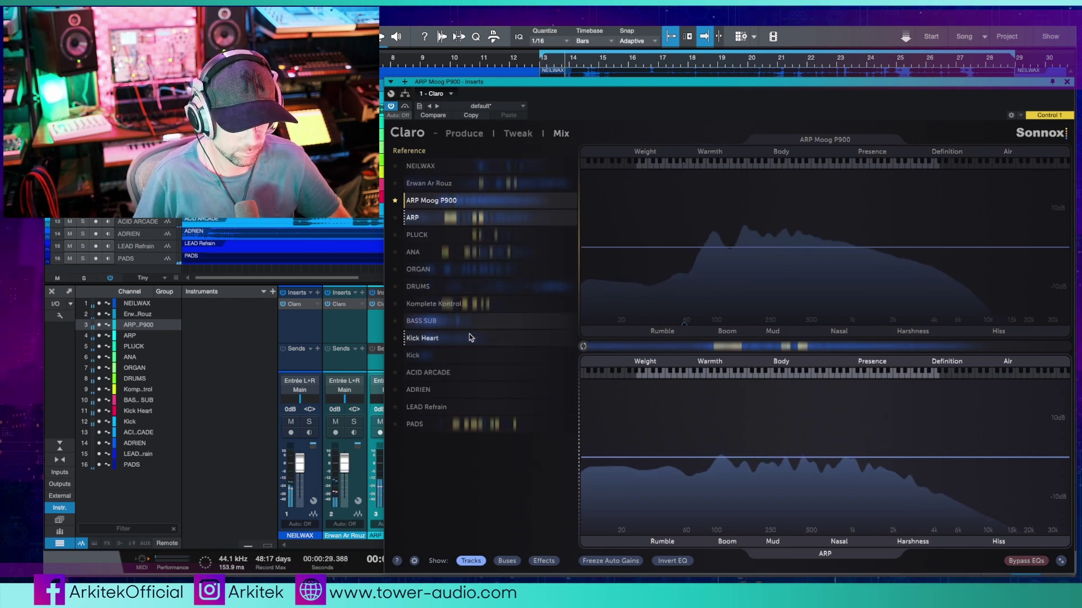
click(461, 305)
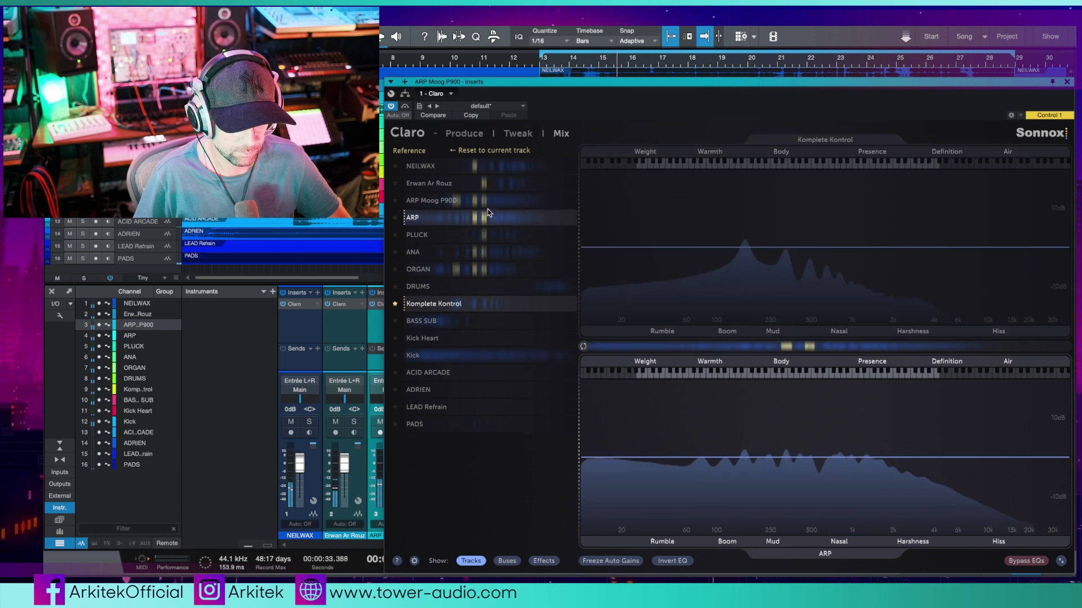
click(418, 269)
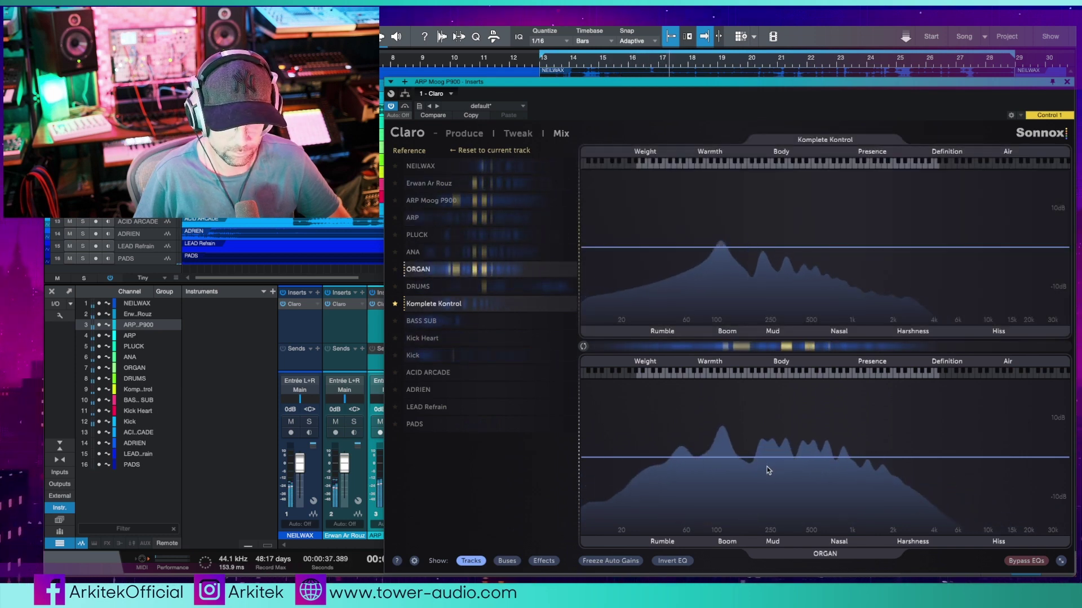
Step: High-pass ORGAN at about 261 Hz with a slope of 72 and a Q of 1.2 while the mix plays
drag(598, 472, 745, 438)
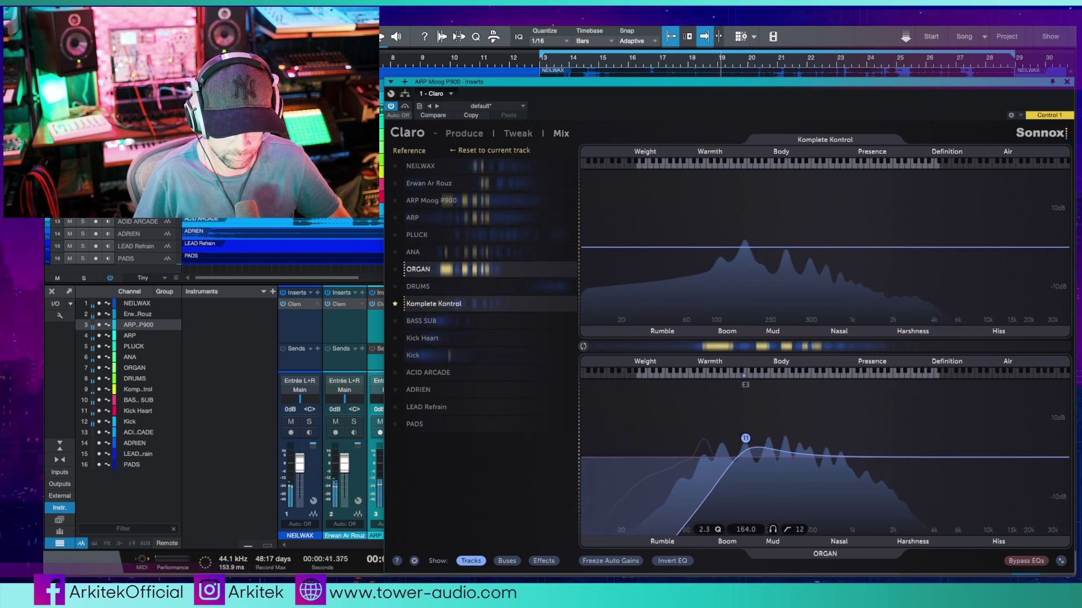
drag(795, 529, 795, 498)
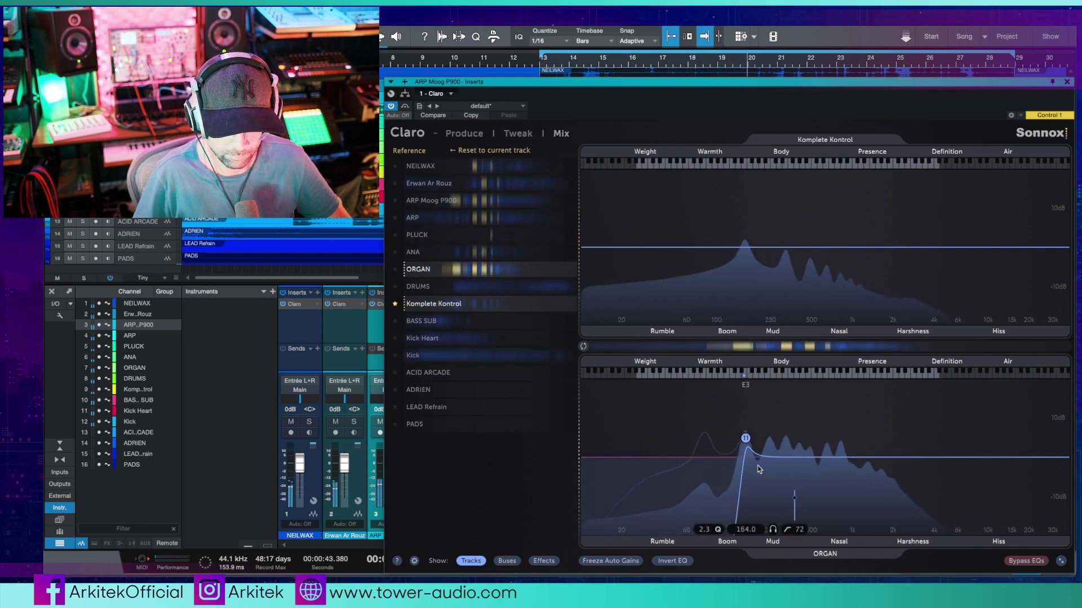
drag(745, 438, 766, 440)
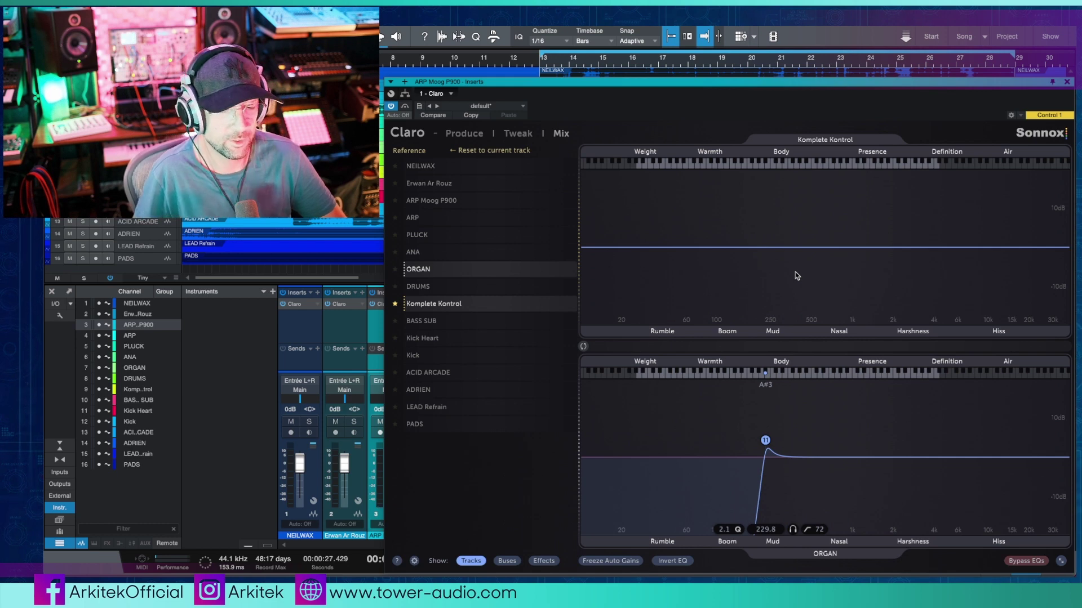
key(space)
mouse_move(765, 441)
mouse_down()
mouse_move(932, 441)
mouse_move(659, 449)
mouse_move(772, 455)
mouse_up()
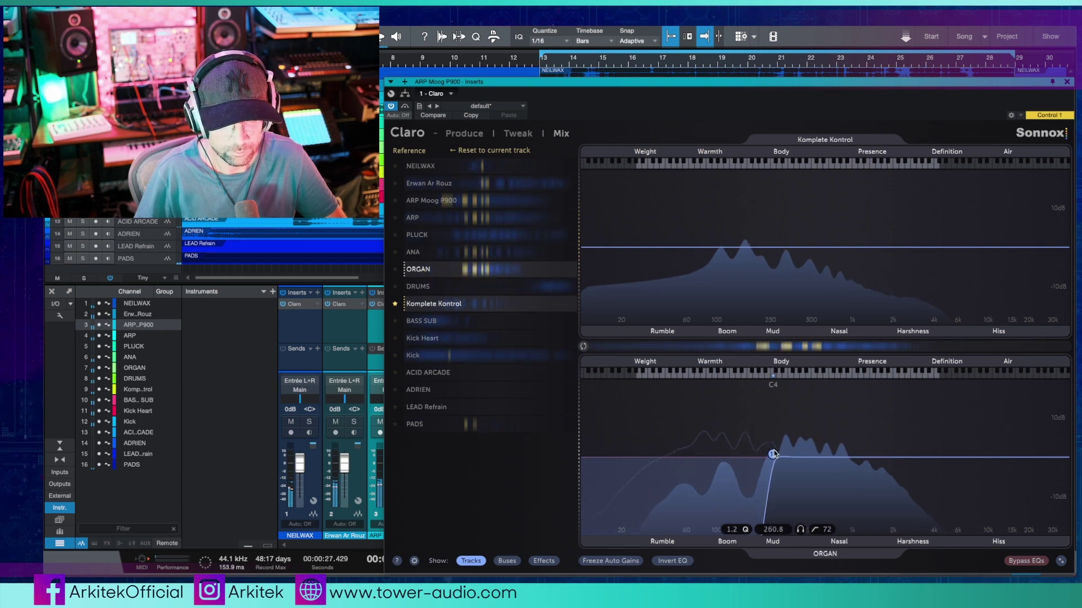
Step: Delete the high-pass band from ORGAN's EQ
right_click(773, 455)
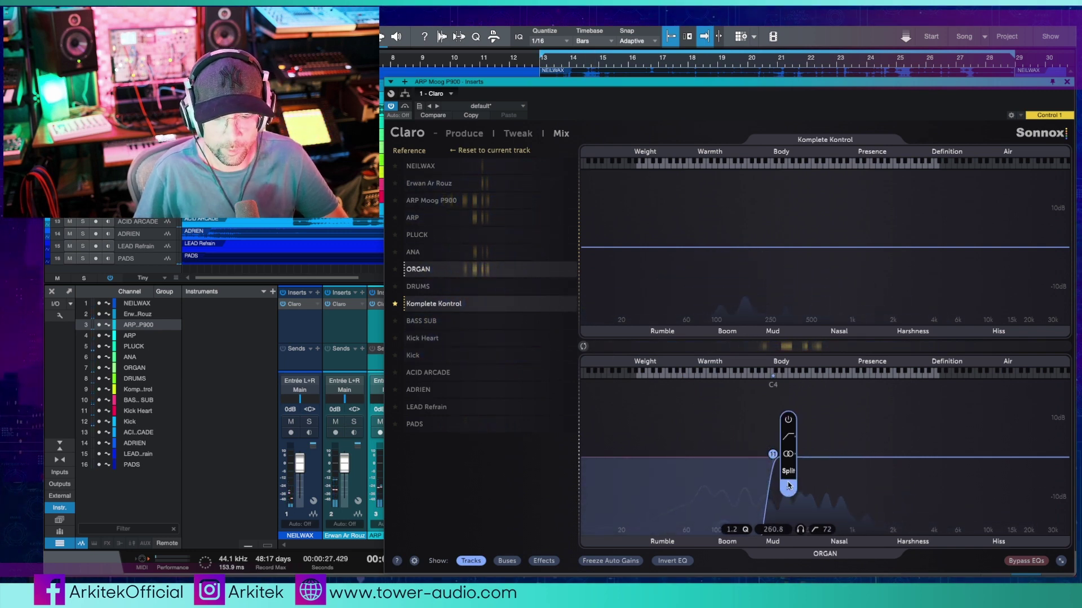
click(788, 490)
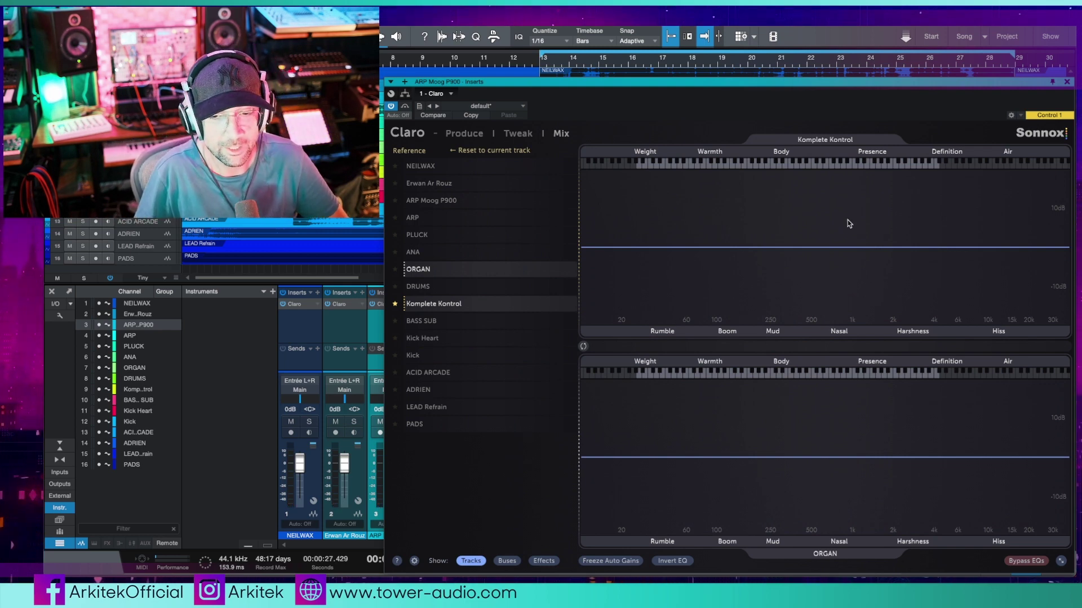
Step: Switch Claro on ARP Moog P900 to the Produce view, place its window over the mixer, and solo that track
click(1066, 82)
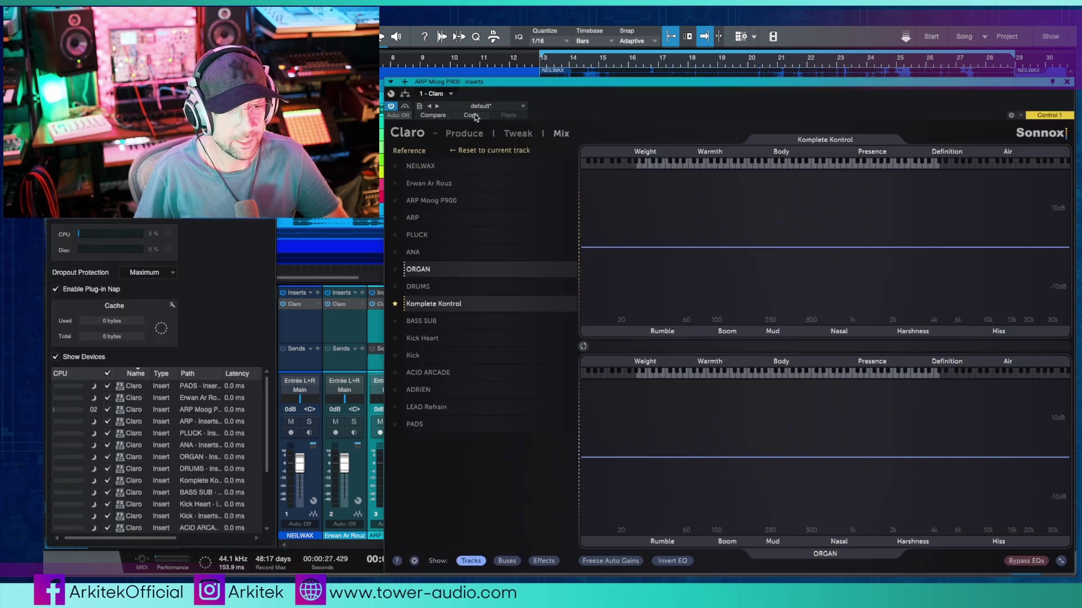
click(472, 137)
drag(601, 90, 765, 214)
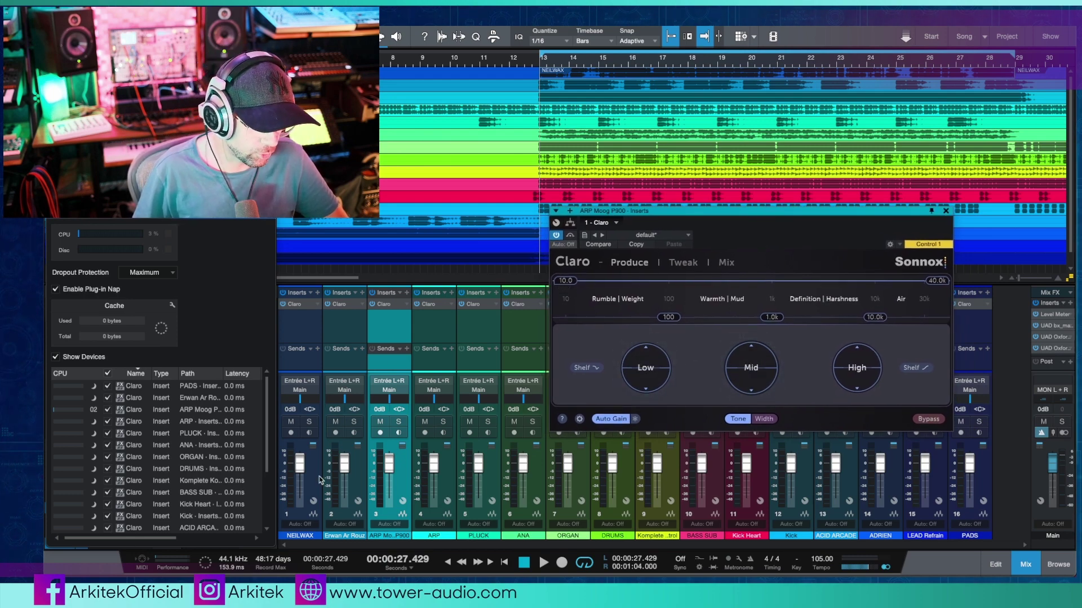
click(399, 422)
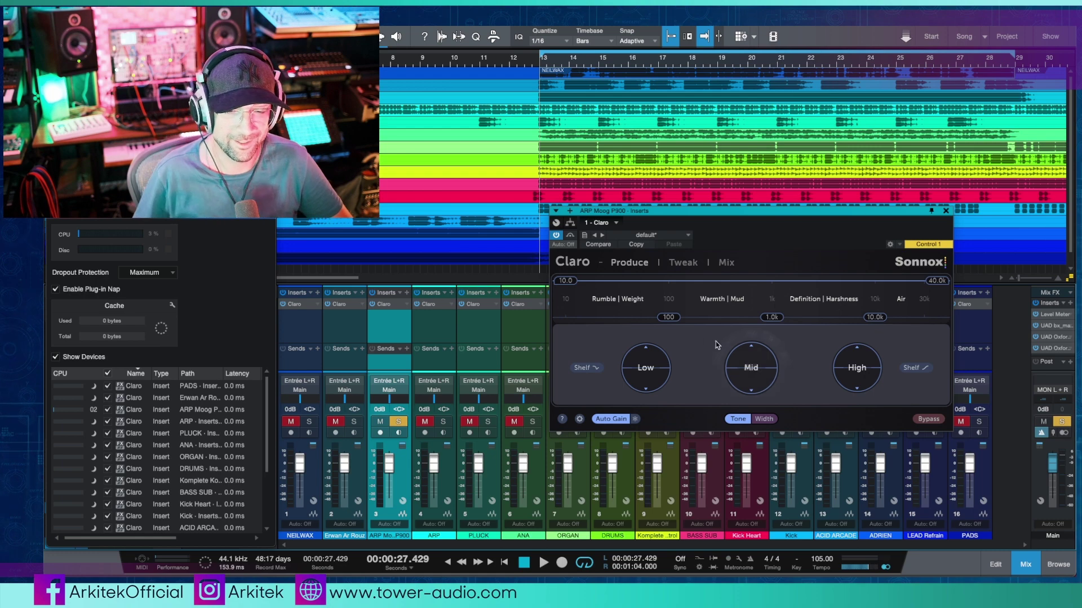
Step: Try boosting the Mid tone and cutting it to -40 during playback, and reset it to zero
drag(646, 368, 646, 369)
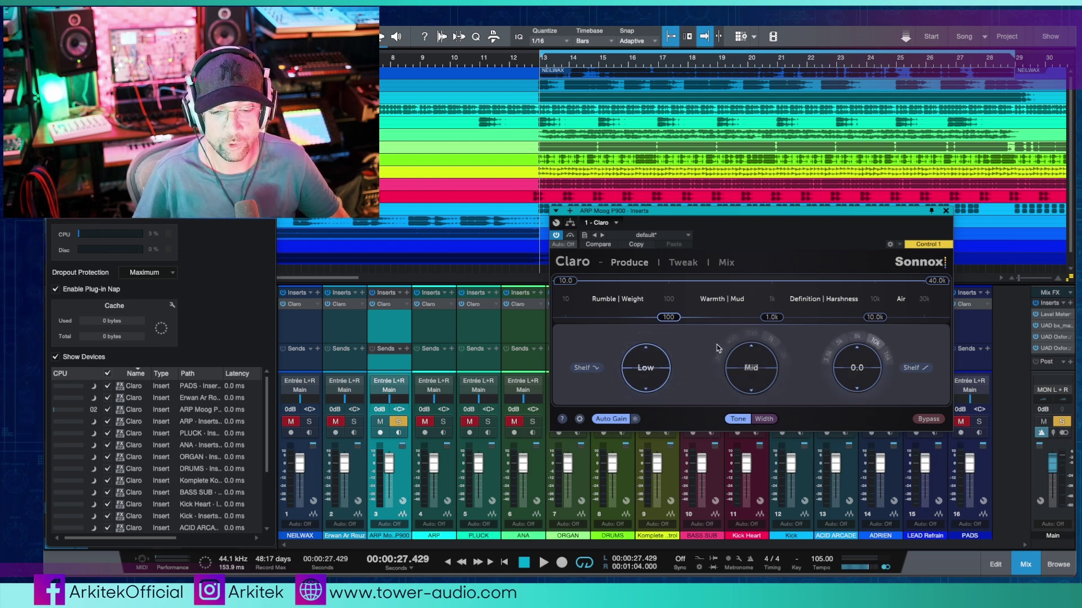
key(space)
drag(751, 372, 751, 336)
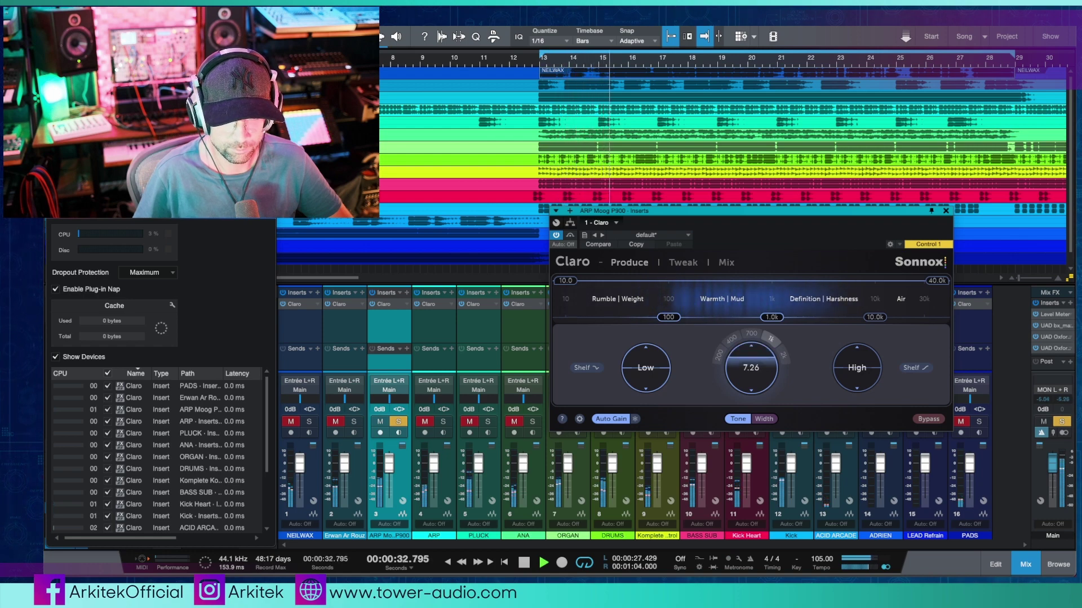
drag(751, 367, 751, 395)
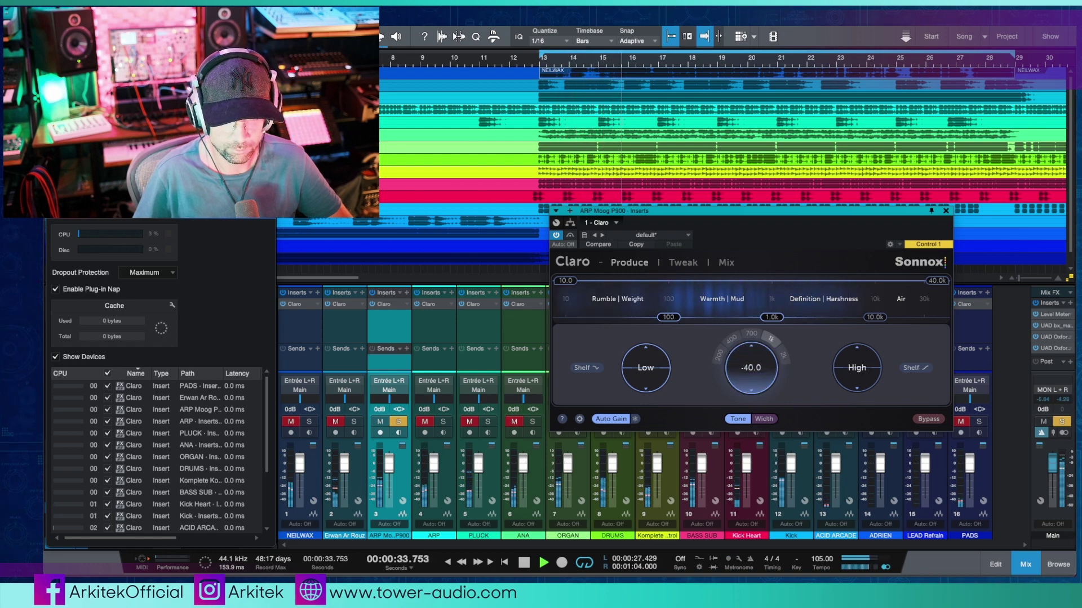
double_click(752, 365)
Step: Try the High tone at -40 and the Low tone at 40, resetting each to zero, and stop playback
drag(856, 365, 856, 400)
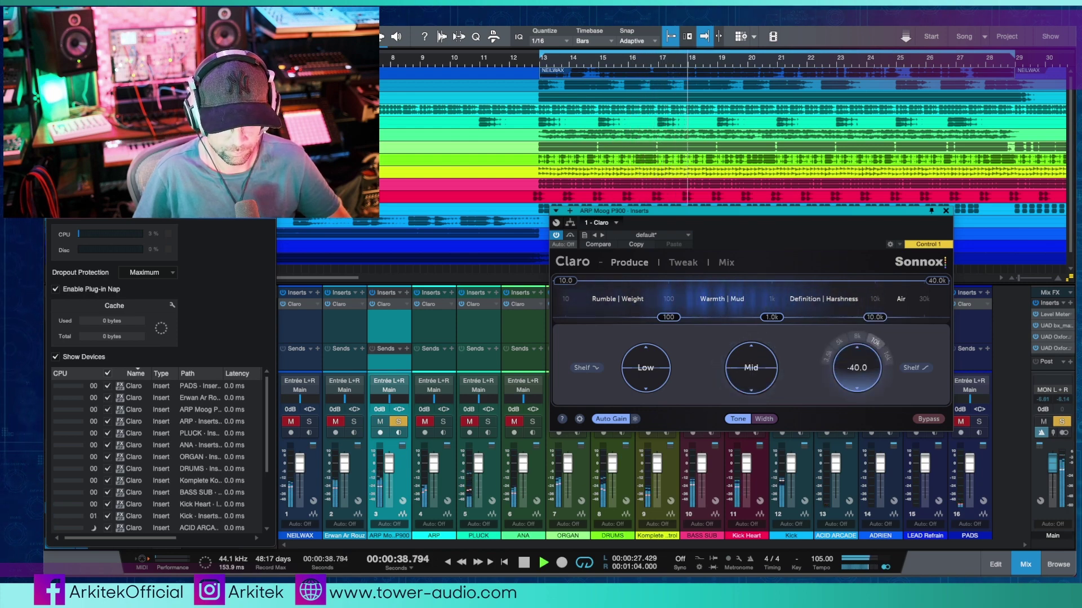
double_click(855, 365)
drag(650, 364, 650, 338)
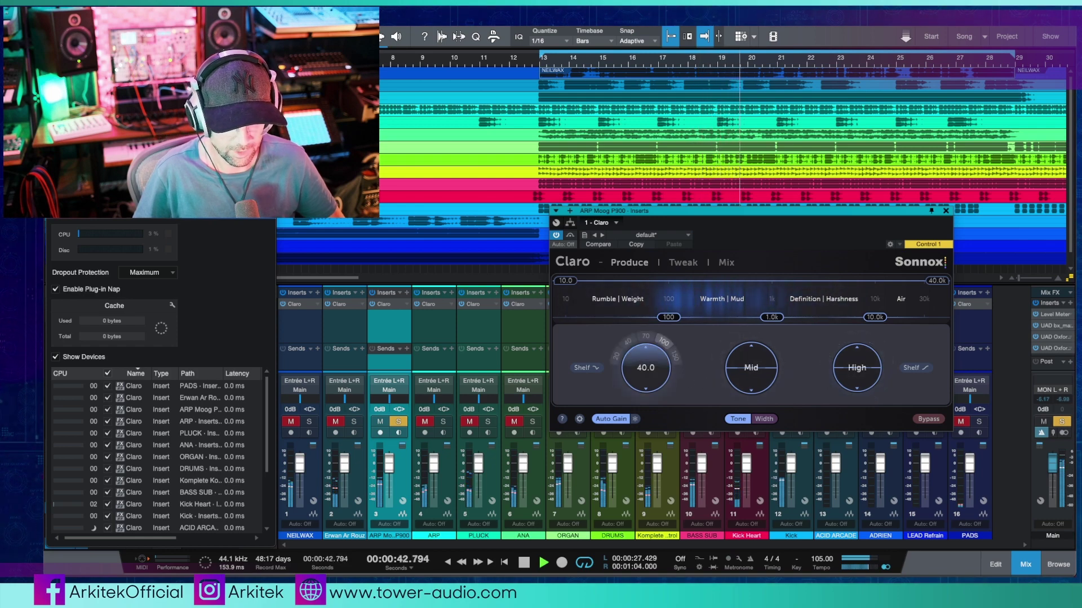
double_click(646, 367)
key(space)
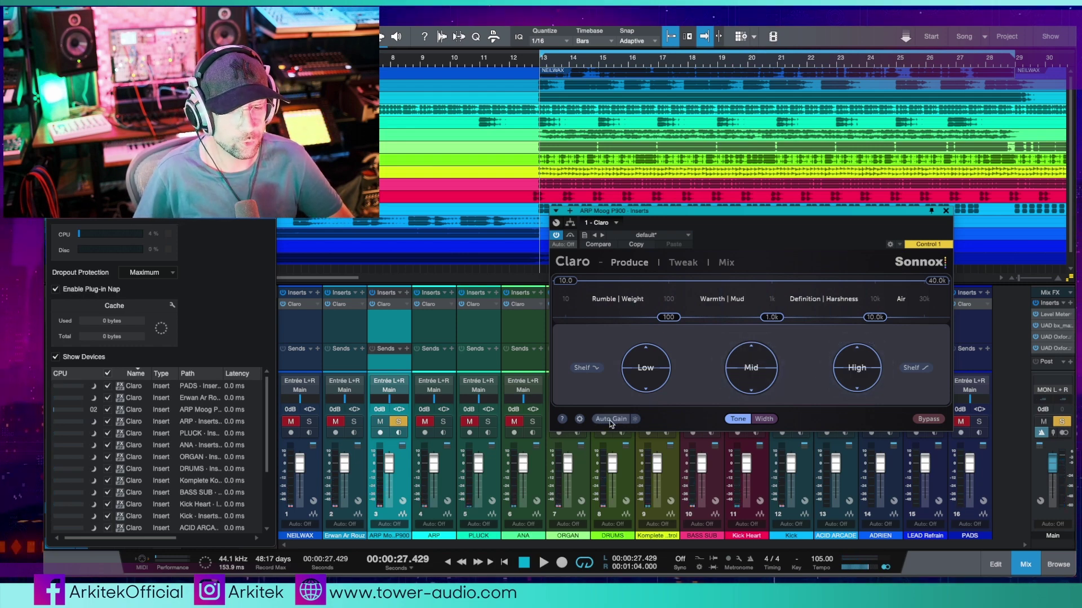
Step: Play the track with the Mid tone boosted to about 20.5 and turn on Auto Gain to compare levels
key(space)
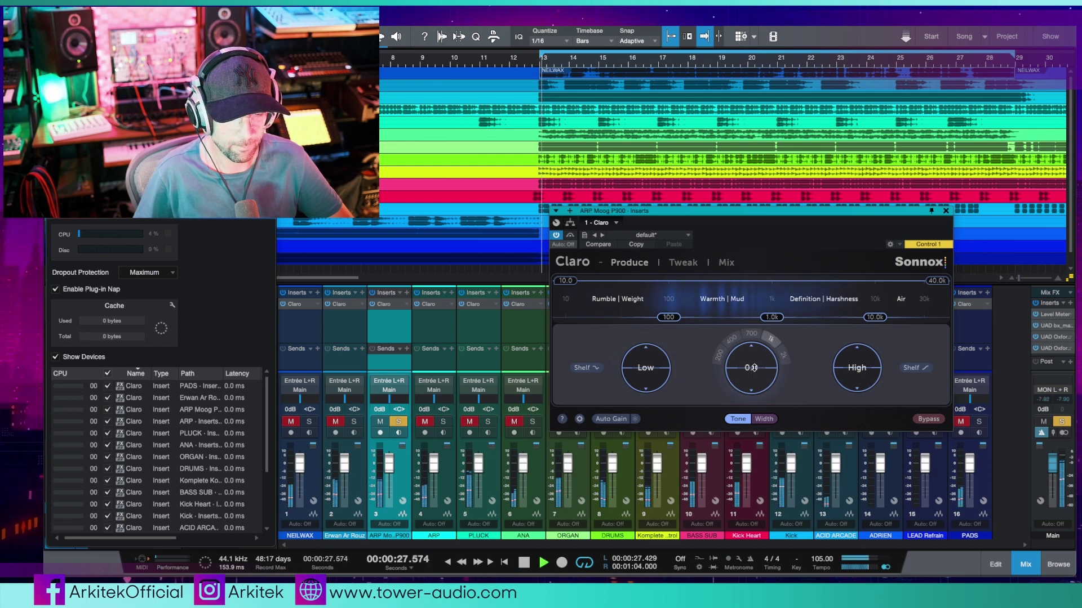
drag(751, 368, 751, 358)
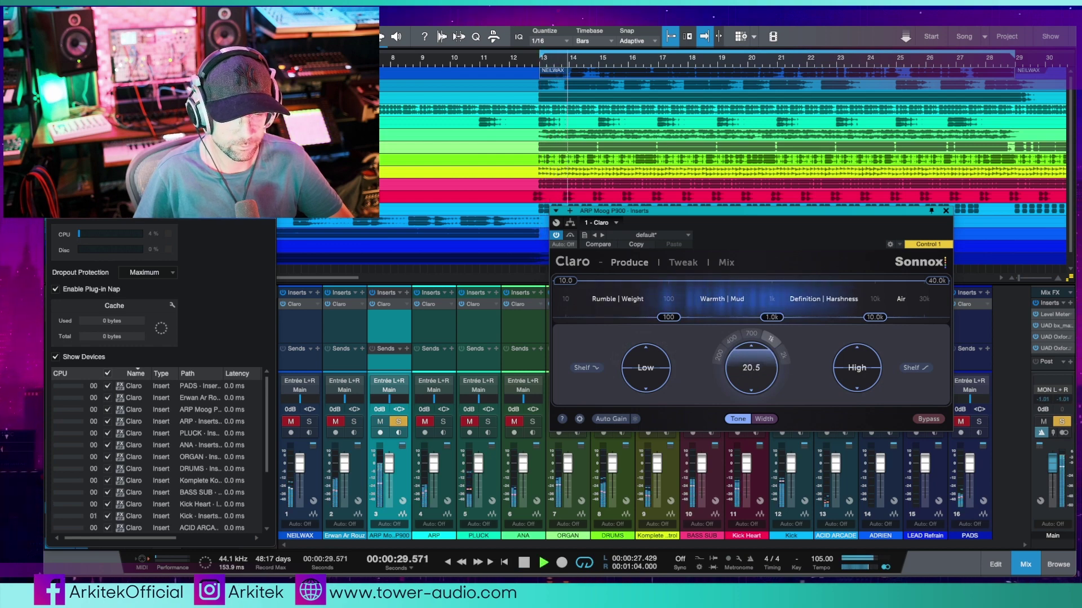
click(604, 420)
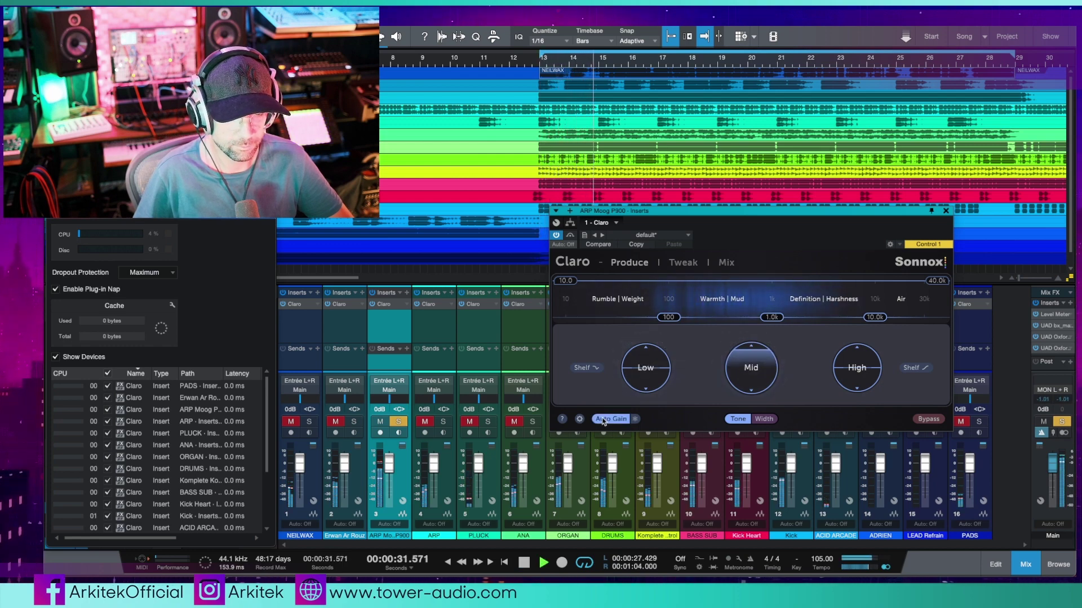
key(space)
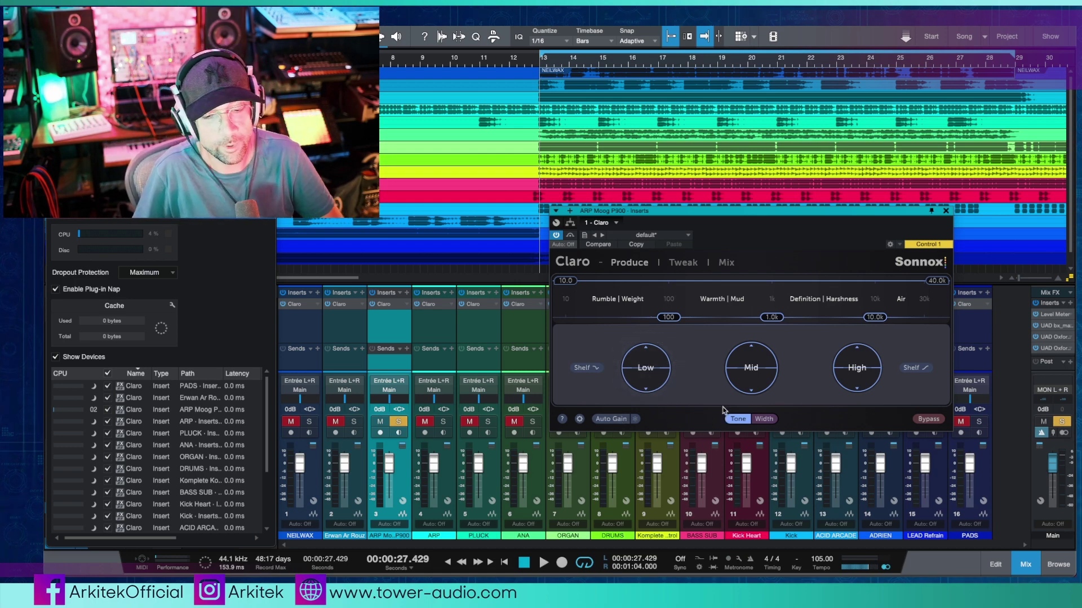
Step: Boost the Mid tone to about 21 during playback and try its preset frequencies of 2k, 700, 400 and 200, returning to 2k
mouse_move(761, 370)
drag(734, 396, 734, 383)
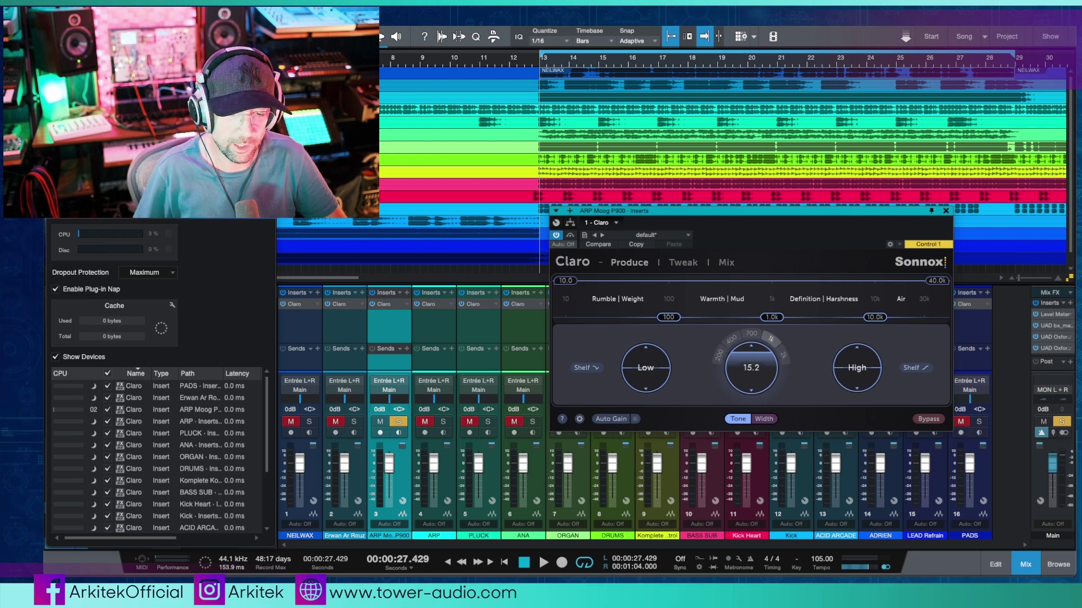
key(space)
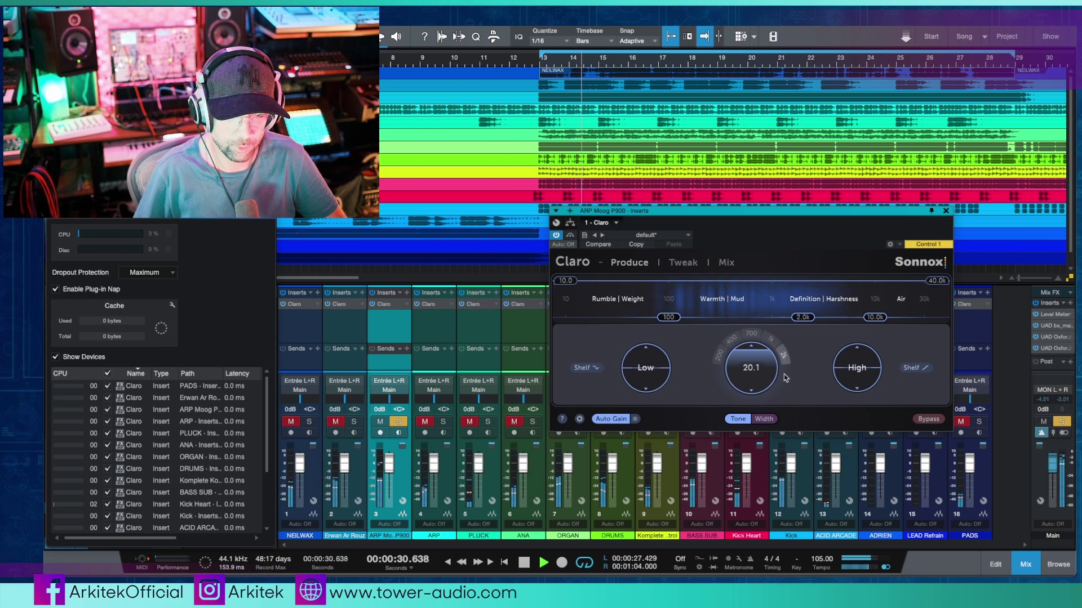
click(785, 355)
click(754, 334)
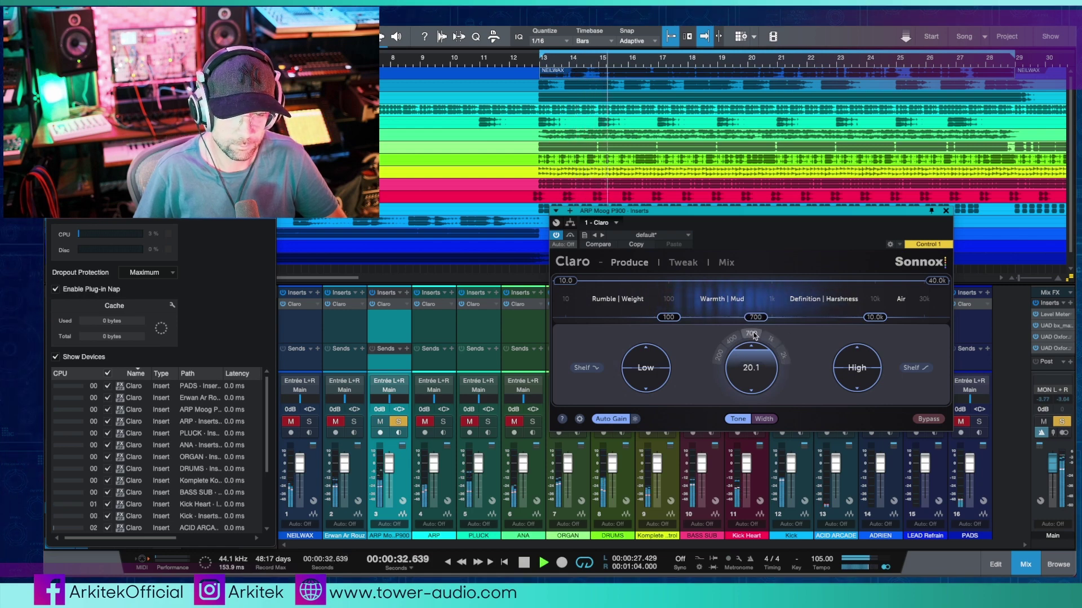
click(728, 341)
click(718, 355)
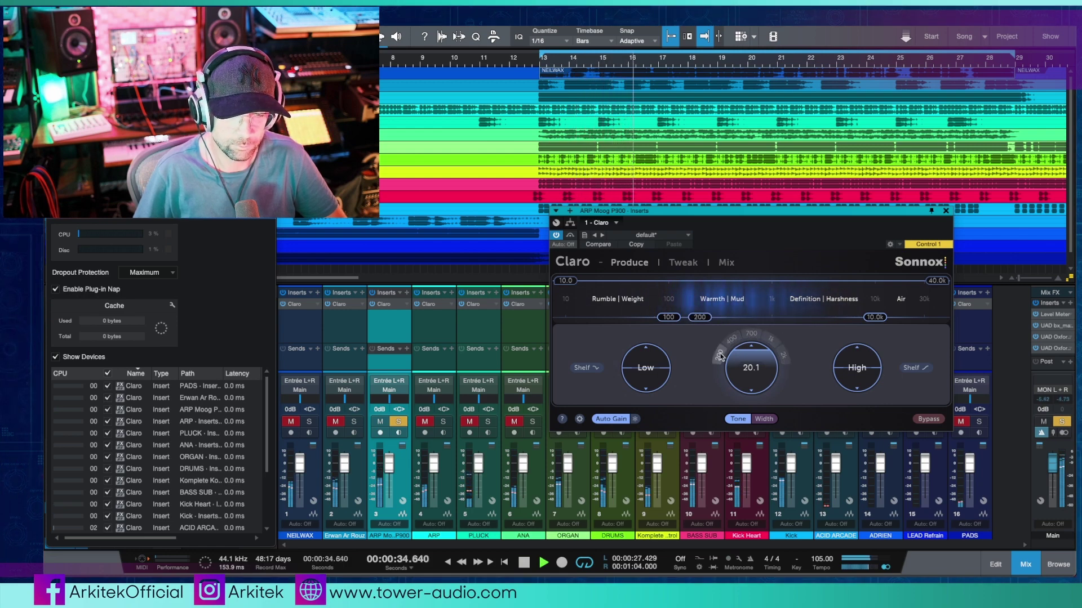
click(780, 359)
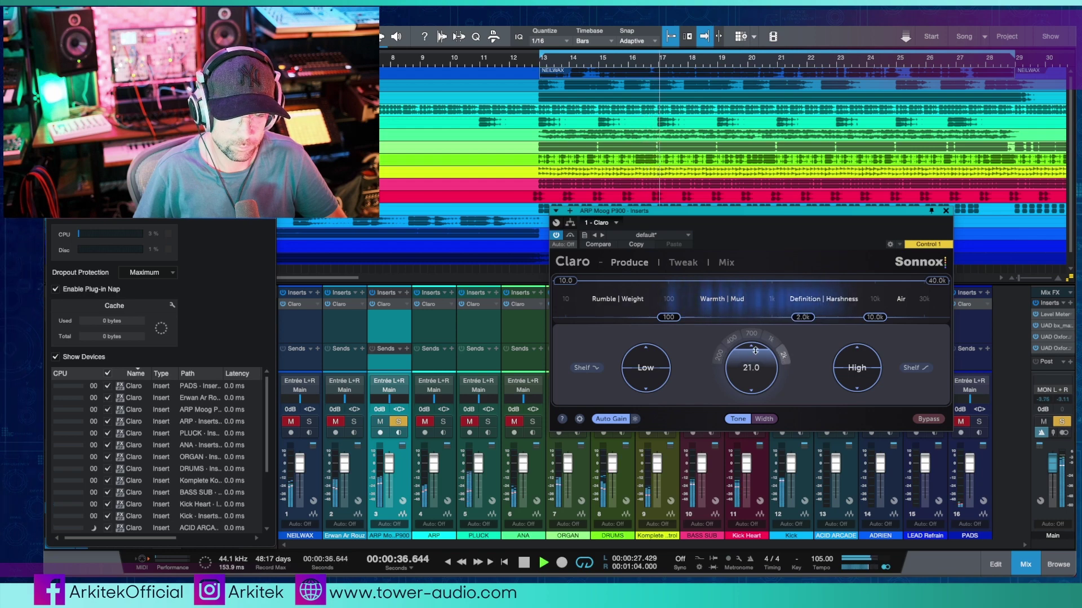
Step: Sweep the Mid band's frequency freely along the spectrum to about 1.4k and stop playback
drag(807, 318, 764, 317)
drag(739, 317, 786, 317)
key(space)
Step: Enable the High band's shelf, boost High to 40, and return the Mid tone to 0 while the track plays
mouse_move(768, 346)
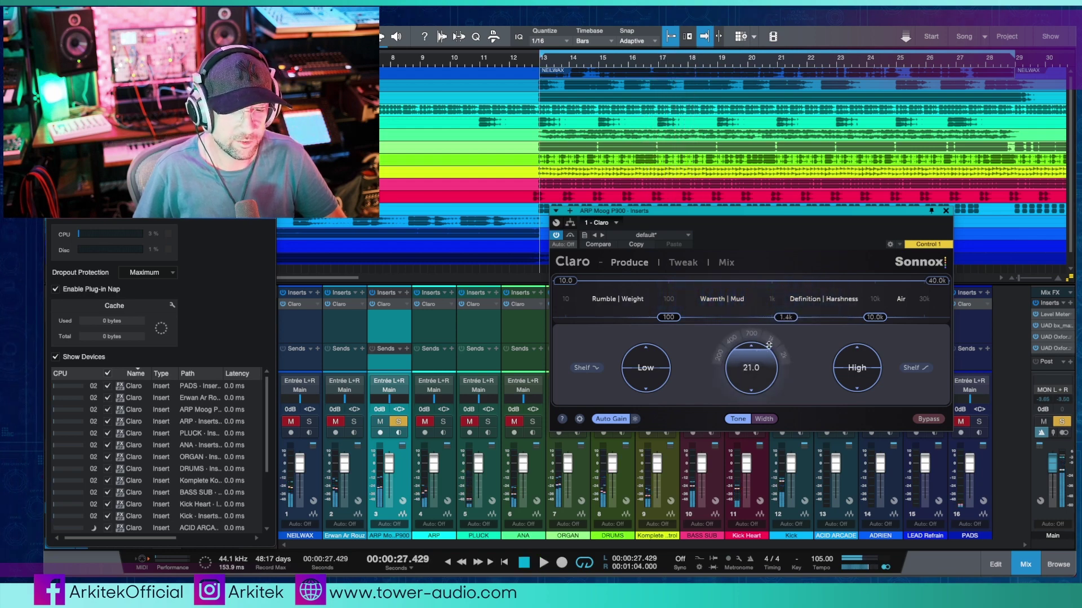
mouse_move(869, 361)
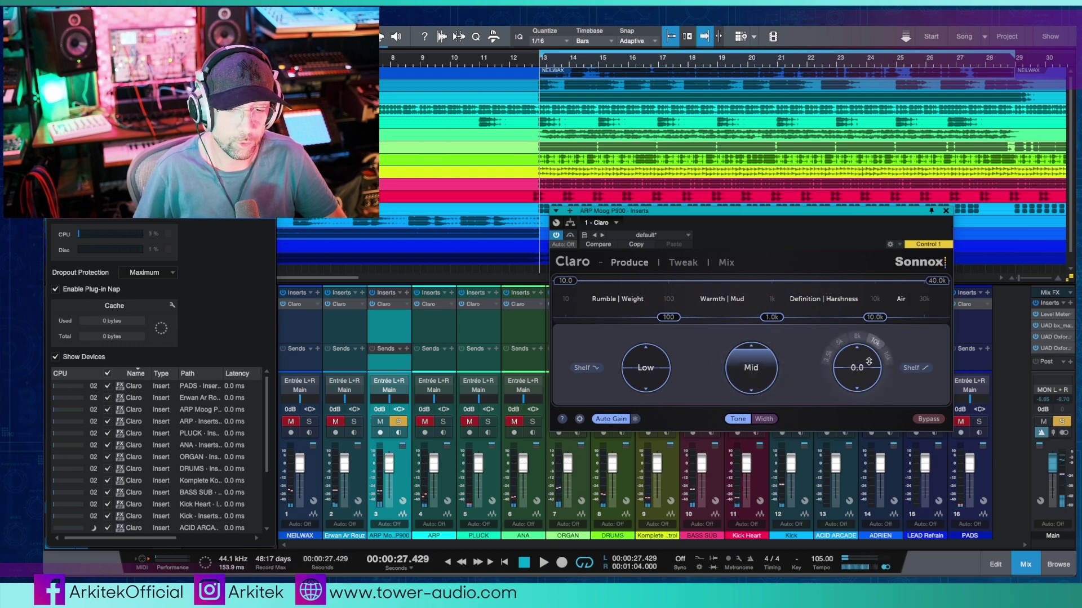
click(927, 369)
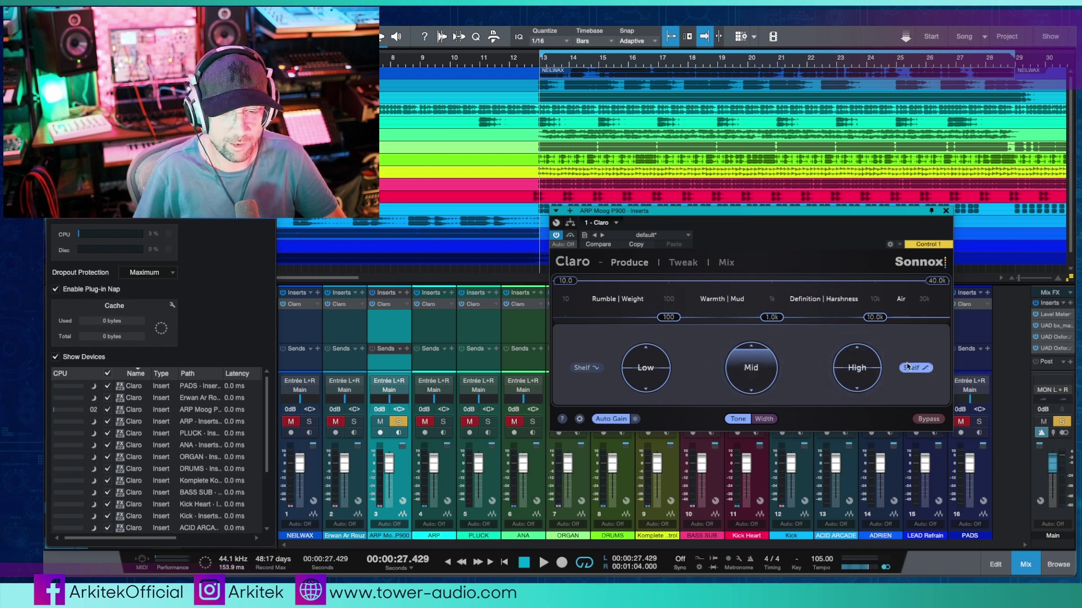
key(space)
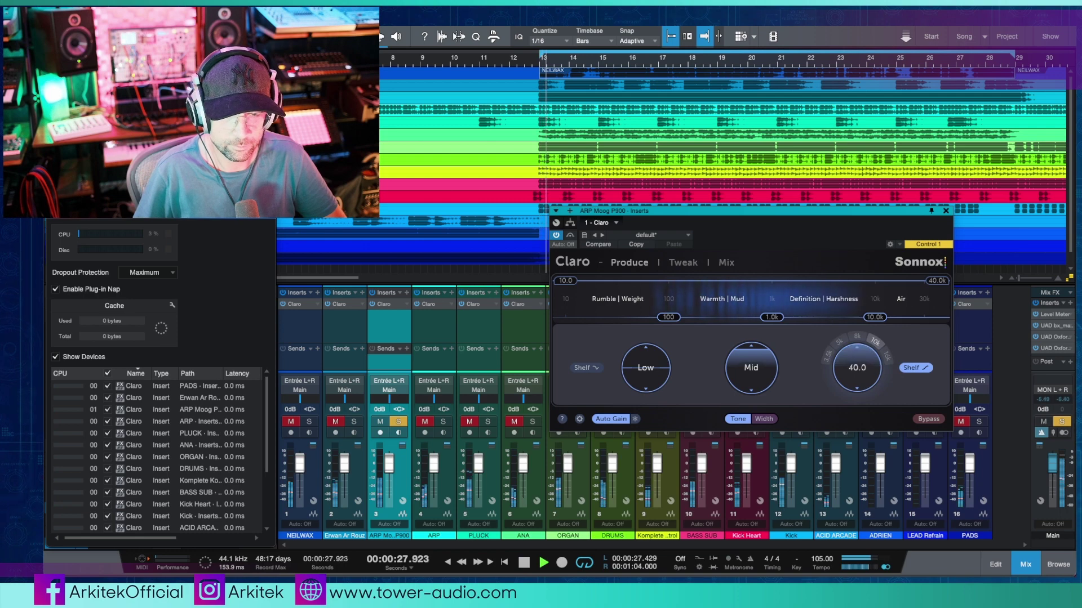
drag(757, 364, 756, 388)
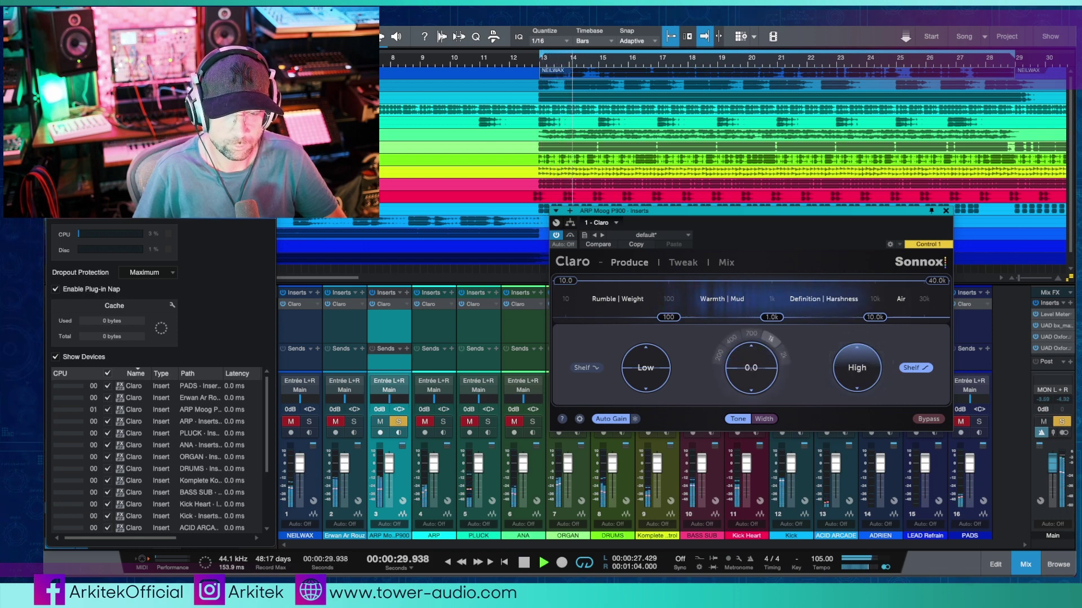
Step: Lower the High shelf's frequency to 3.5k and audition the track with repeated short playbacks
drag(879, 347, 828, 357)
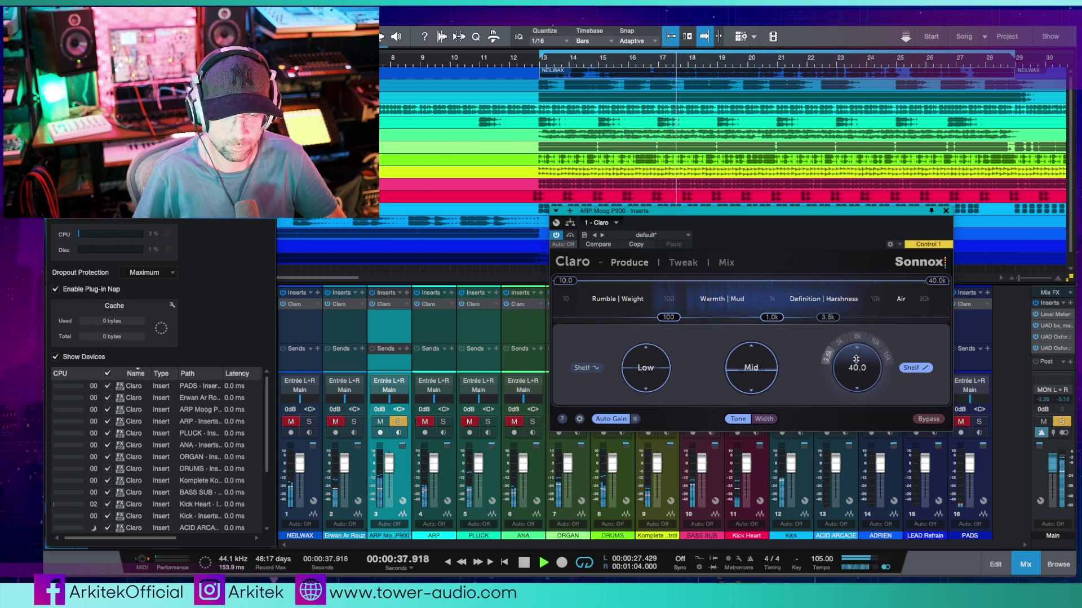
key(space)
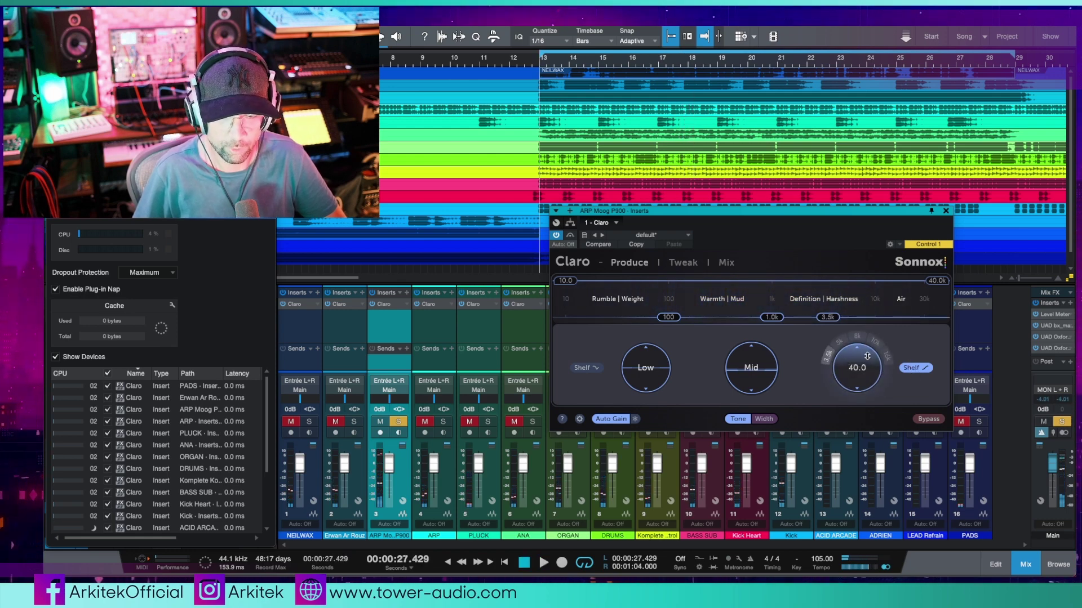
key(space)
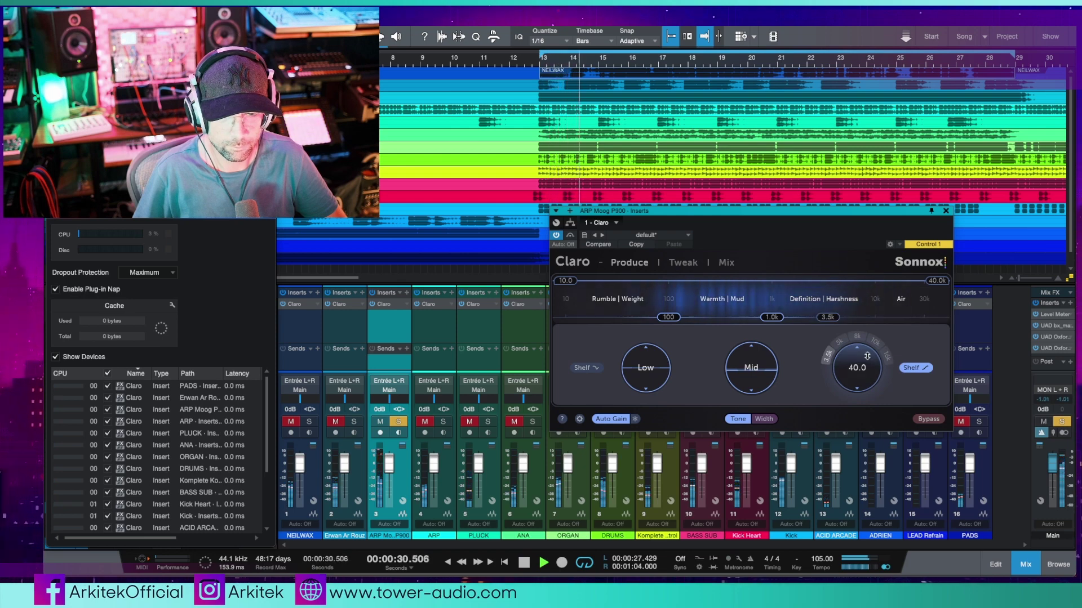
key(space)
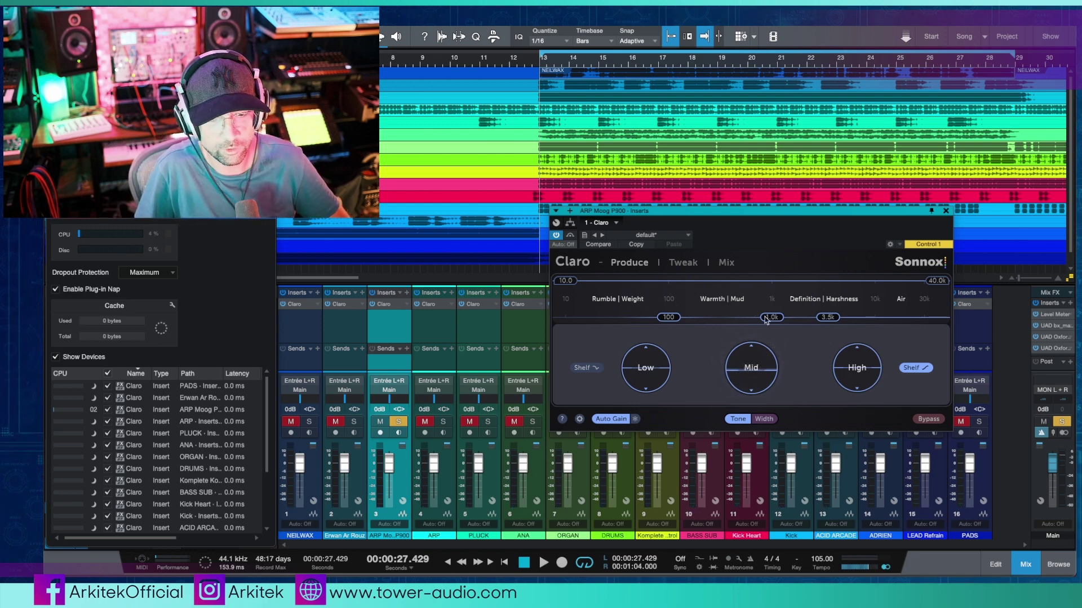
key(space)
key(space)
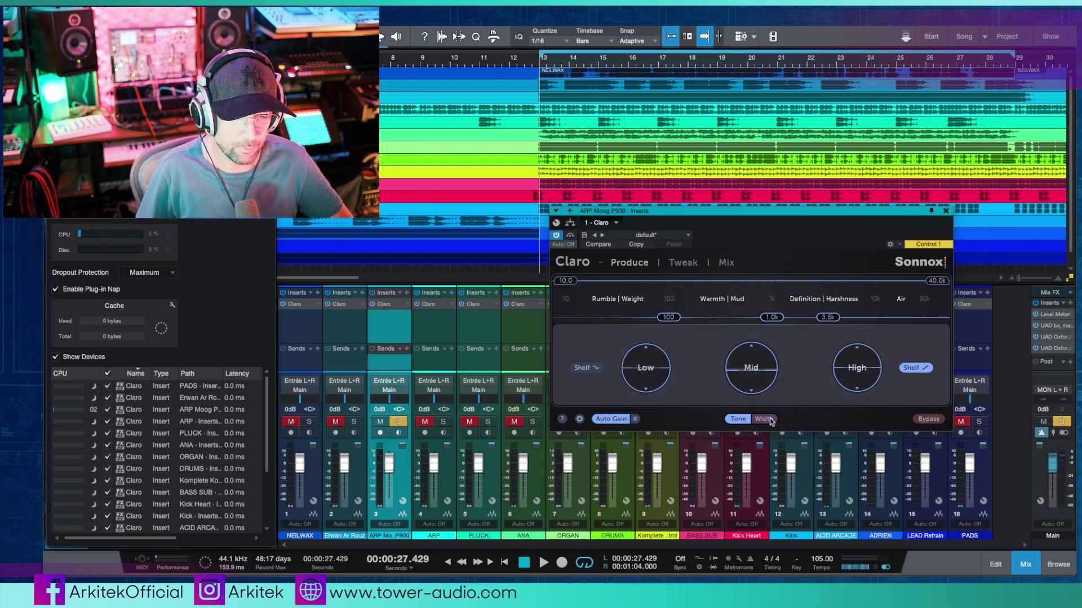
Step: Switch Claro to the Width controls, widen the Mid band to about 8 during playback, and set its frequency to 2.0k
click(765, 417)
key(space)
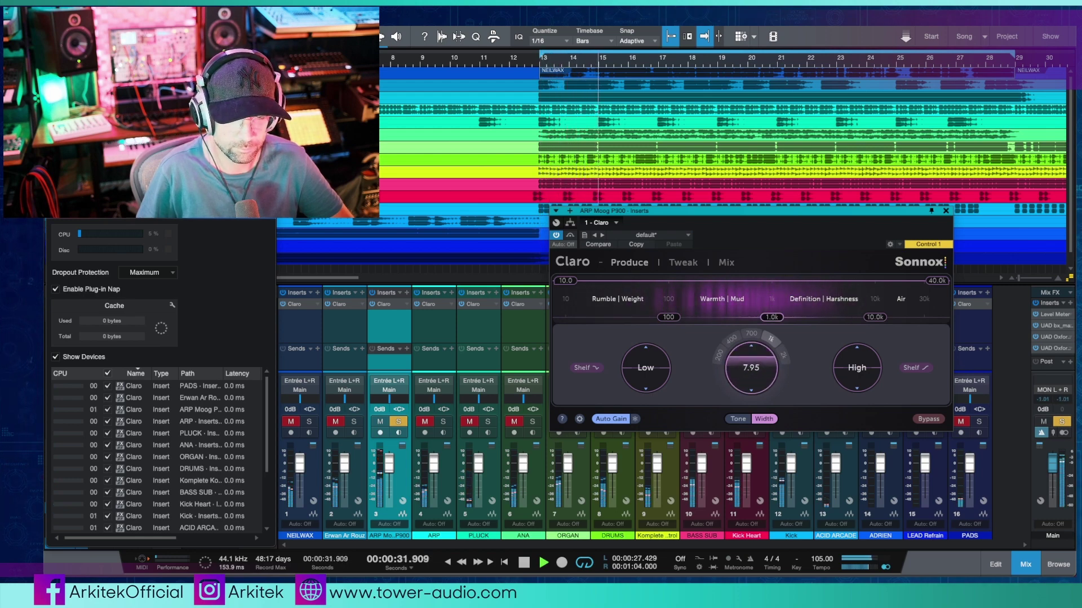
click(785, 356)
Step: Widen the High band to about 4.4 and narrow the Low band to about -15.9, enabling the shelf on both
mouse_move(851, 367)
mouse_down()
mouse_move(851, 311)
mouse_move(852, 372)
mouse_move(851, 349)
mouse_up()
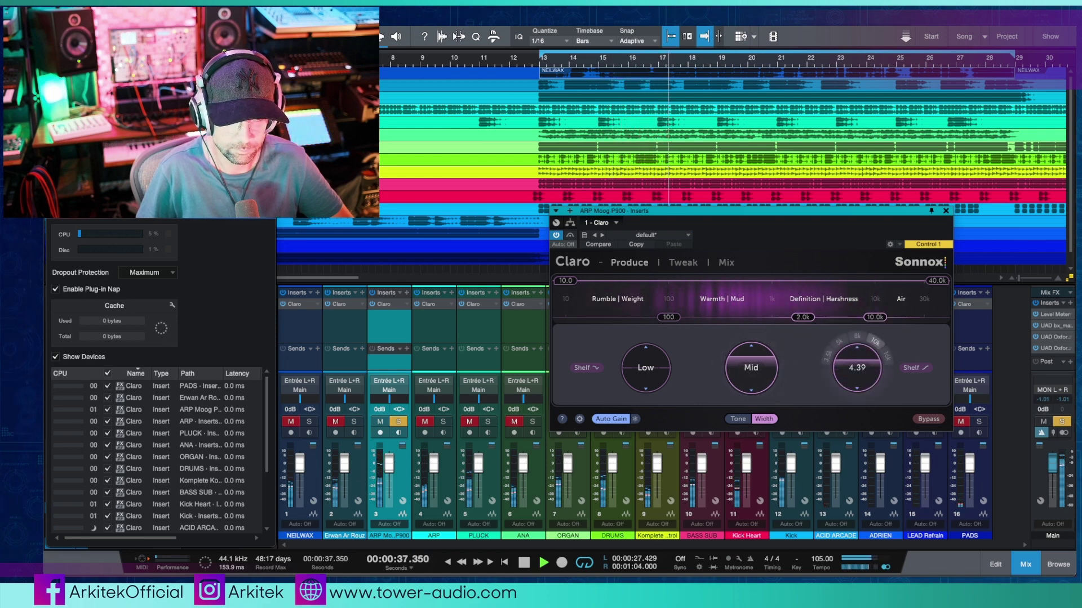
click(924, 369)
drag(647, 370, 647, 394)
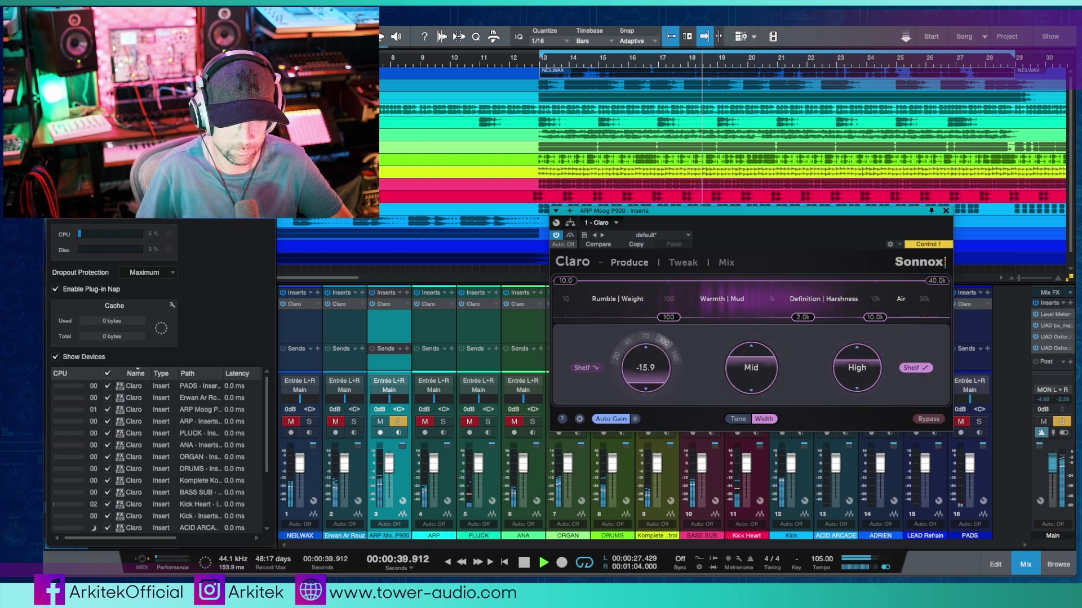
click(586, 369)
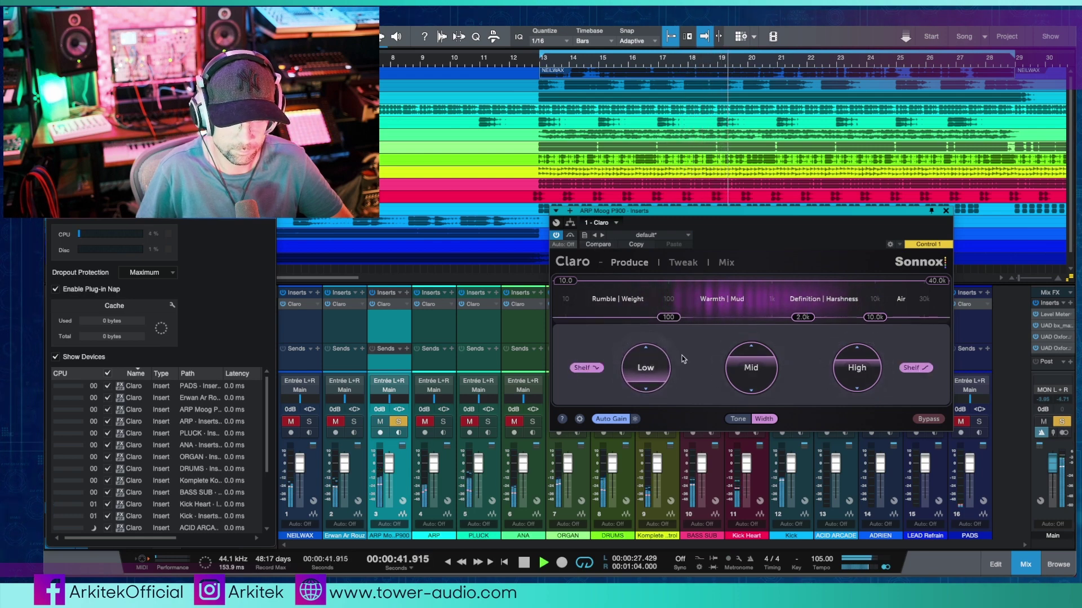
Step: Return to the Tone controls, boost the Mid and High bands, and set the High frequency to 8.0k
click(738, 419)
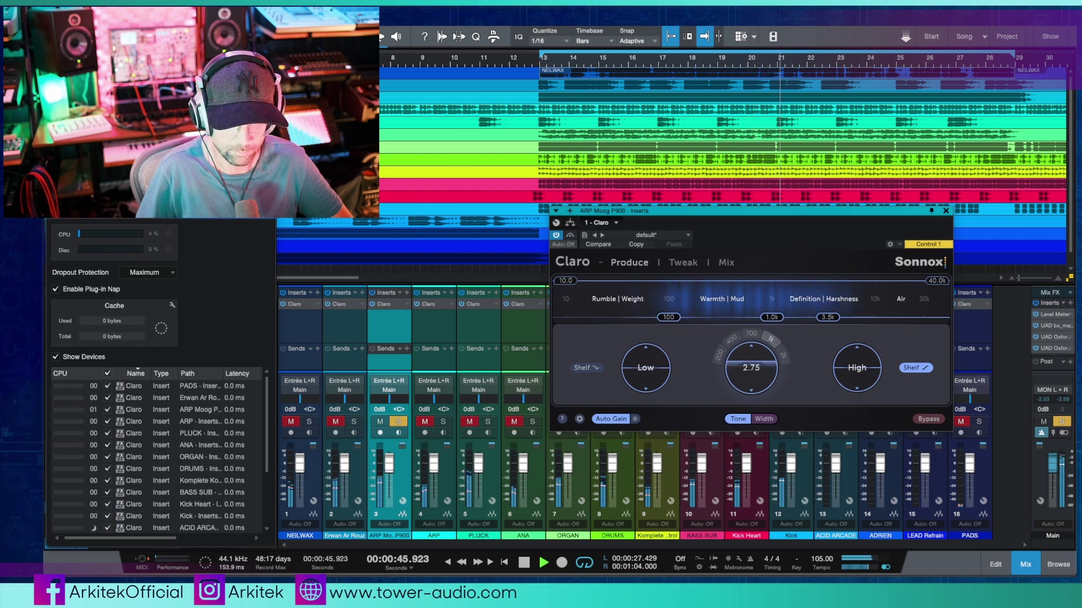
mouse_move(856, 371)
mouse_down()
mouse_move(856, 389)
mouse_move(857, 352)
mouse_up()
click(856, 338)
Step: Set the high-cut filter to about 20.6k and the low-cut filter to about 133, and stop playback
drag(938, 280, 907, 280)
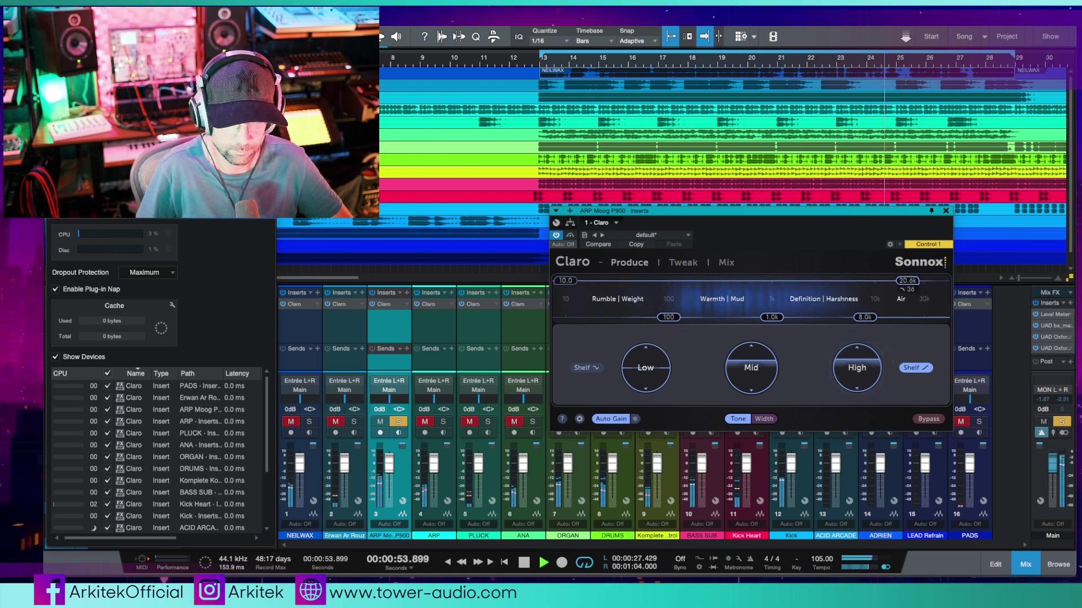
drag(565, 280, 681, 280)
key(space)
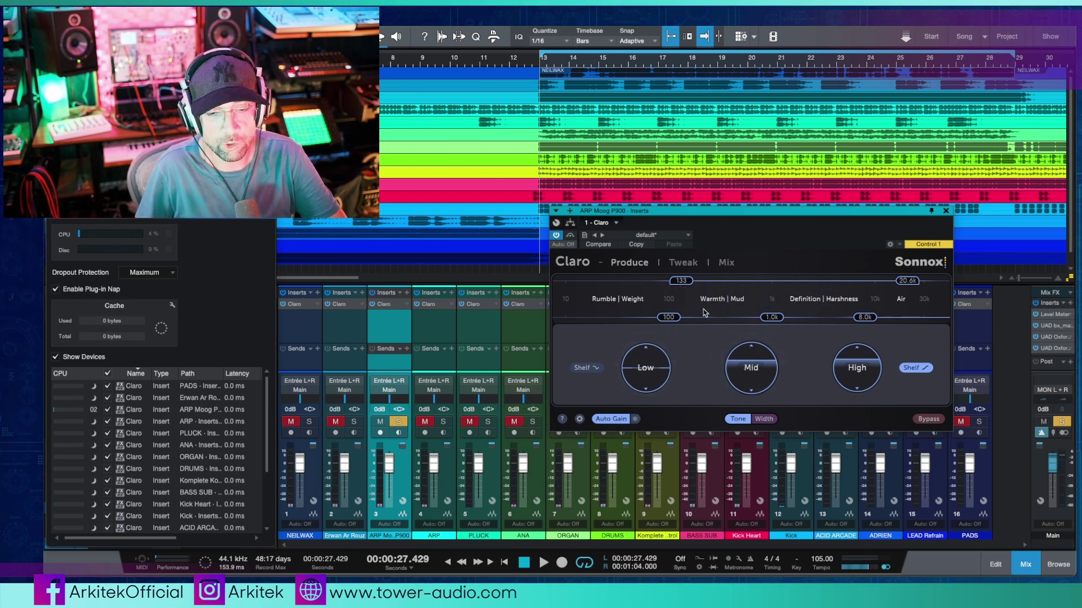
Step: Switch Claro on the ARP Moog P900 channel through its Tweak and Produce views, ending in the Mix view
click(683, 263)
drag(703, 212, 513, 78)
click(440, 125)
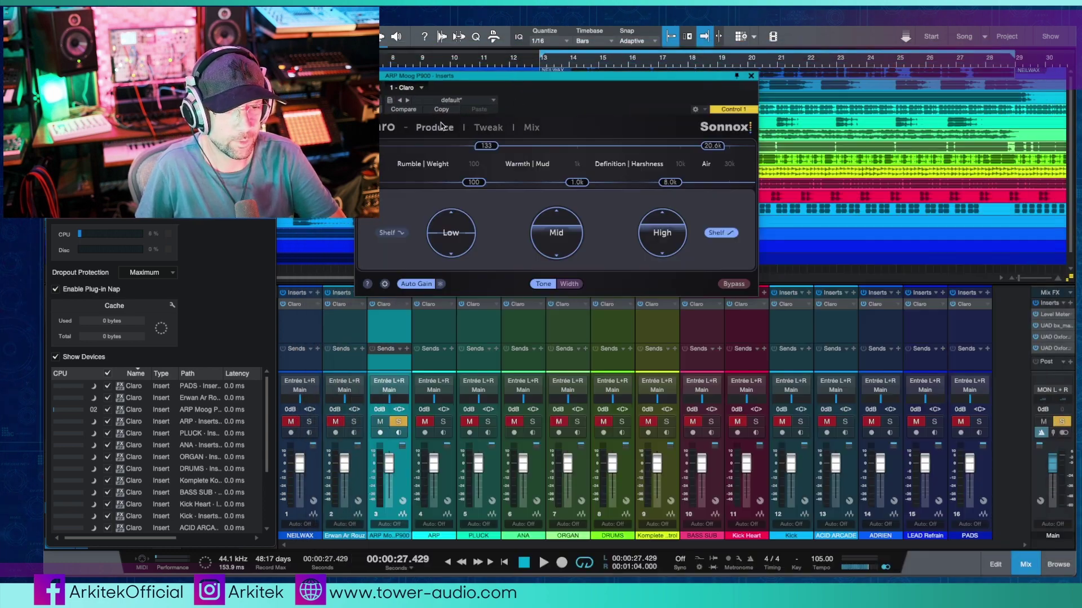
click(489, 129)
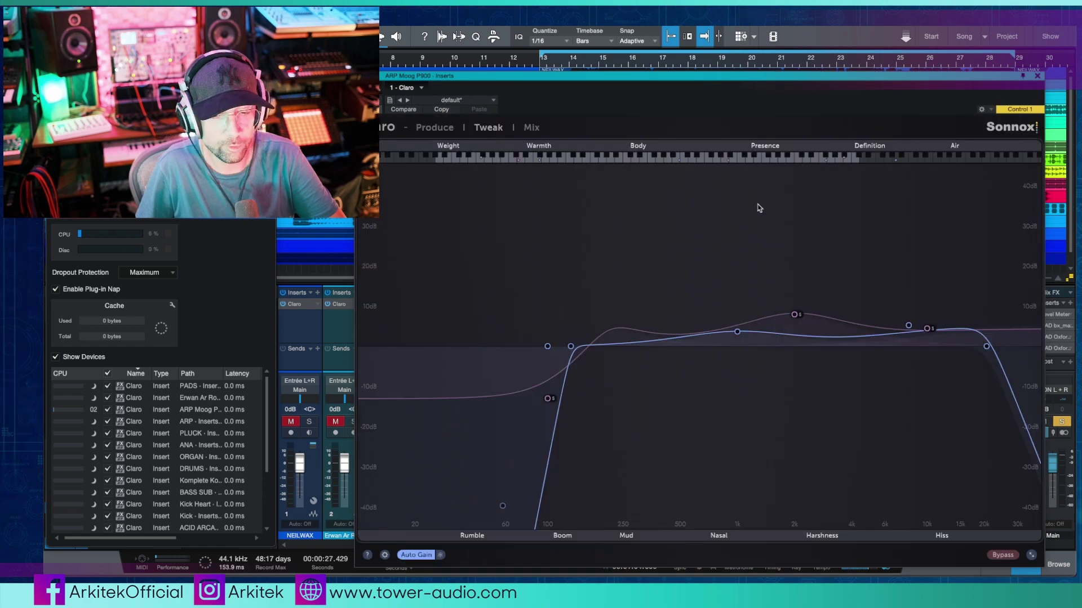
click(531, 127)
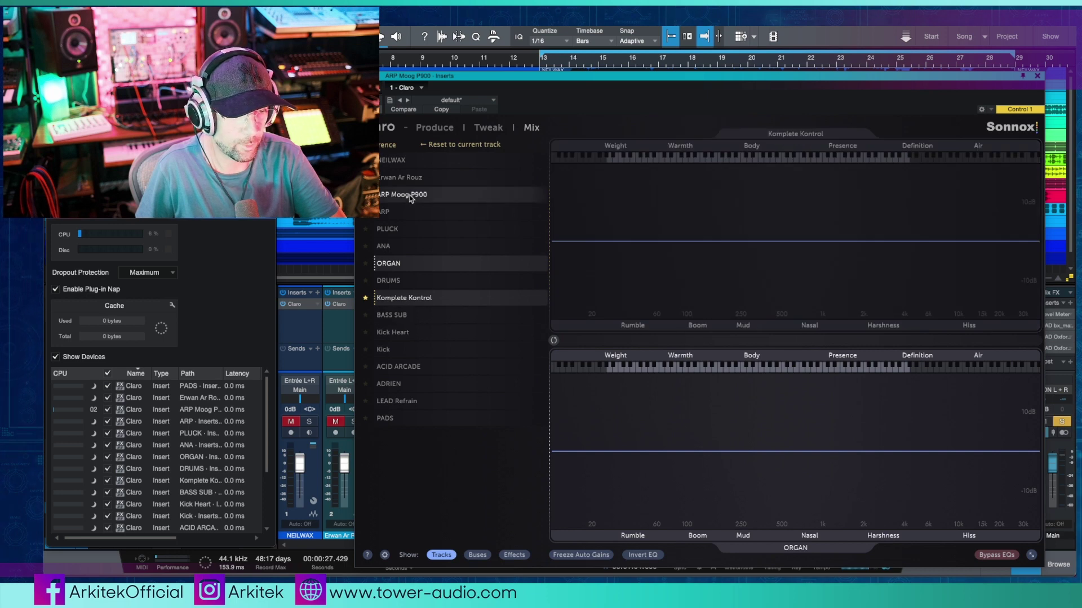
Step: Load the ARP Moog P900 track's EQ into the Mix view's upper display, and toggle the Tracks filter off and back on
drag(409, 197, 837, 231)
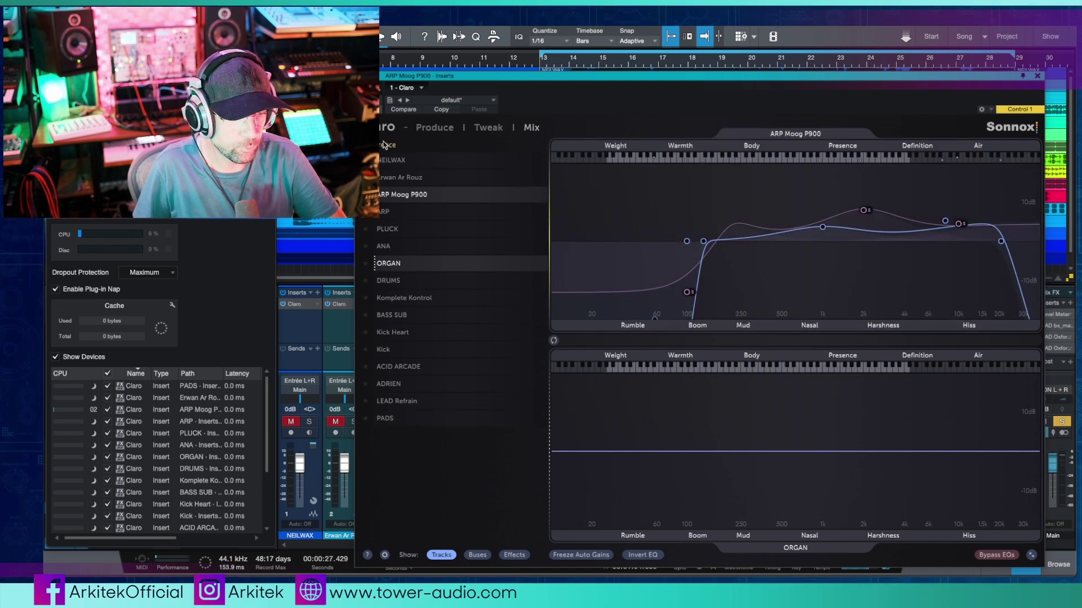
click(448, 556)
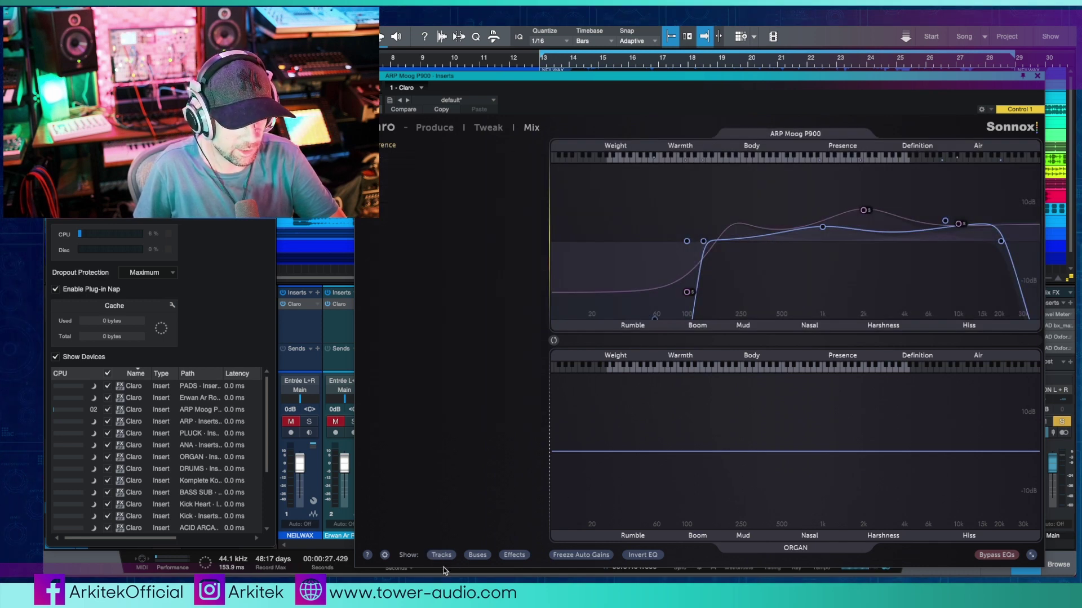
click(442, 556)
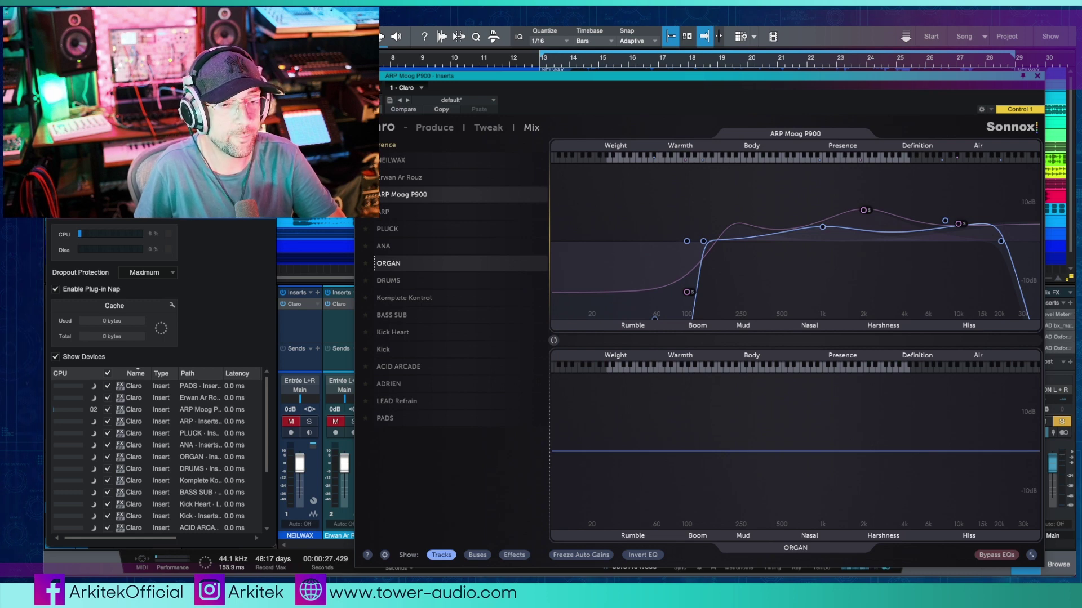
drag(829, 78, 845, 78)
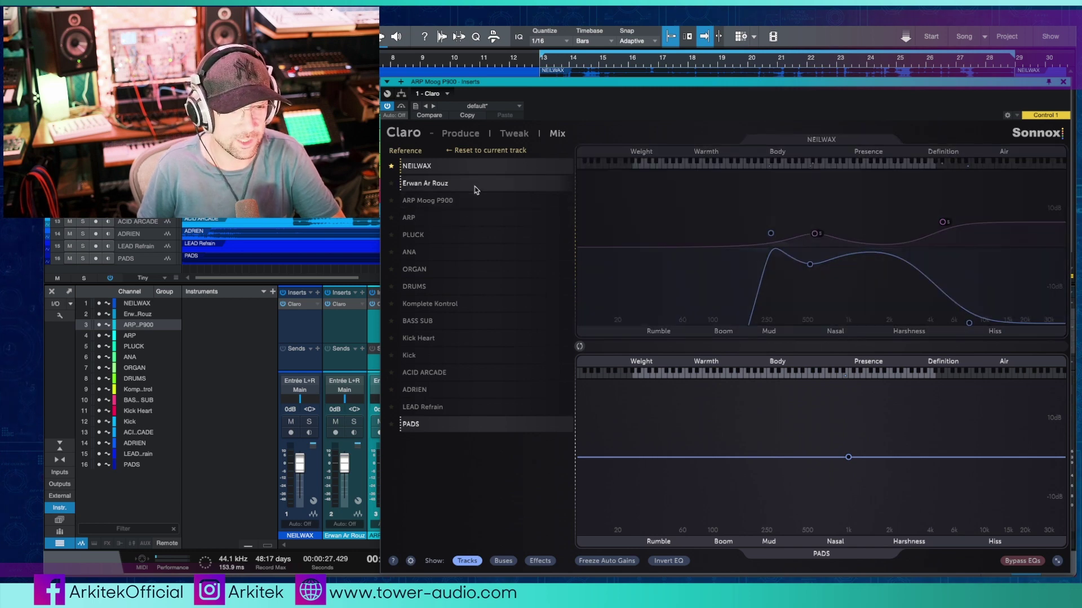
Step: Compare the second listed track with PADS, marking that track and ARP Moog P900 in turn as the reference
click(475, 189)
drag(480, 427, 680, 431)
click(391, 183)
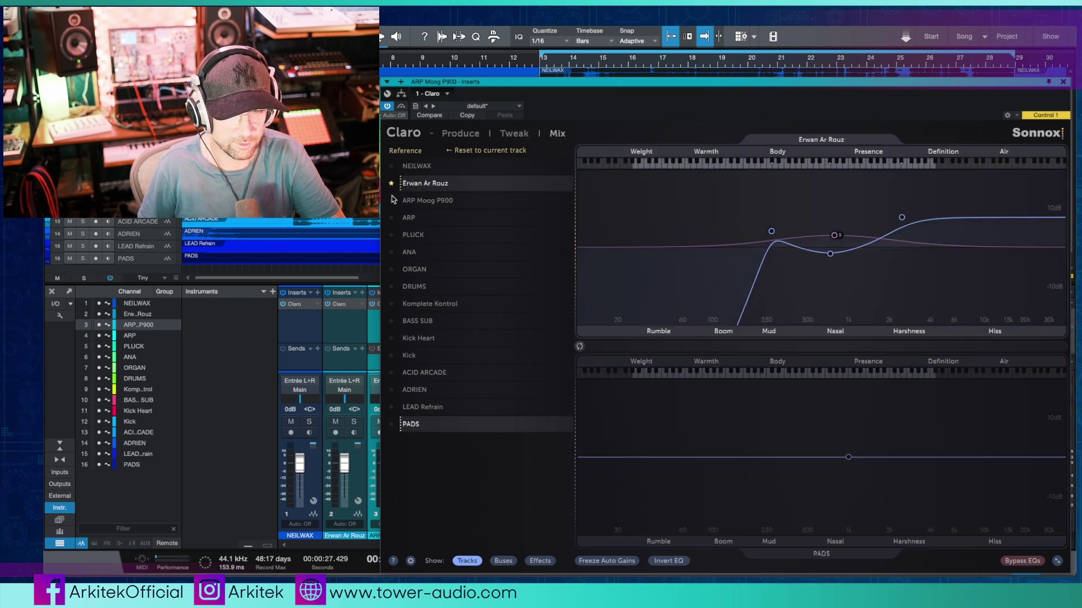
click(392, 201)
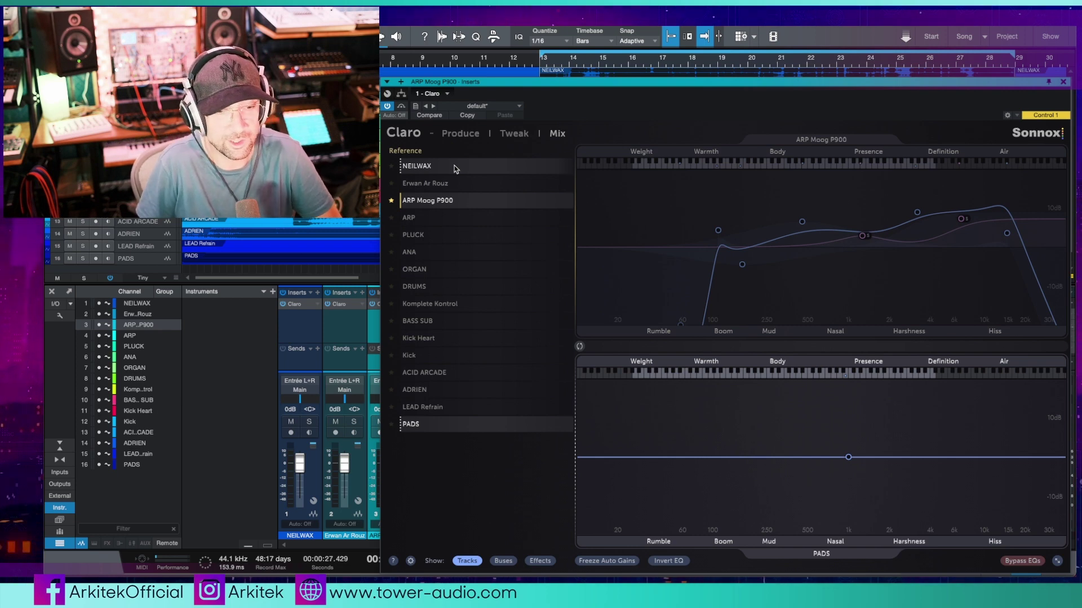
Step: During playback, make each track from NEILWAX down to ANA the reference in turn to examine its masking against the others
click(391, 166)
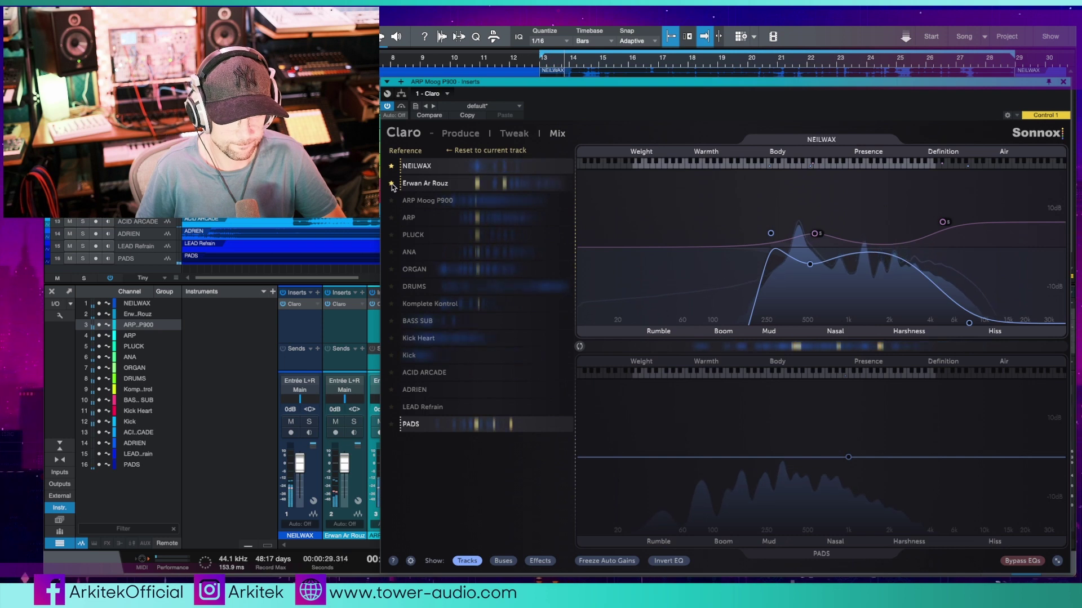
click(392, 184)
click(392, 201)
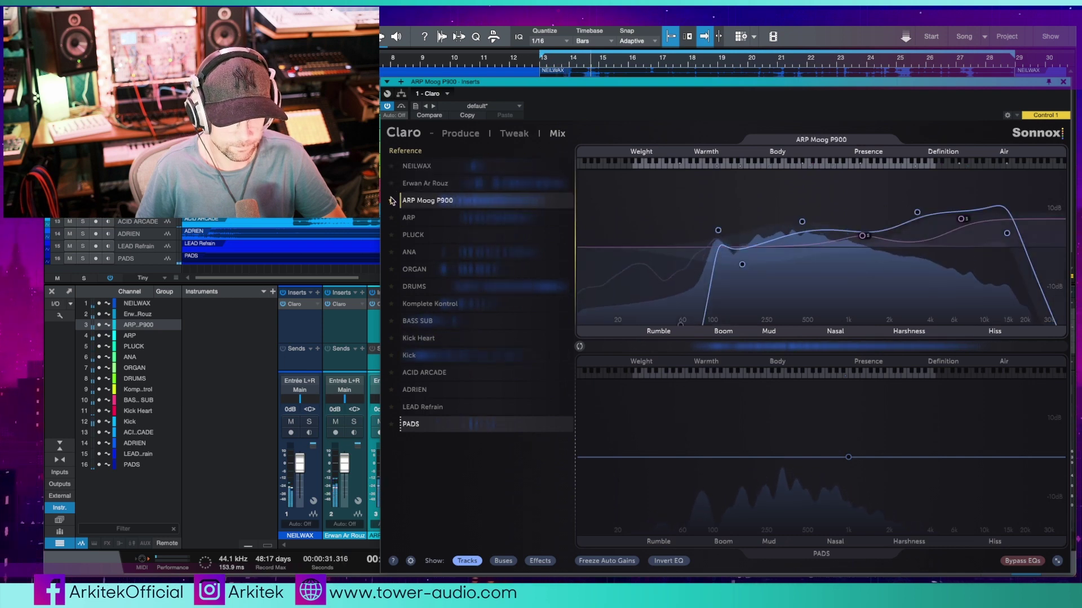
click(392, 218)
click(393, 234)
click(391, 252)
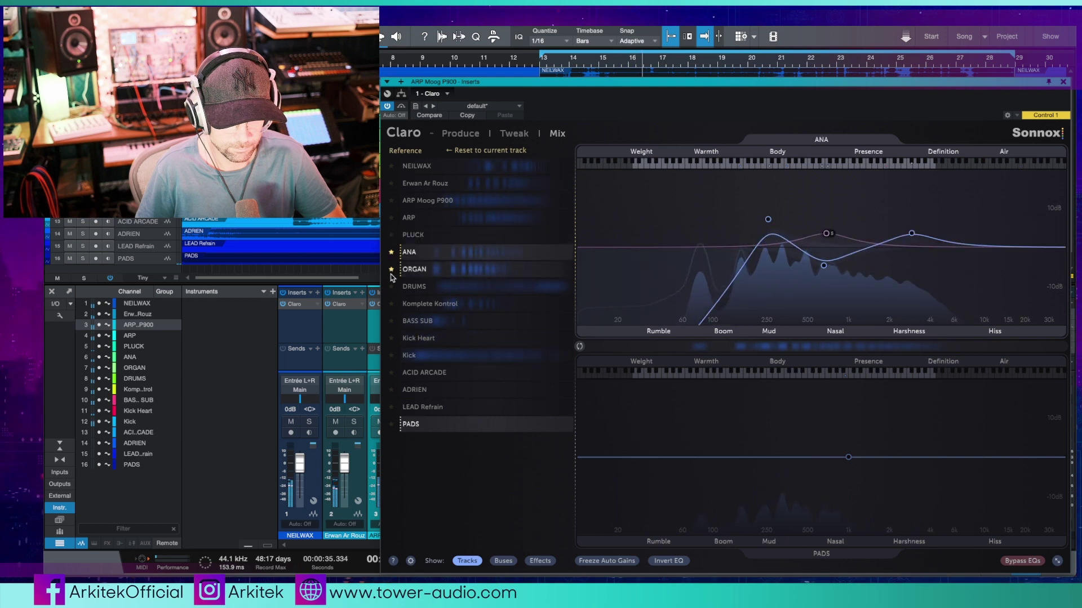
Step: Continue the reference comparison from ORGAN down to Kick, return the reference to NEILWAX, stop playback and close the plug-in window
click(392, 269)
click(392, 286)
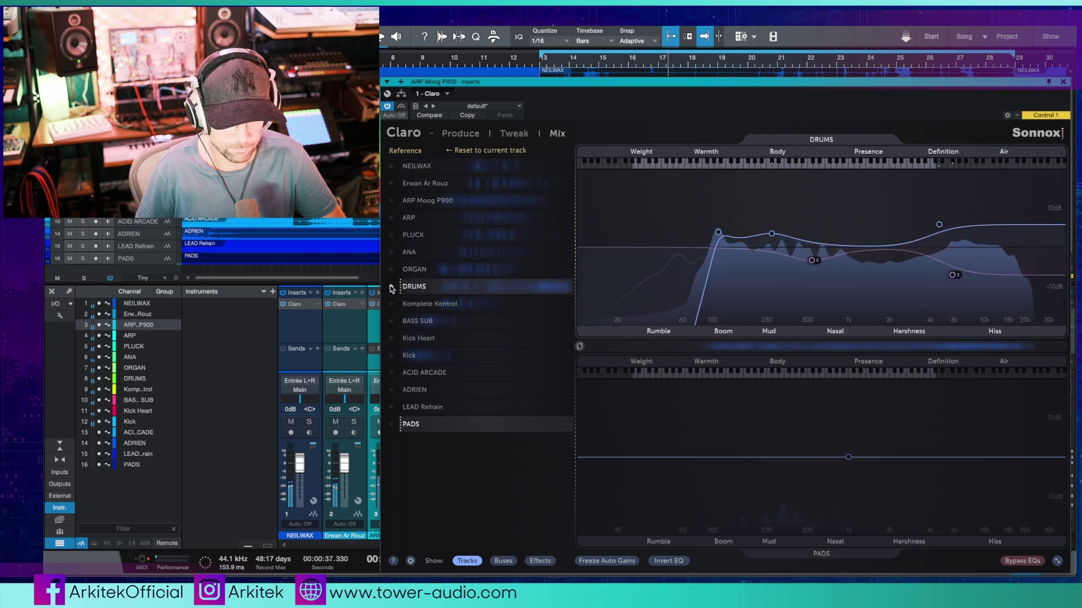
click(391, 304)
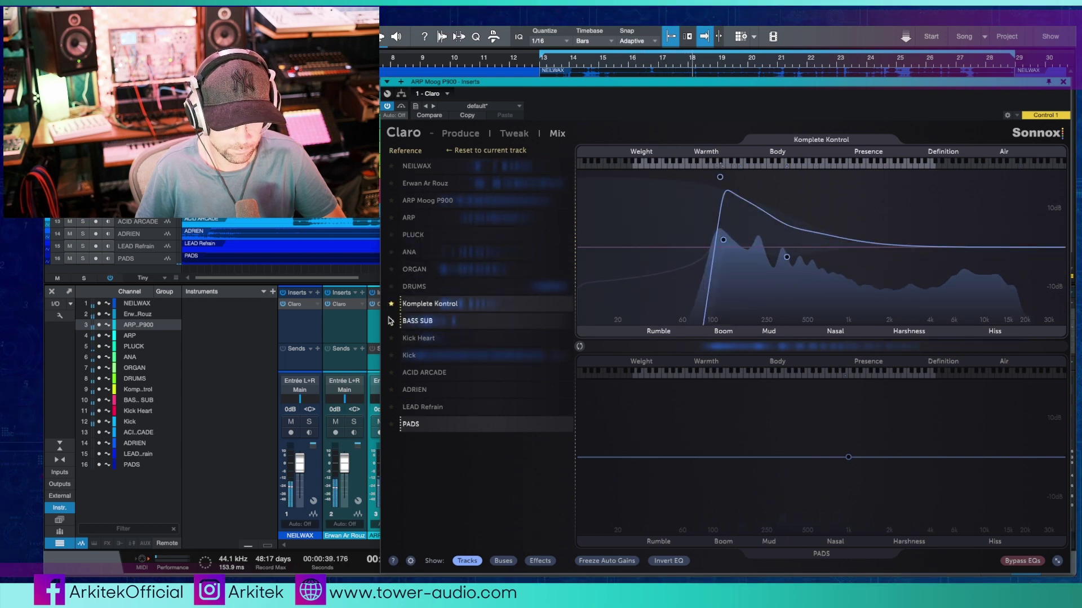
click(391, 321)
click(392, 338)
click(393, 355)
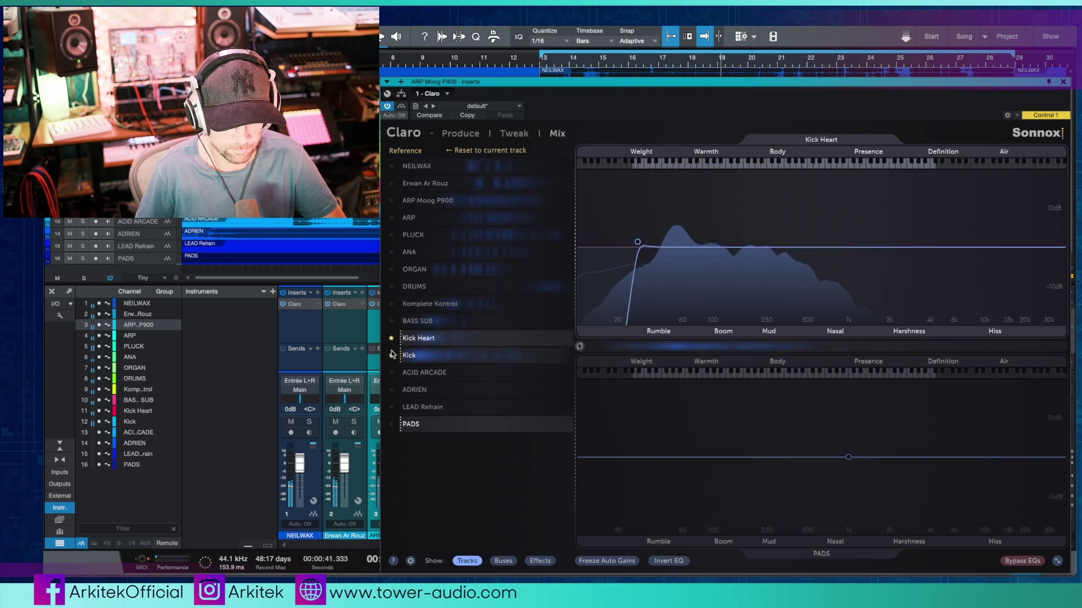
click(391, 167)
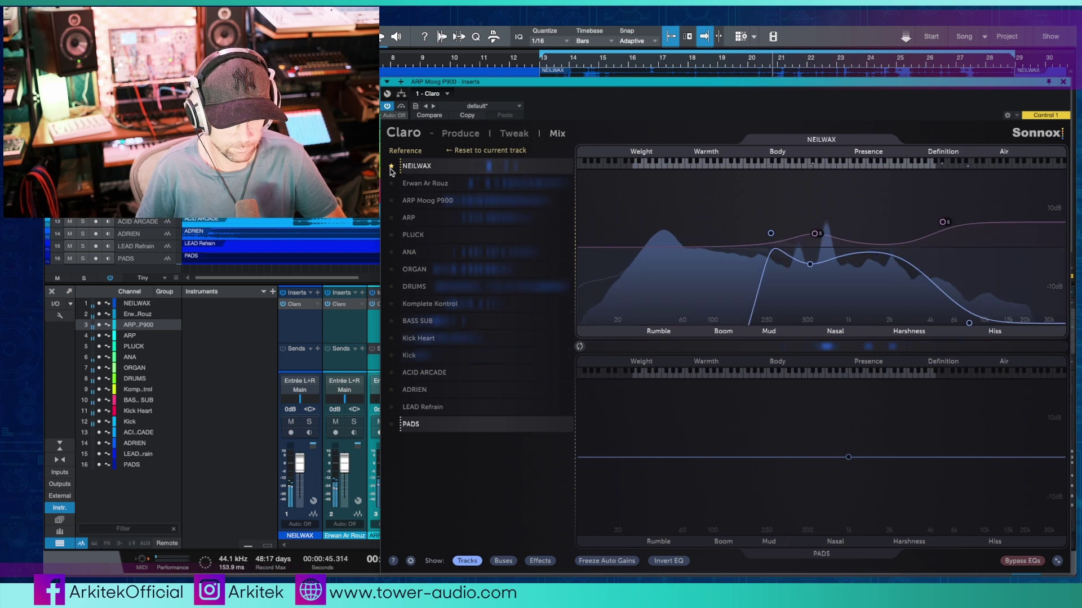
key(space)
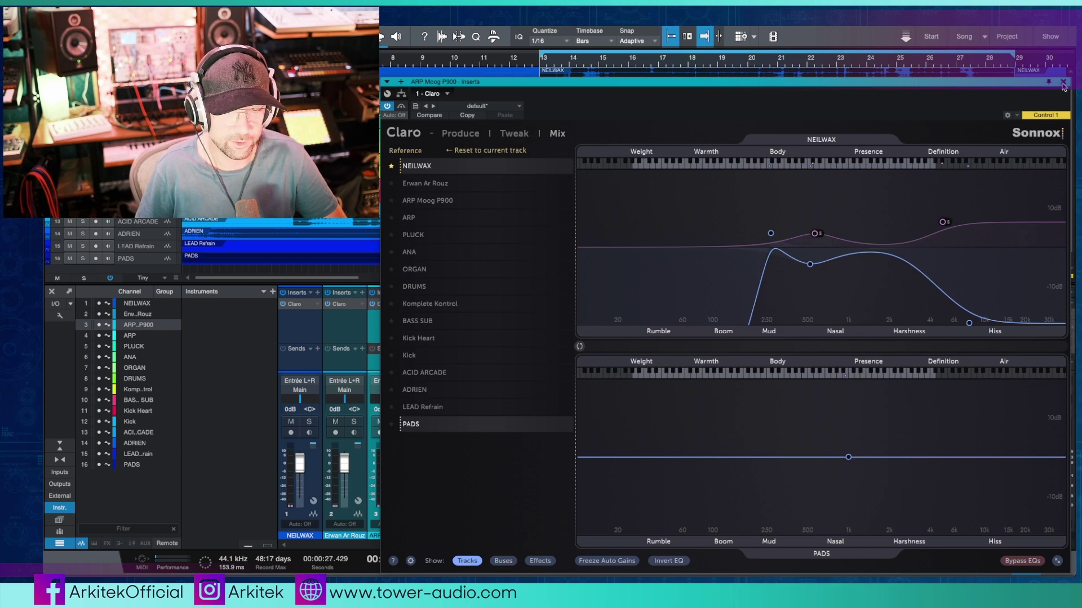
click(1062, 83)
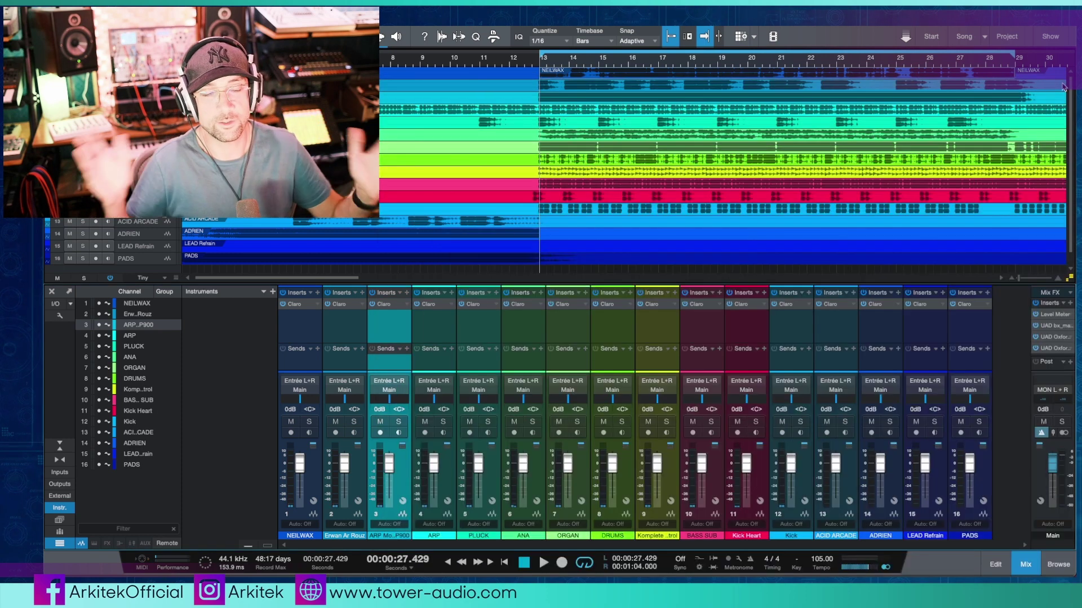
Step: Select all mixer channels and compare the mix during playback with their inserts deactivated and active
click(309, 318)
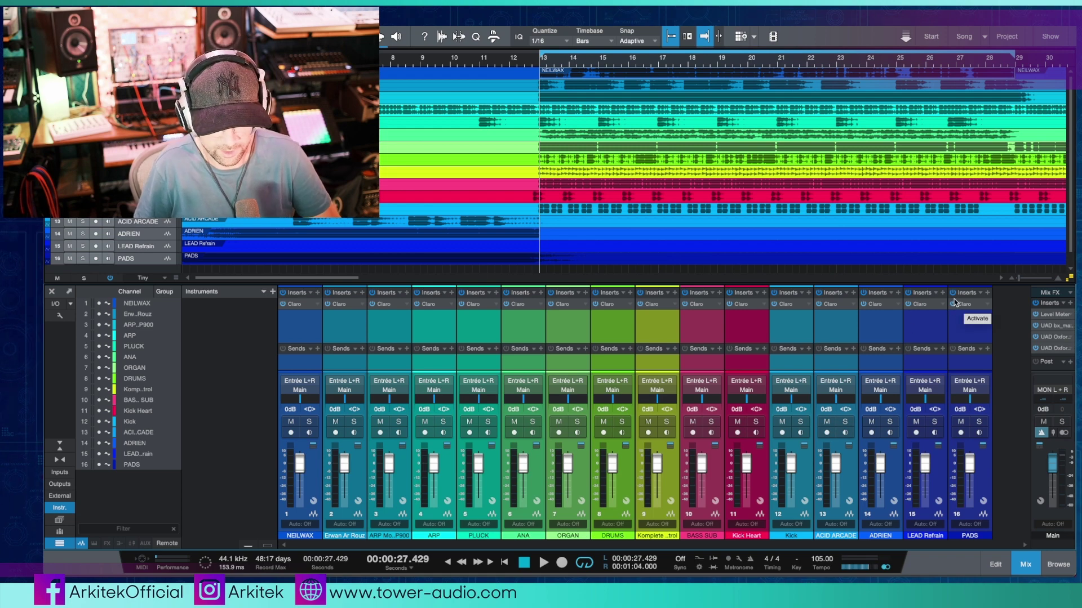
key(space)
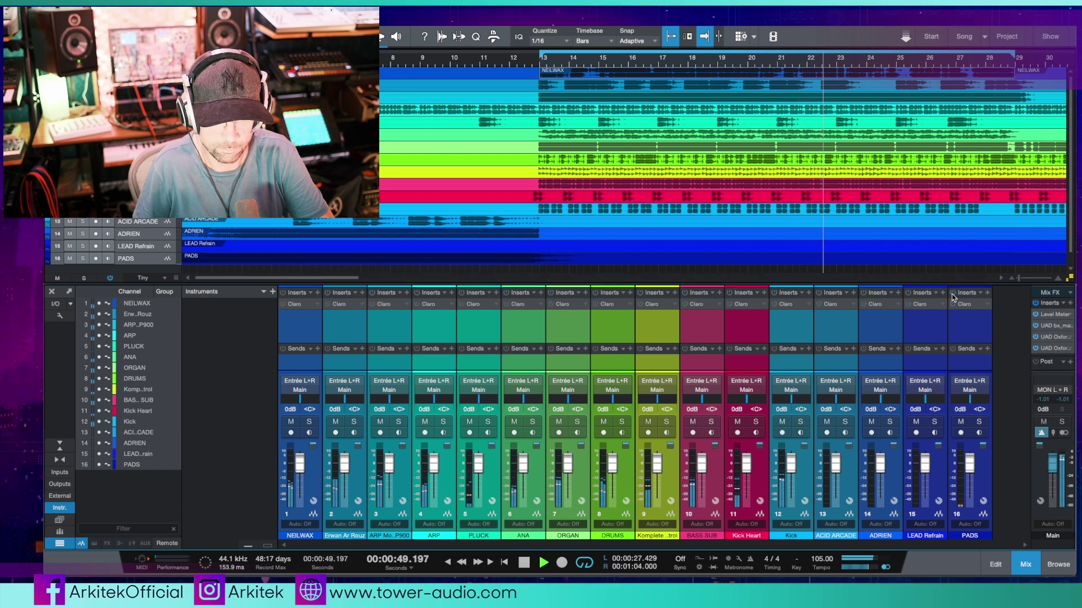
key(space)
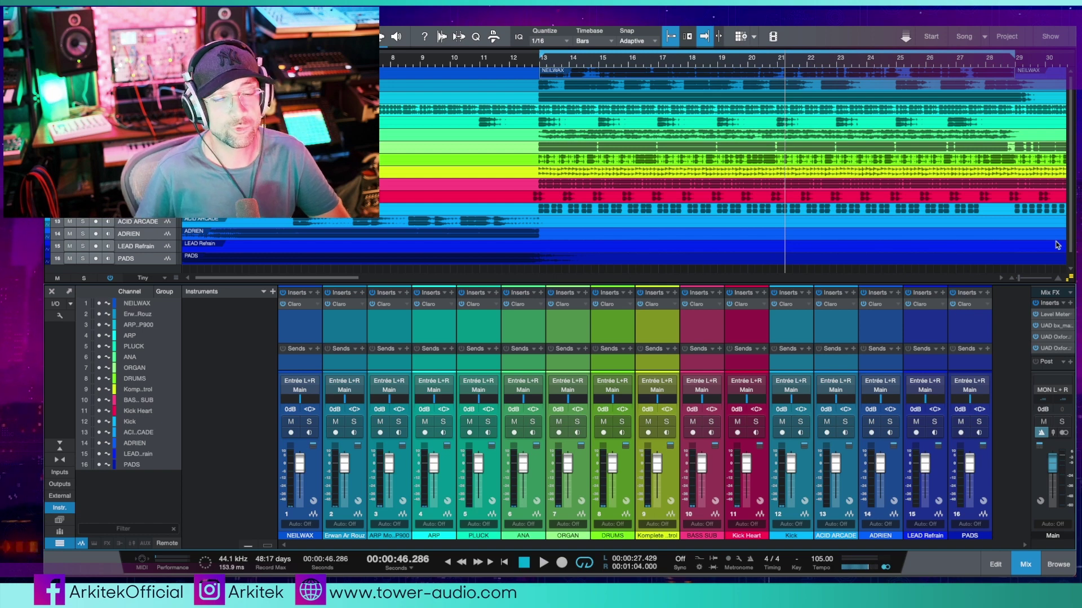
Step: Open Claro on the PLUCK channel, view its EQ curve in Tweak, and switch to the Mix view
click(473, 304)
drag(624, 90, 693, 175)
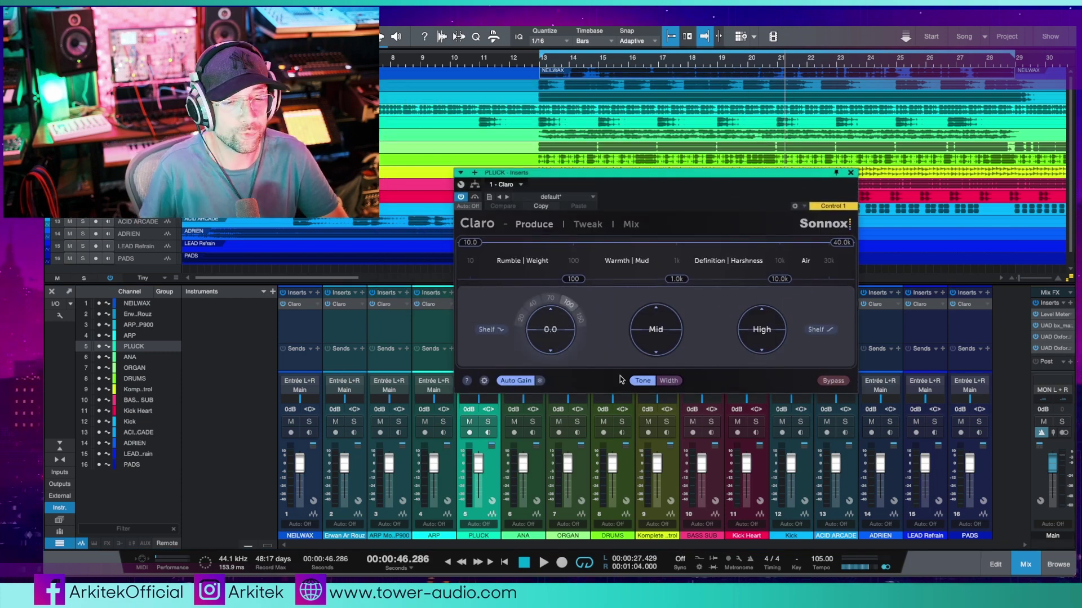
click(588, 224)
drag(648, 175, 569, 98)
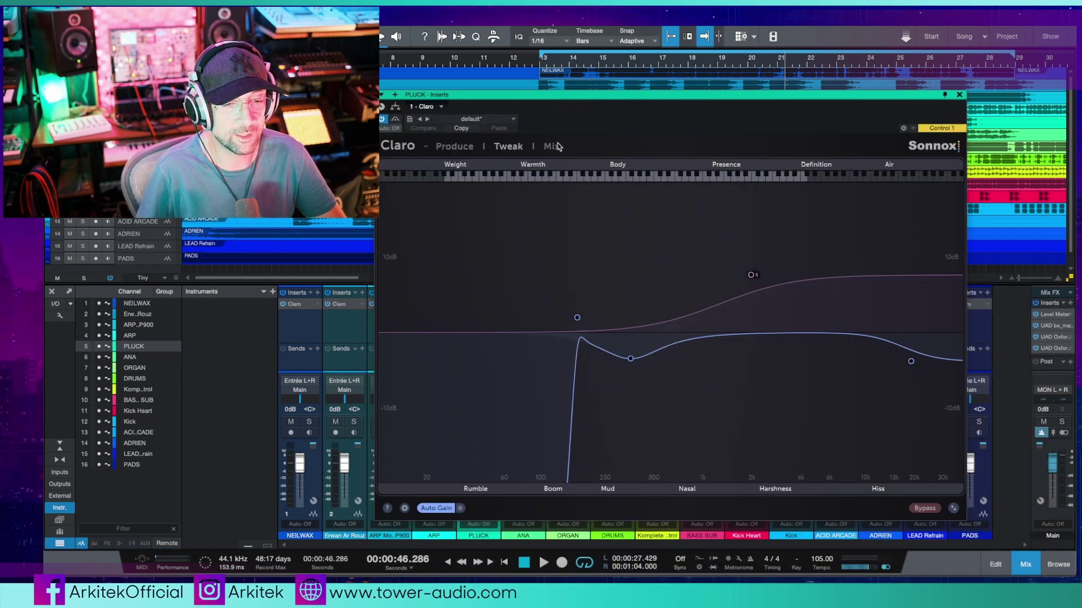
click(554, 146)
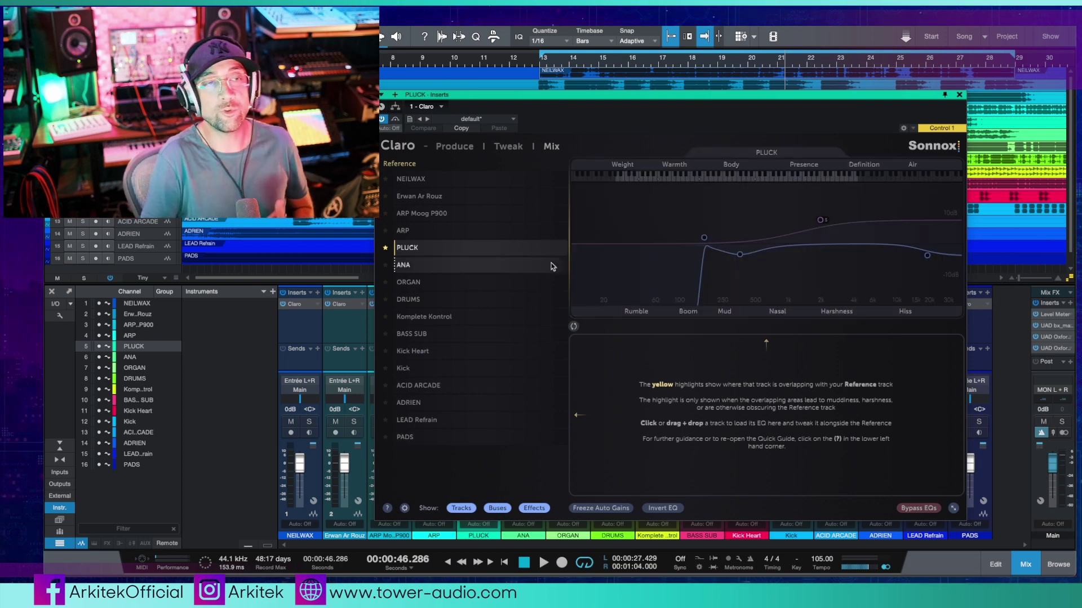